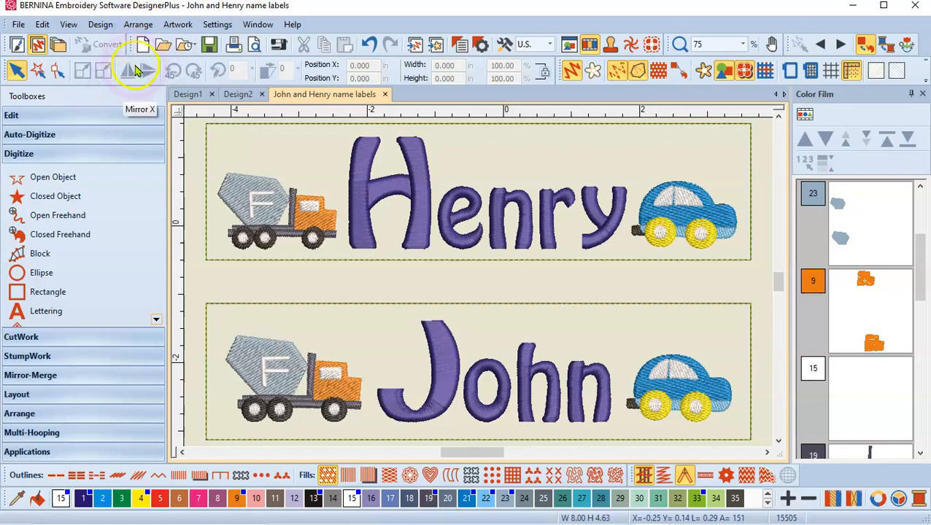
# Create a new blank embroidery design
pyautogui.click(143, 46)
pyautogui.click(331, 267)
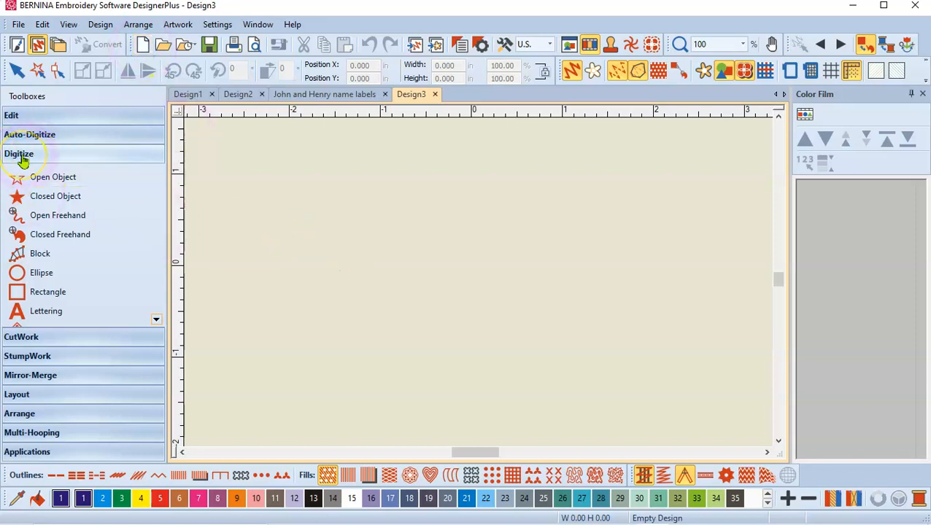
pyautogui.click(37, 273)
pyautogui.click(402, 263)
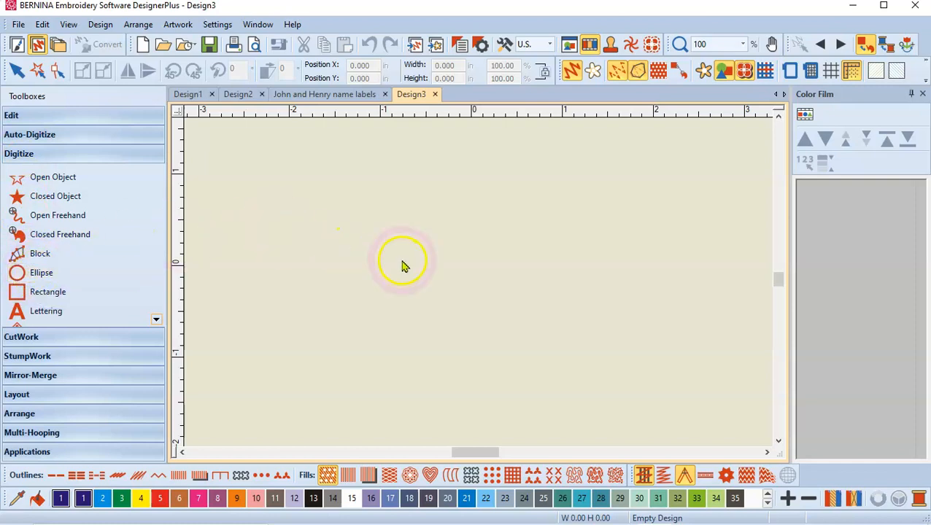
# Insert the blue car picture 20200901_170526 as artwork in the new design
pyautogui.click(438, 47)
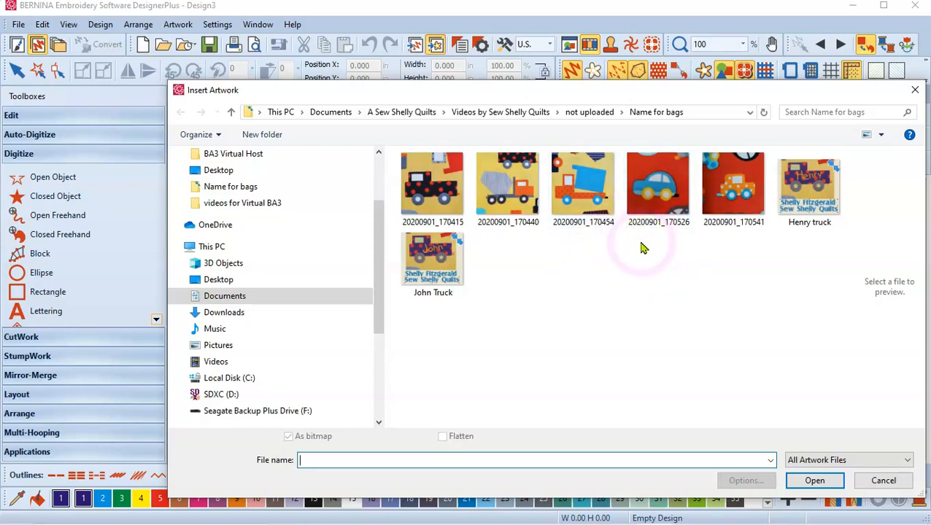
pyautogui.click(664, 212)
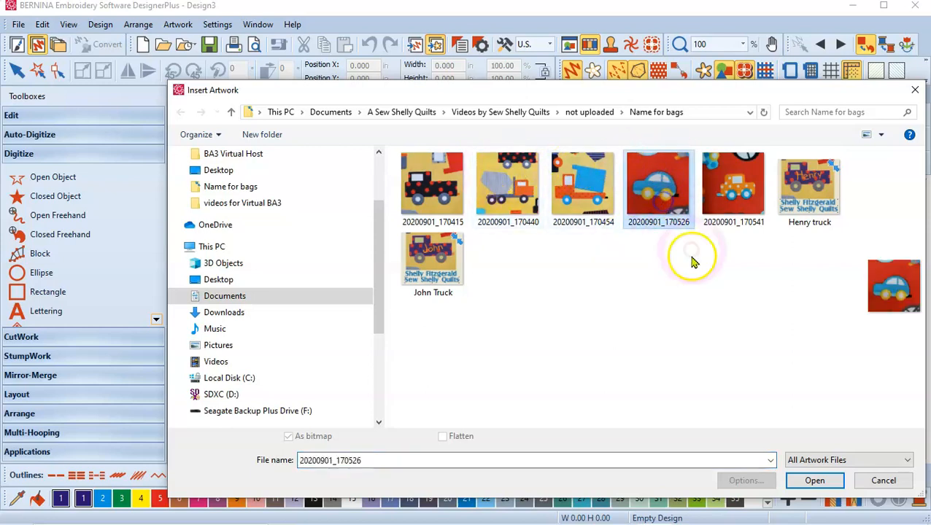
pyautogui.click(817, 481)
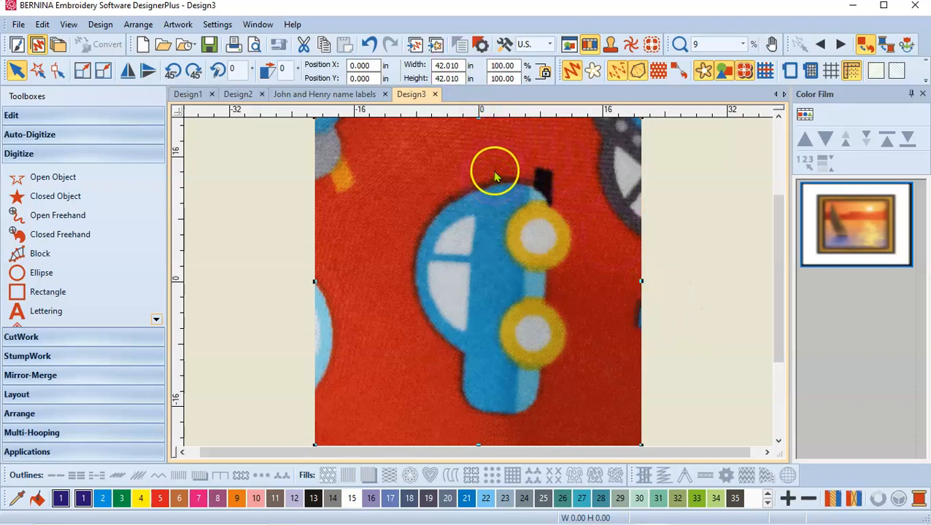
# Resize the inserted picture proportionally to a width of 2 in
pyautogui.scroll(1, 492, 167)
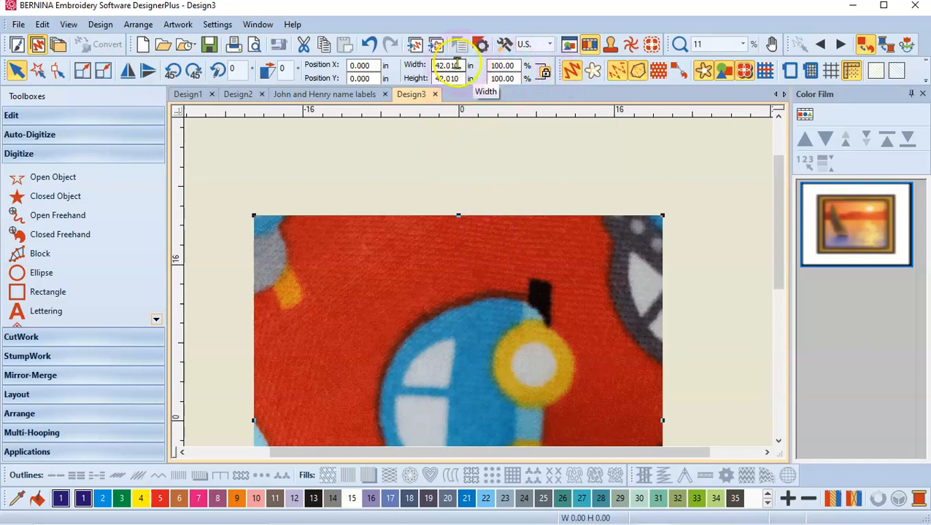
pyautogui.moveTo(462, 65); pyautogui.dragTo(426, 65)
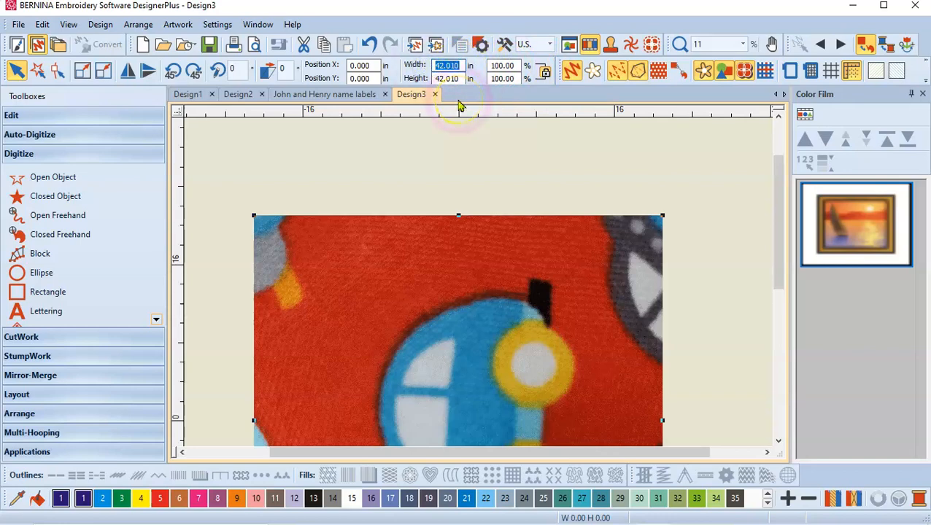
pyautogui.write('2')
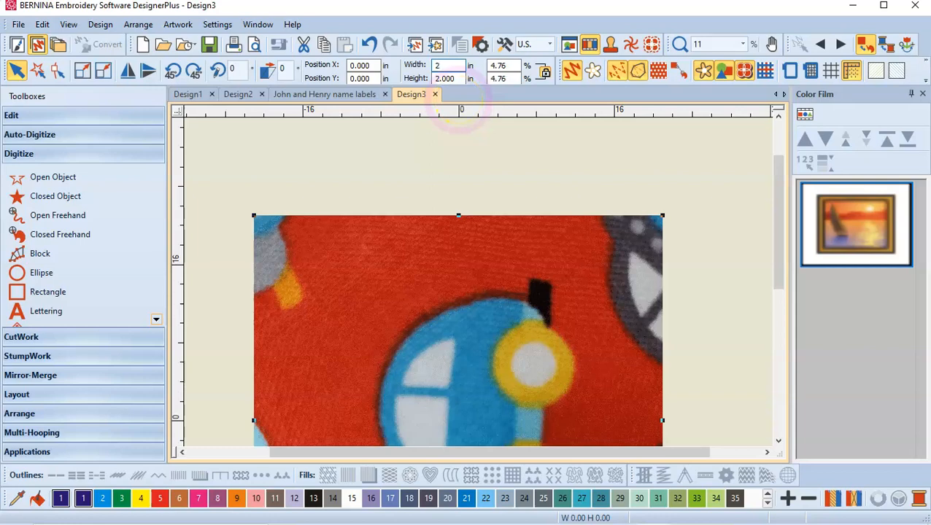
pyautogui.press('Return')
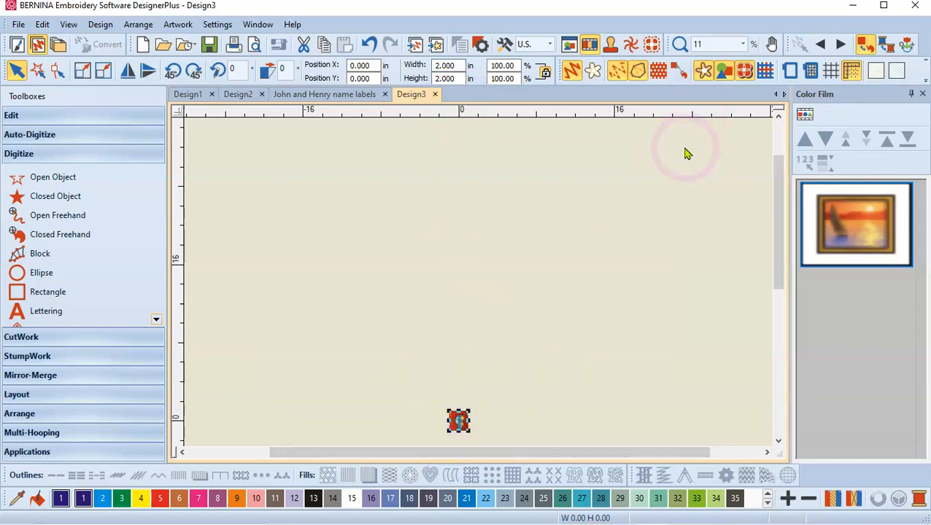
# Rotate the picture 90° to the right in two 45° increments so the car stands on its wheels
pyautogui.press('0')
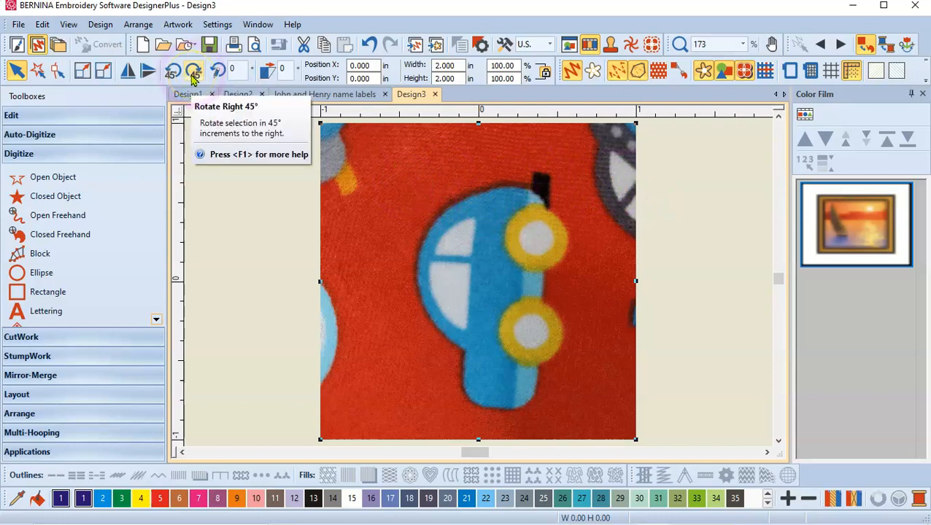
pyautogui.click(194, 73)
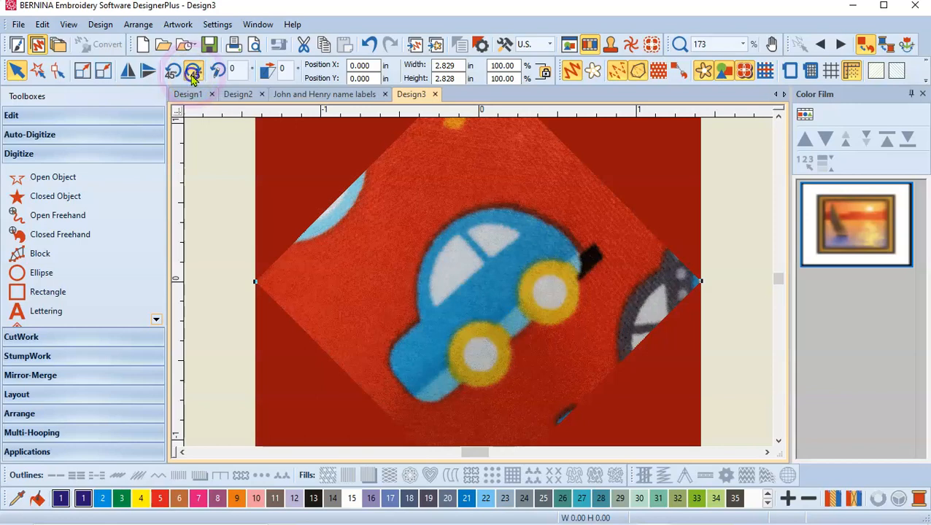
pyautogui.click(194, 73)
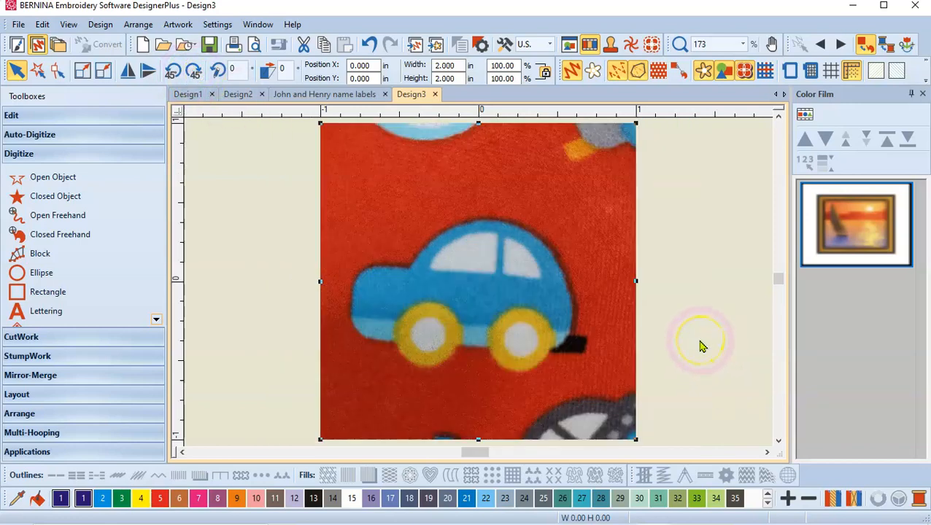
# Level the car with small free rotations of the picture against a temporarily displayed grid
pyautogui.click(831, 70)
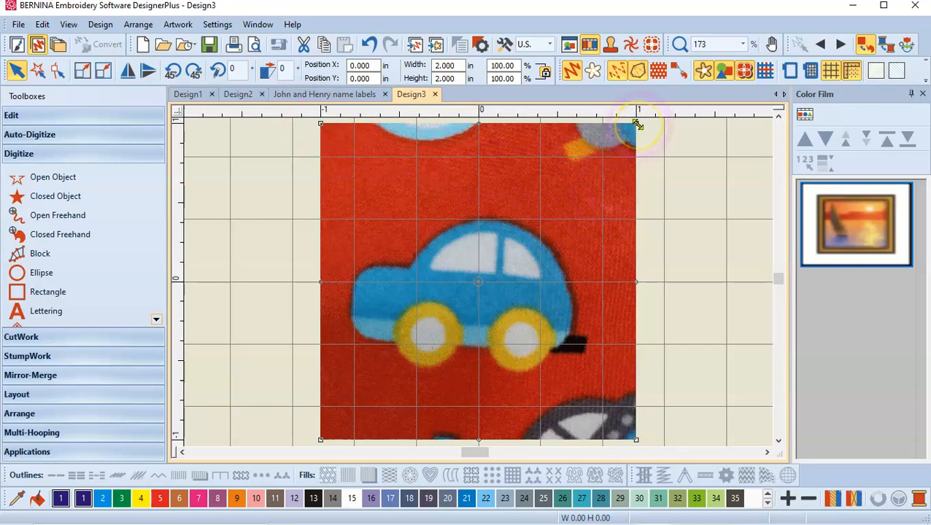
pyautogui.moveTo(637, 125); pyautogui.dragTo(556, 198)
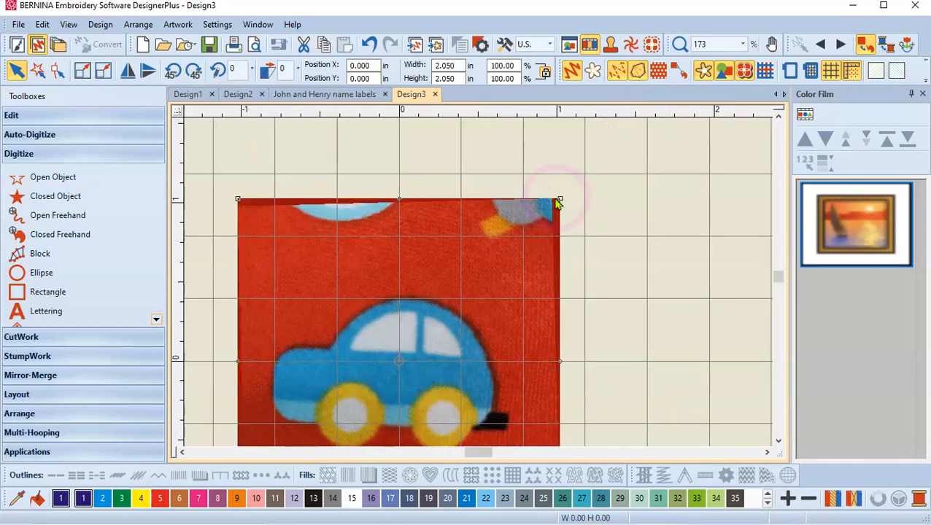
pyautogui.moveTo(559, 200); pyautogui.dragTo(557, 189)
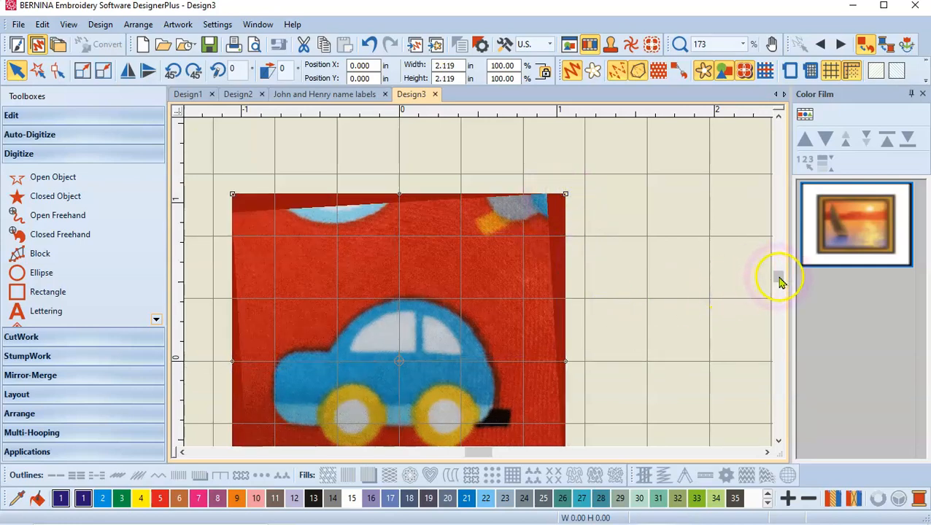
pyautogui.moveTo(779, 277); pyautogui.dragTo(779, 283)
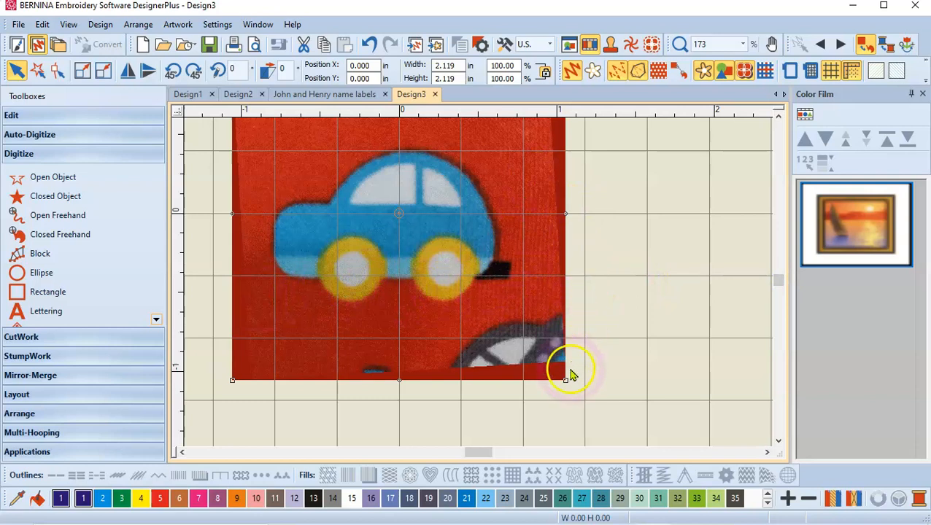
pyautogui.moveTo(565, 380); pyautogui.dragTo(568, 378)
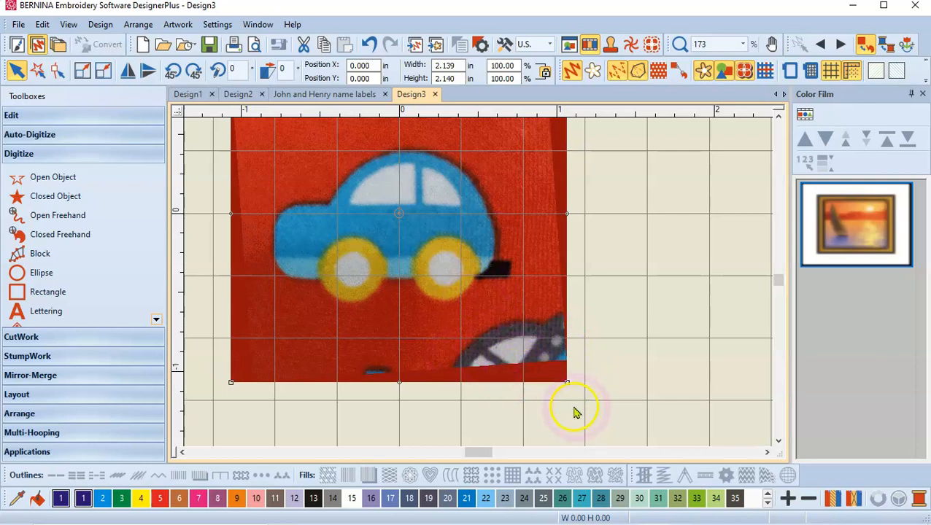
pyautogui.moveTo(567, 380); pyautogui.dragTo(571, 380)
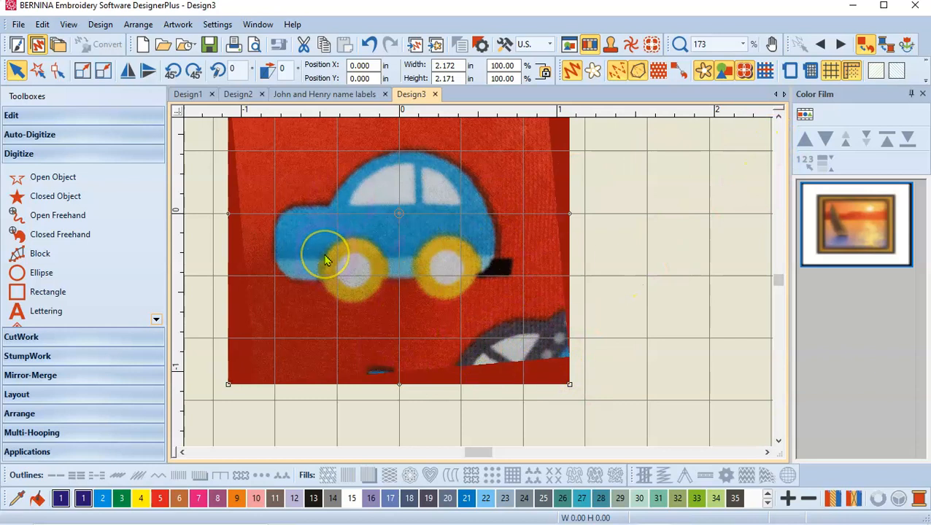
pyautogui.click(833, 76)
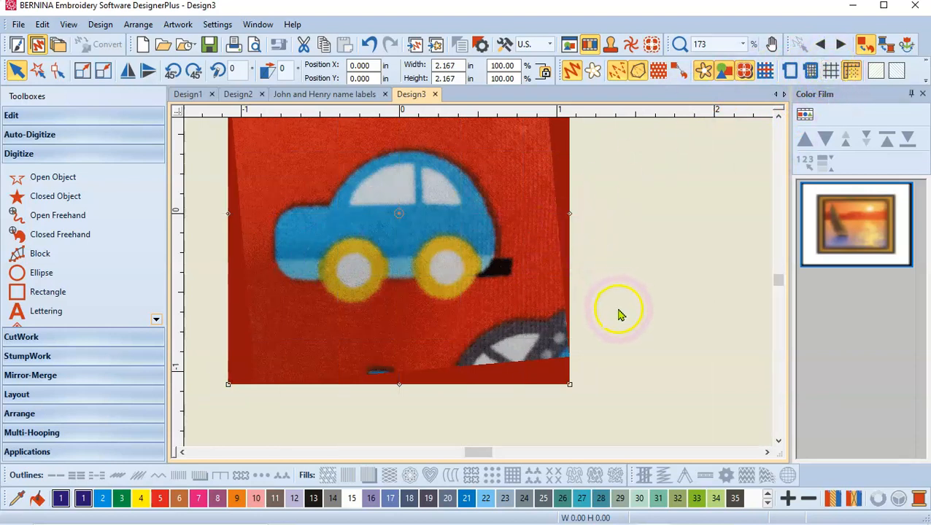
# Digitize the car's blue body above the light blue strip as a filled Closed Object in color 21, tracing its hood and roof
pyautogui.press('0')
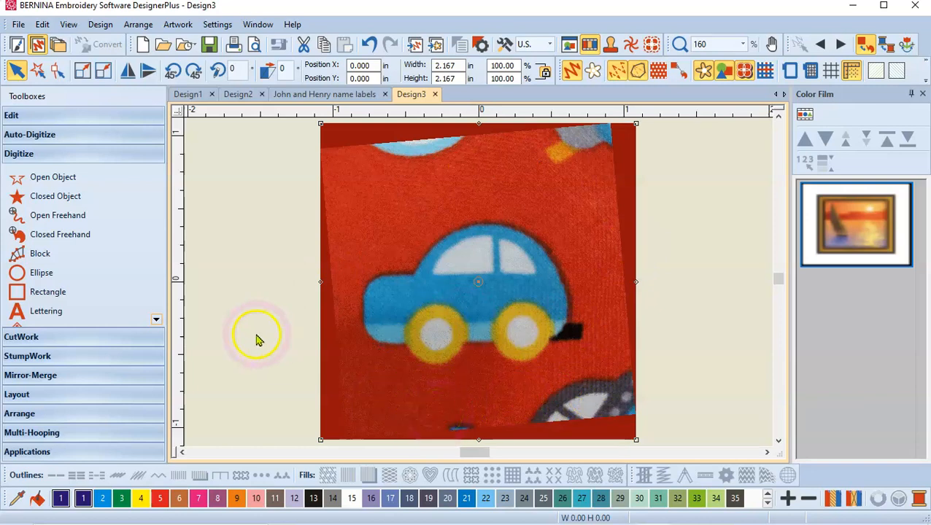
pyautogui.click(39, 204)
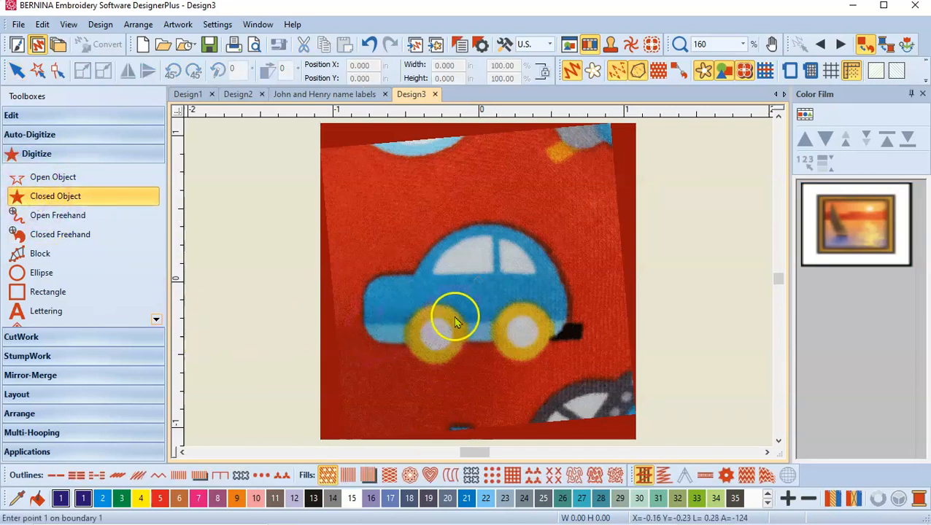
pyautogui.click(467, 501)
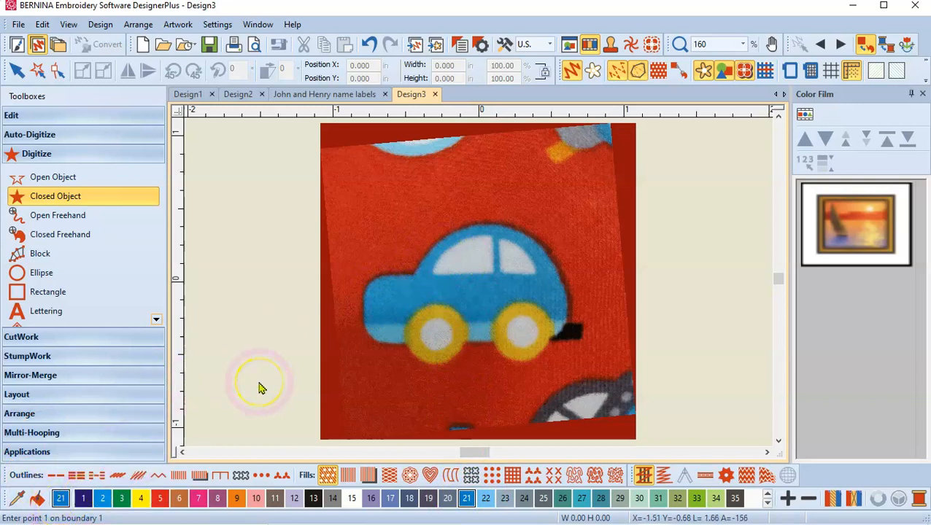
pyautogui.click(365, 303)
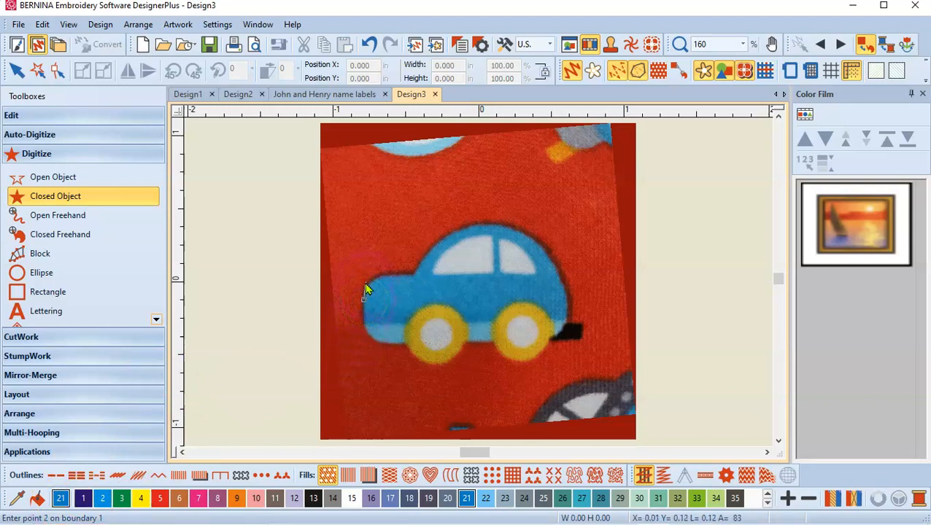
pyautogui.click(372, 279)
pyautogui.click(397, 274)
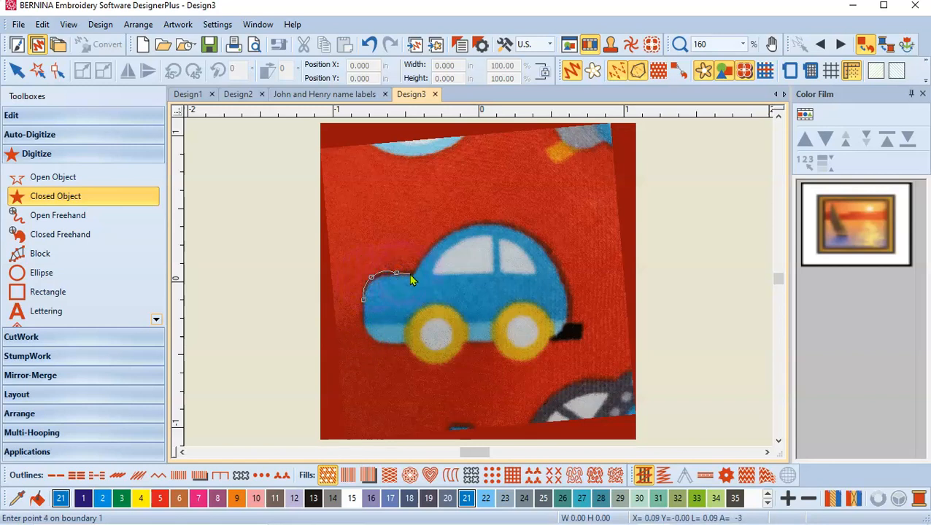
pyautogui.click(411, 278)
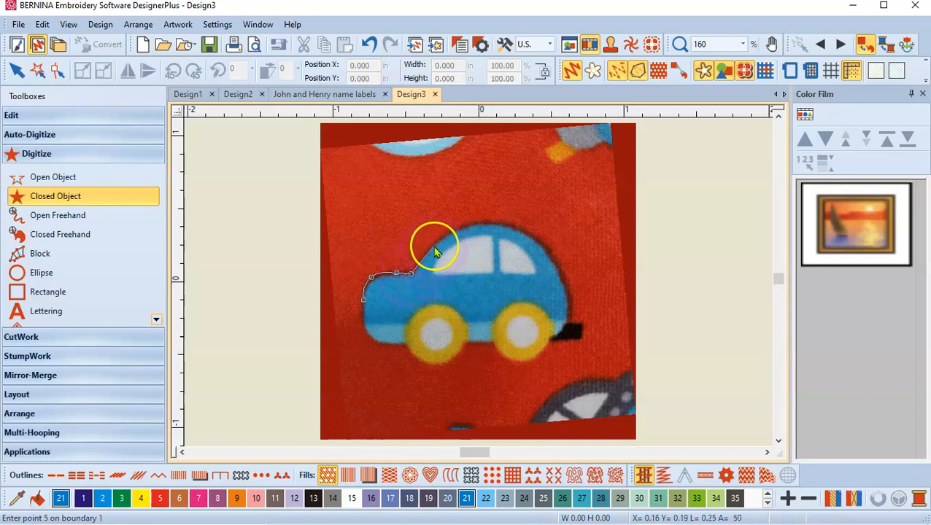
pyautogui.click(517, 232)
pyautogui.click(555, 259)
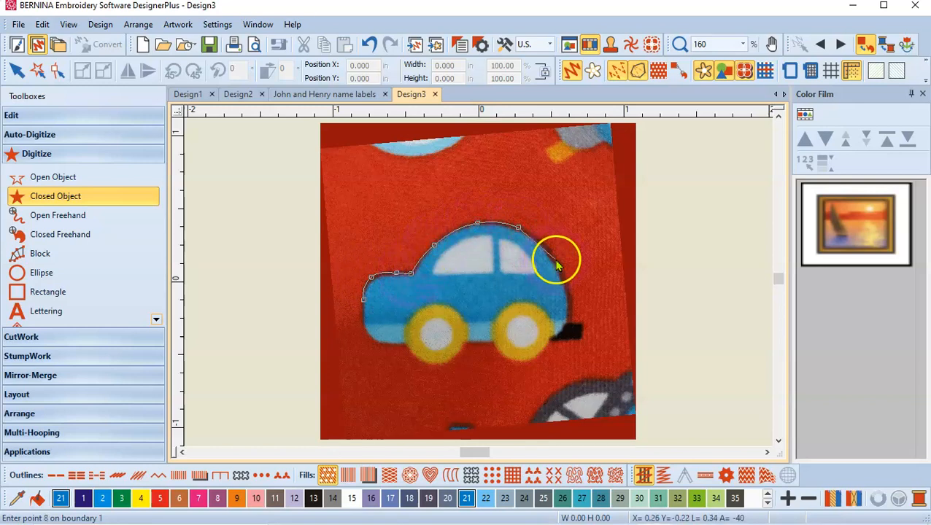
pyautogui.click(566, 316)
pyautogui.click(571, 303)
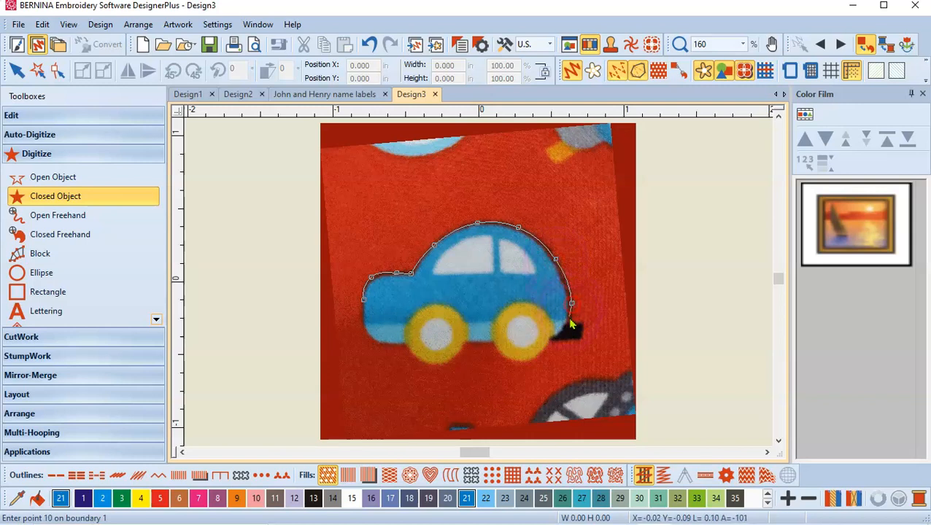
pyautogui.click(571, 328)
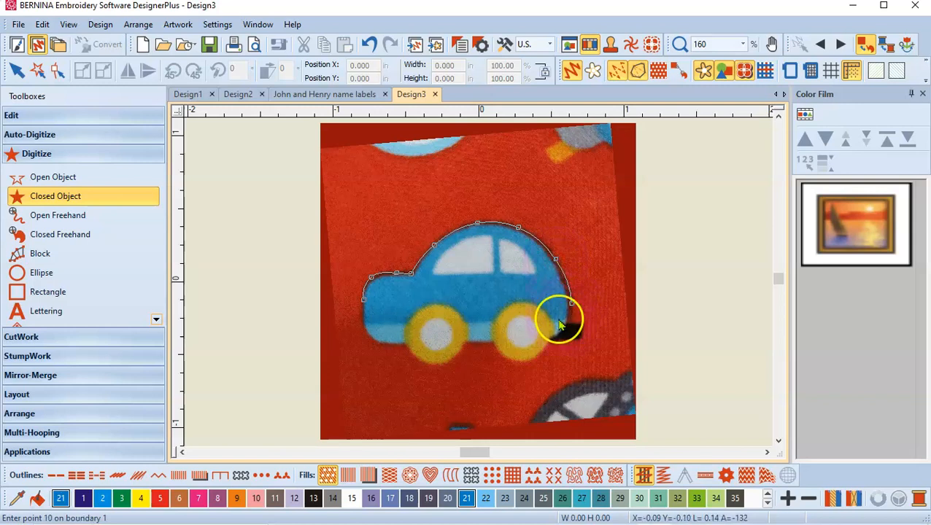
pyautogui.click(366, 324)
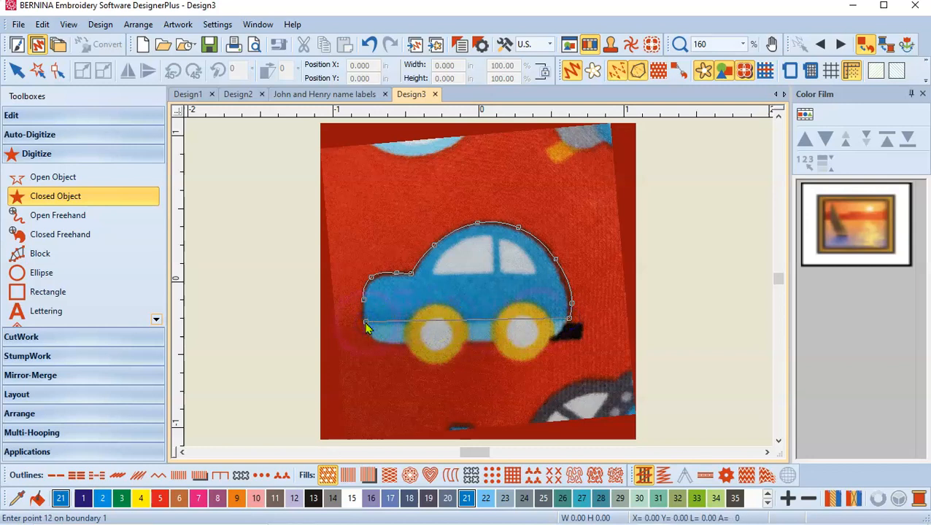
pyautogui.press('Return')
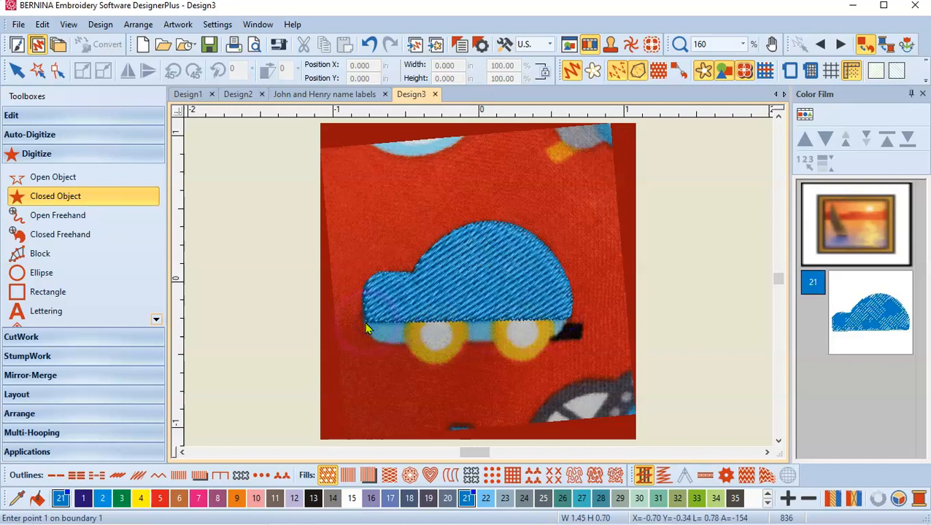
# Reshape the front of the blue body's hood, shifting its front-edge and upper-curve control points inward to match the artwork
pyautogui.click(58, 73)
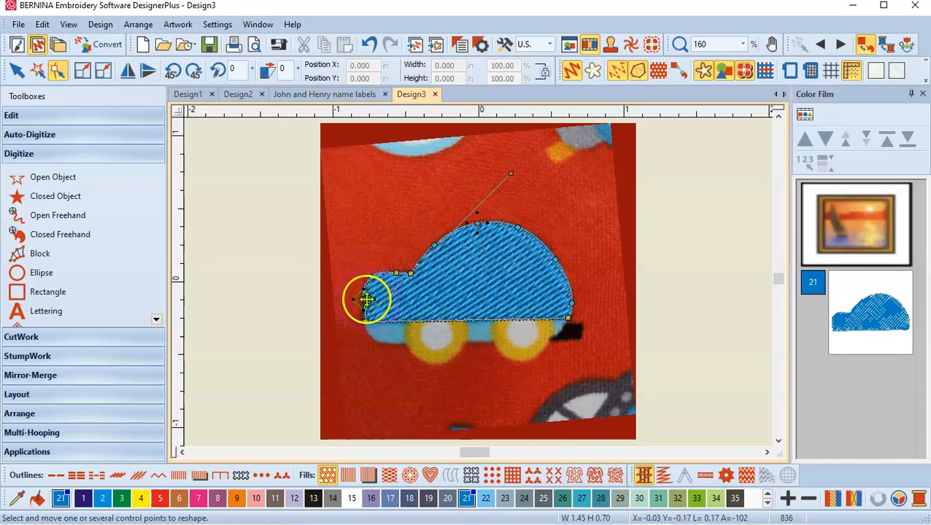
pyautogui.scroll(5, 367, 299)
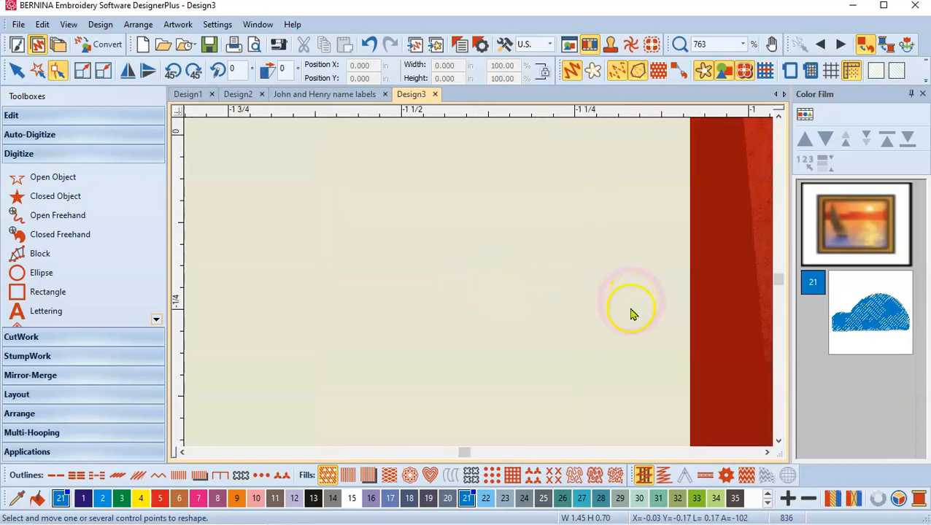
pyautogui.moveTo(464, 453); pyautogui.dragTo(472, 456)
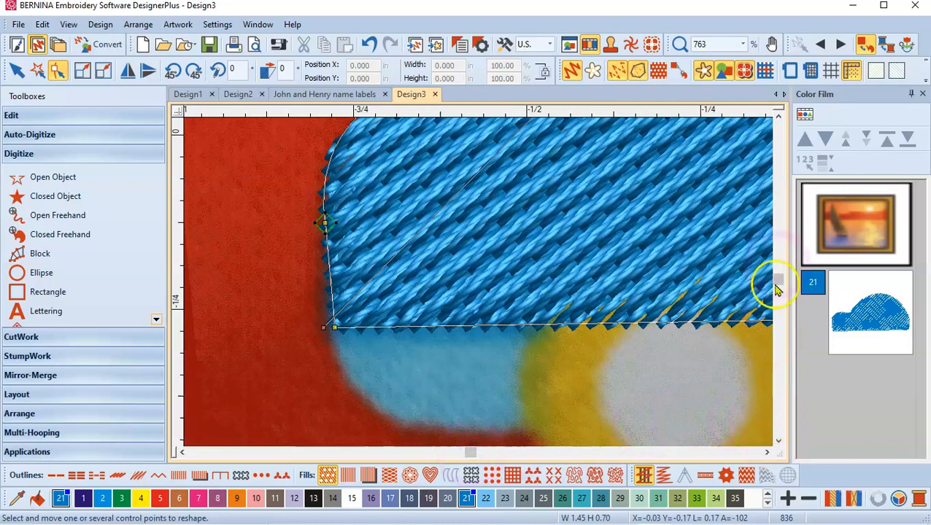
pyautogui.click(779, 115)
pyautogui.click(779, 115)
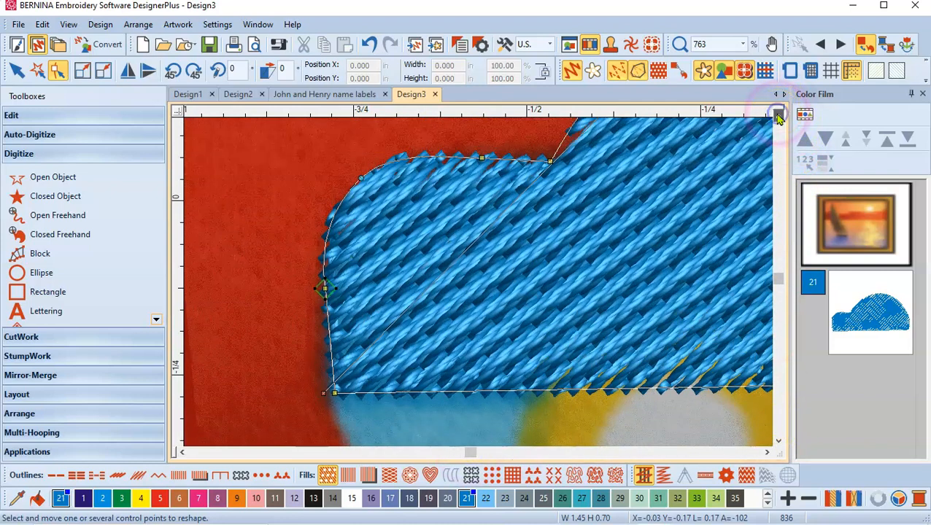
pyautogui.click(779, 115)
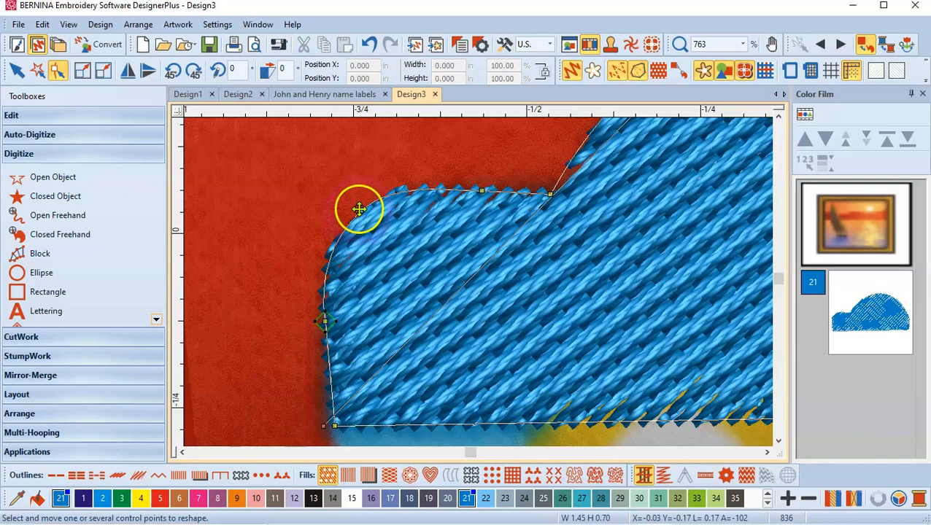
pyautogui.click(326, 322)
pyautogui.press('Delete')
pyautogui.moveTo(361, 213); pyautogui.dragTo(364, 233)
# Lower the control points at the hood's top edge and at the corner where it meets the windshield to fit the artwork
pyautogui.click(485, 191)
pyautogui.moveTo(485, 191); pyautogui.dragTo(467, 202)
pyautogui.moveTo(553, 195)
pyautogui.mouseDown()
pyautogui.moveTo(602, 249)
pyautogui.moveTo(561, 208)
pyautogui.mouseUp()
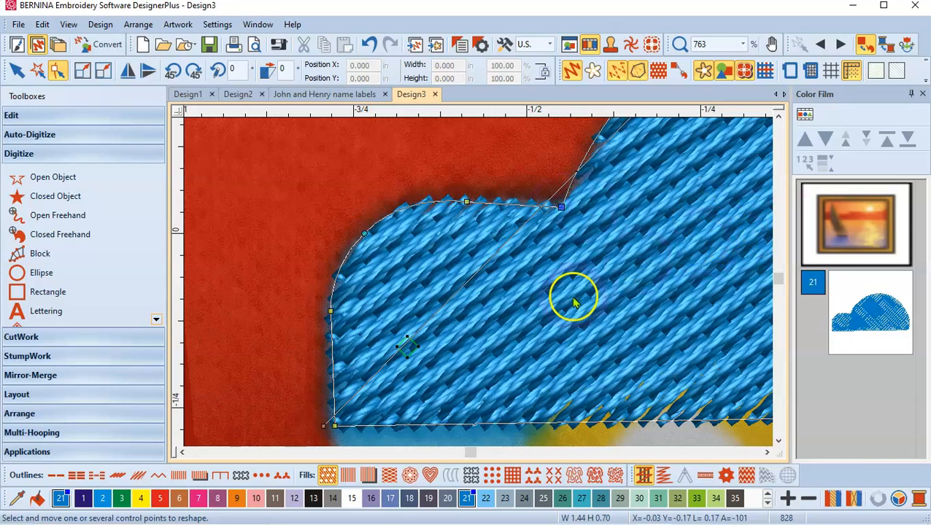
pyautogui.moveTo(561, 206); pyautogui.dragTo(566, 199)
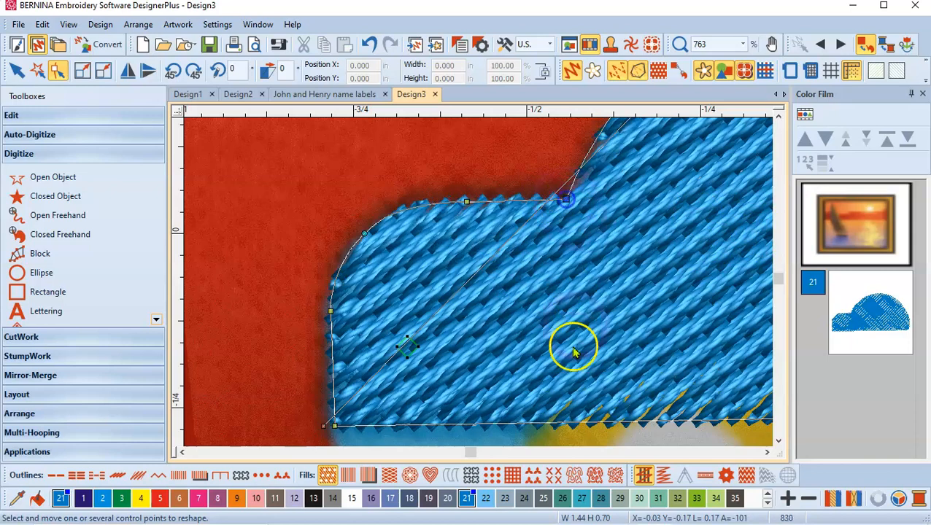
pyautogui.click(17, 71)
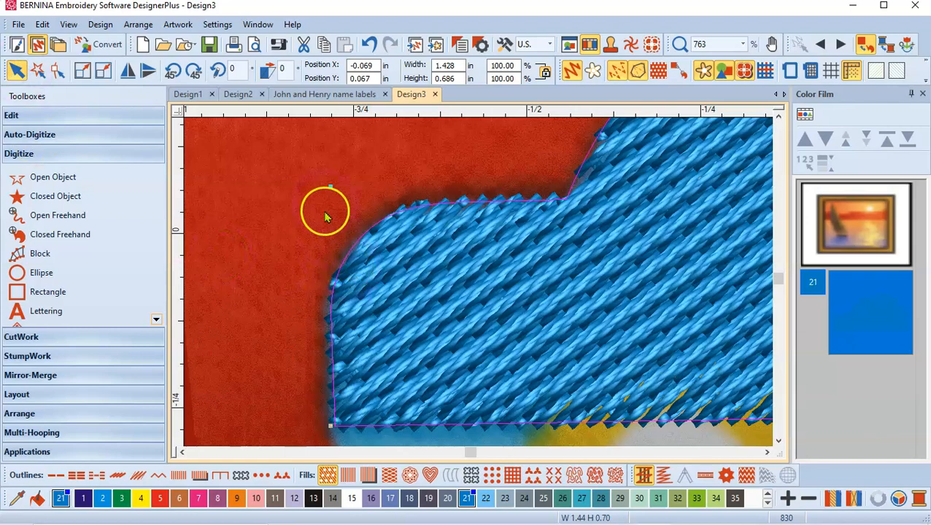
# Digitize the light blue strip along the car's underside as a filled Closed Object in color 22, slightly overlapping the body
pyautogui.scroll(-10, 476, 263)
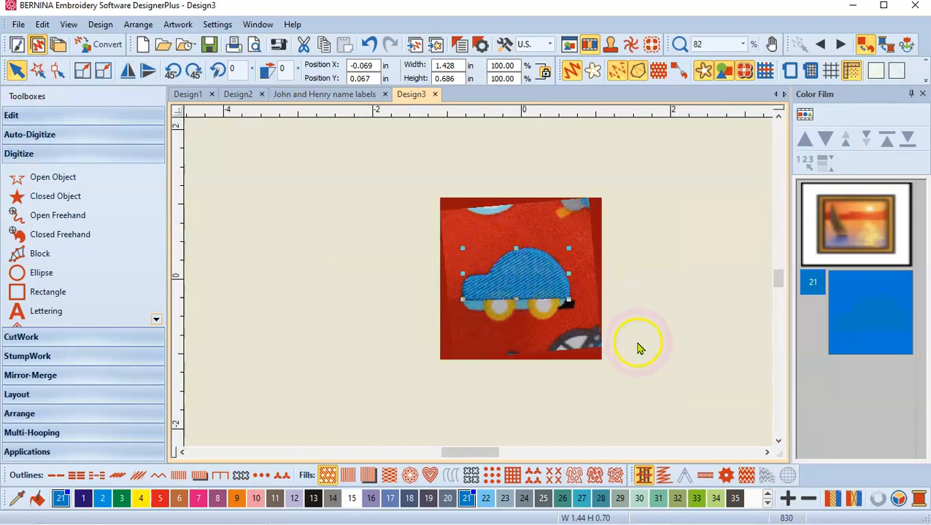
pyautogui.scroll(3, 521, 304)
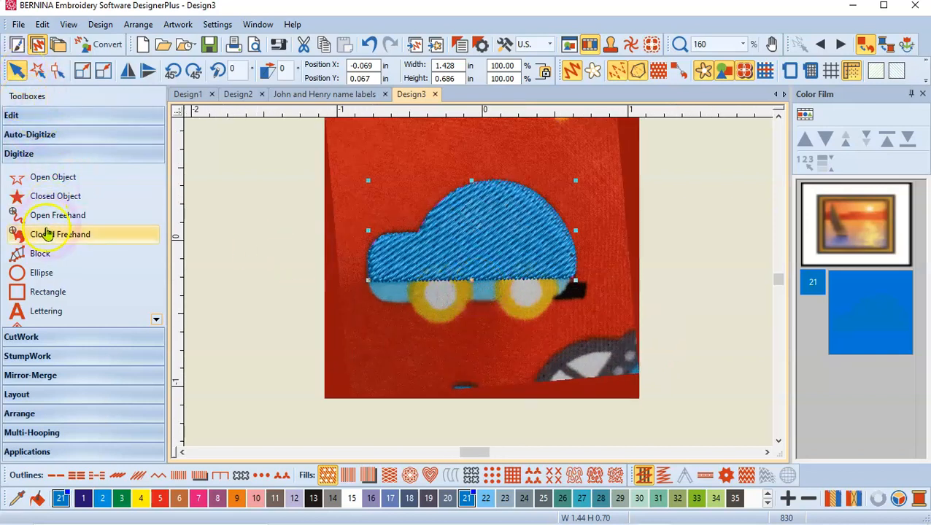
pyautogui.click(46, 203)
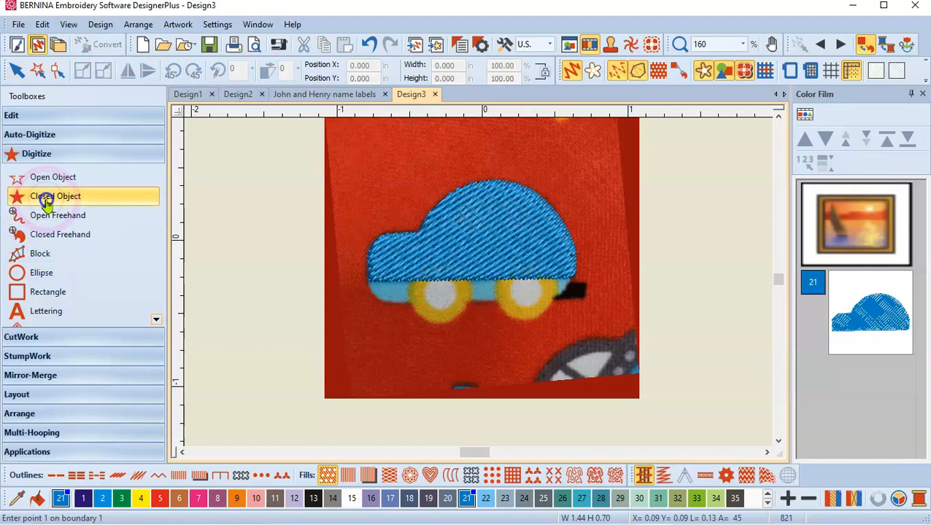
pyautogui.click(485, 498)
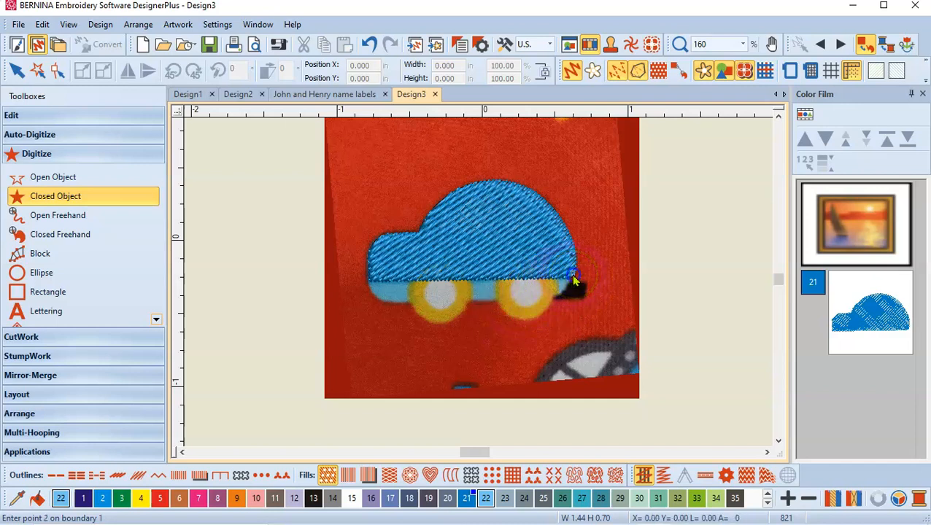
pyautogui.click(567, 287)
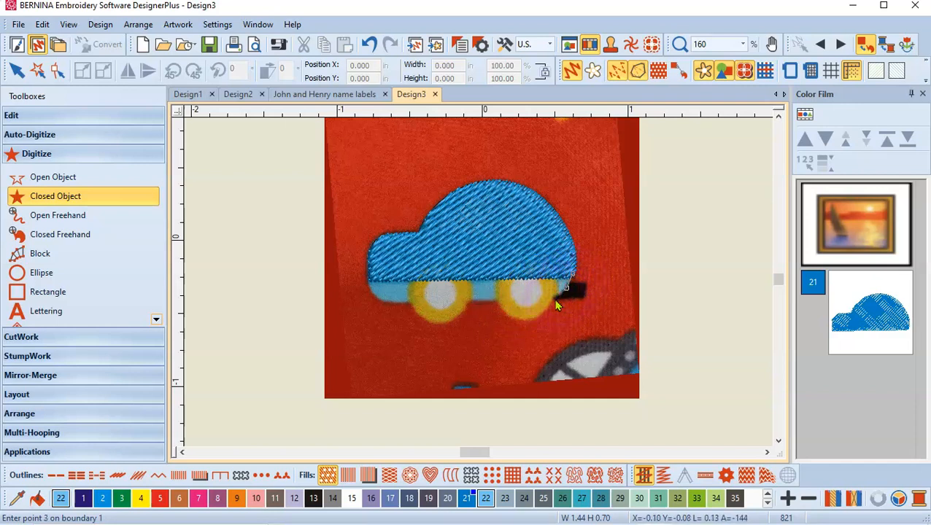
pyautogui.click(553, 301)
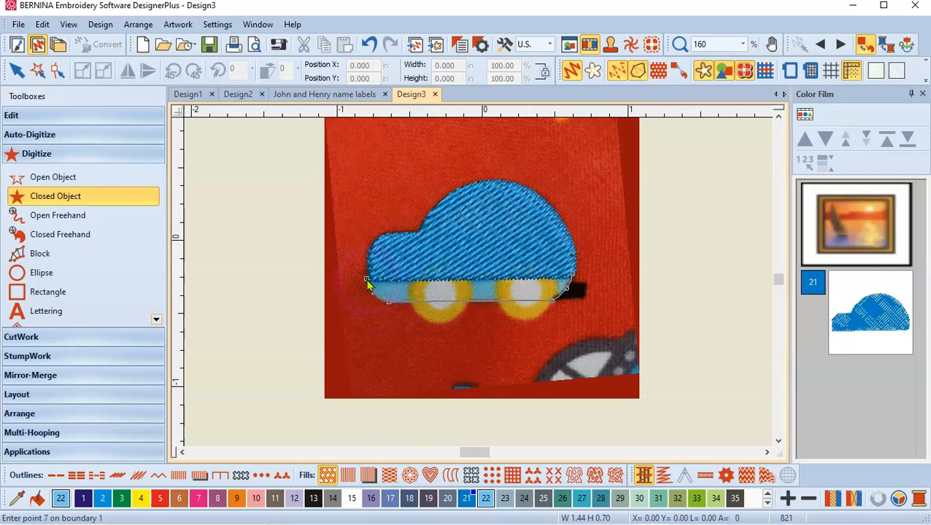
pyautogui.press('Return')
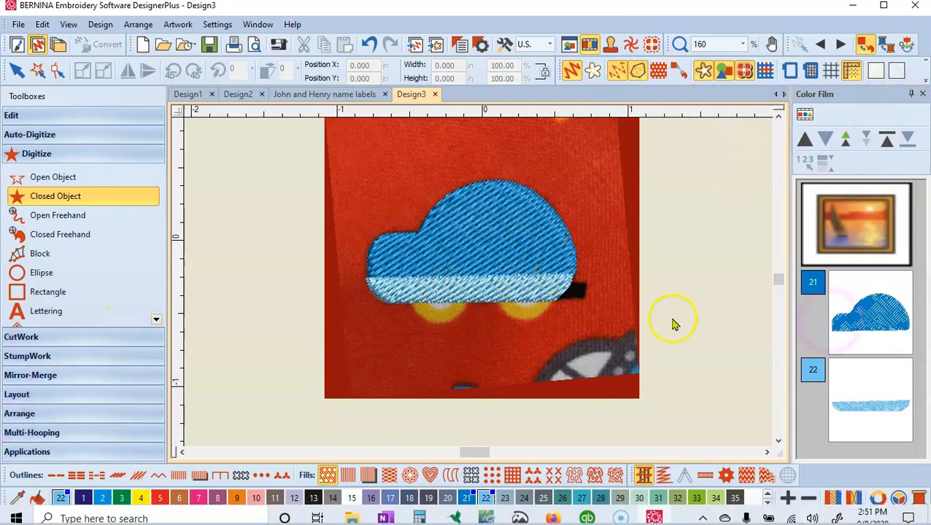
# Collapse the Color Film to the window's edge, reopen it and dock it back in place
pyautogui.click(912, 95)
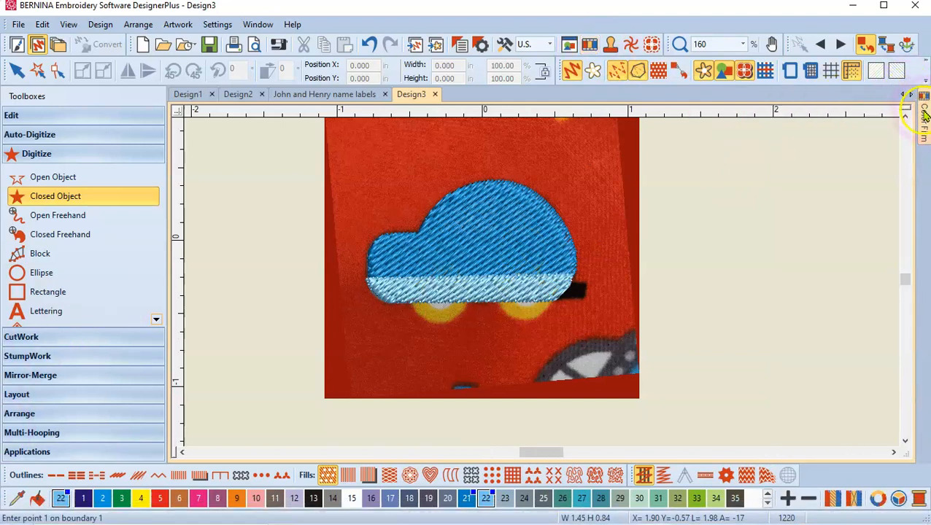
pyautogui.click(923, 111)
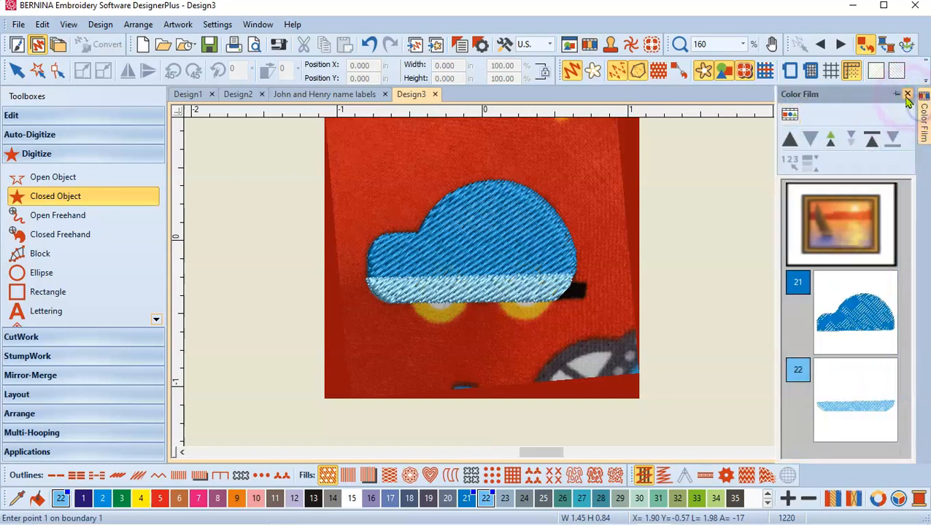
pyautogui.click(897, 96)
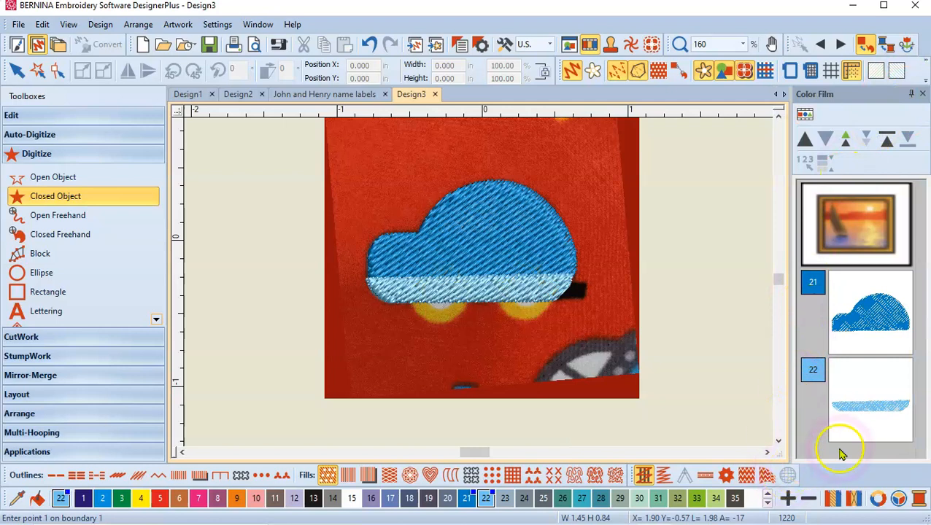
# Highlight the color 22 strip and the color 21 body in turn through the Color Film, and clear the selection
pyautogui.click(850, 399)
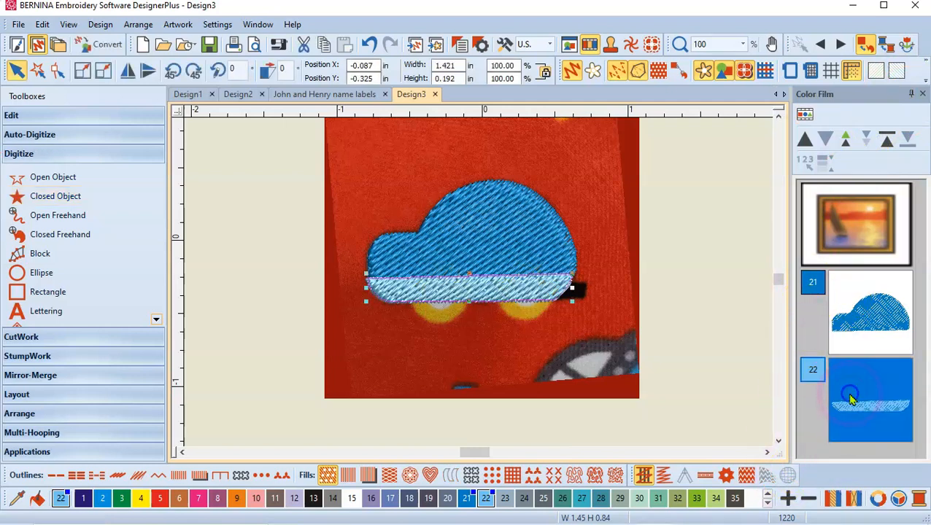
pyautogui.click(839, 296)
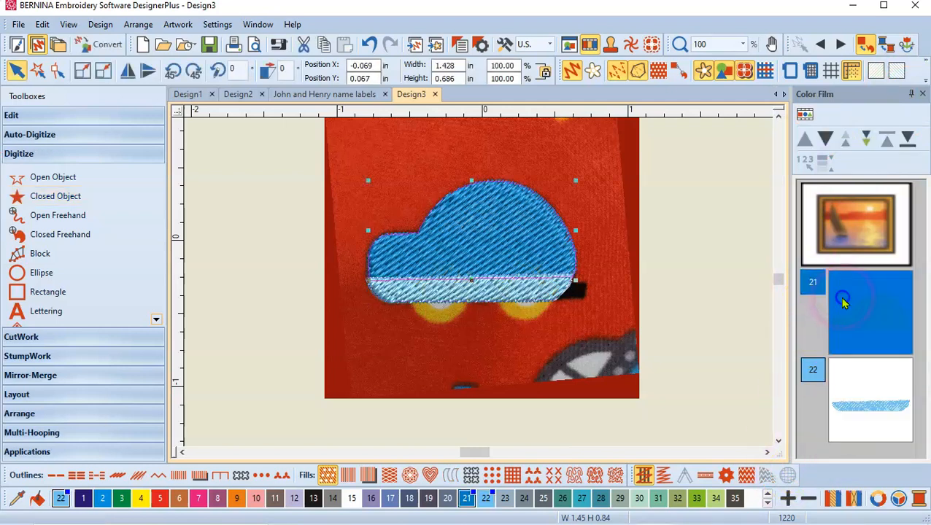
pyautogui.click(754, 360)
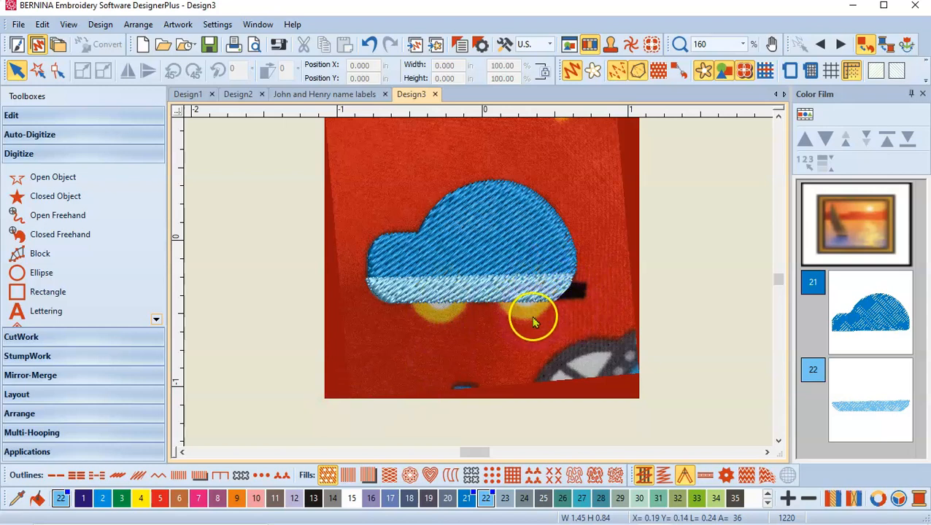
# Hide the color 21 body and the color 22 strip through the Color Film to expose the artwork underneath
pyautogui.click(847, 299)
pyautogui.rightClick(848, 296)
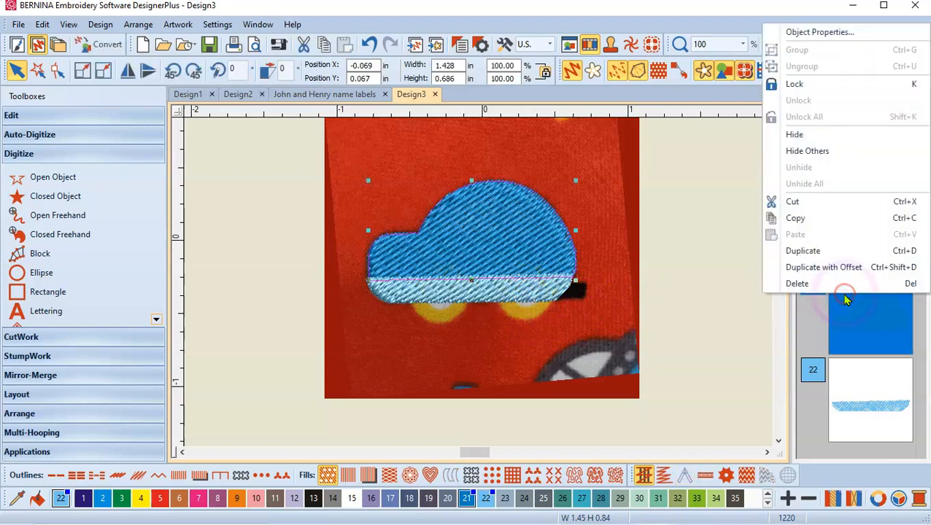
pyautogui.click(800, 139)
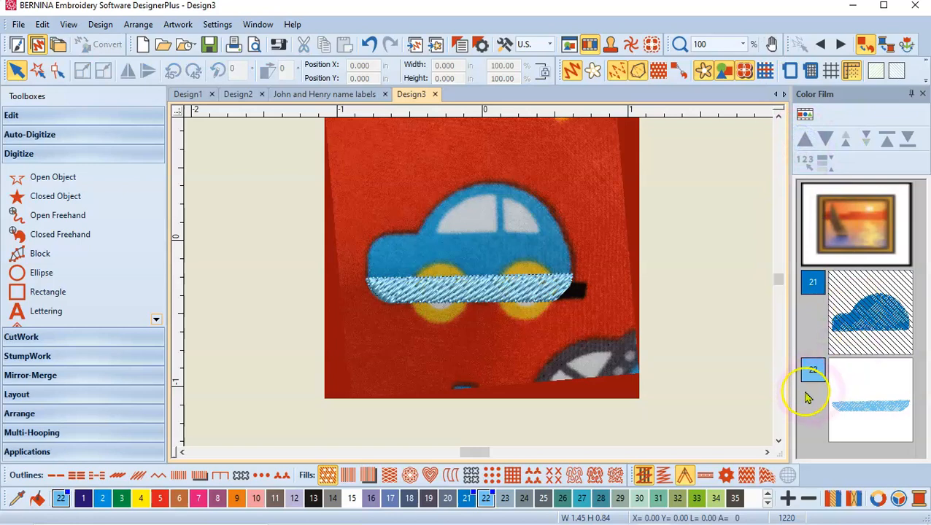
pyautogui.click(831, 379)
pyautogui.rightClick(875, 372)
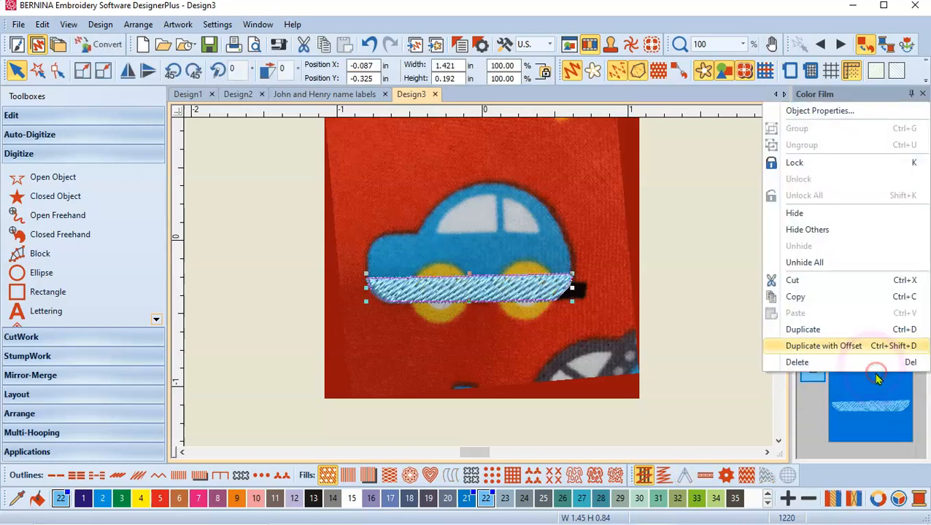
pyautogui.click(795, 213)
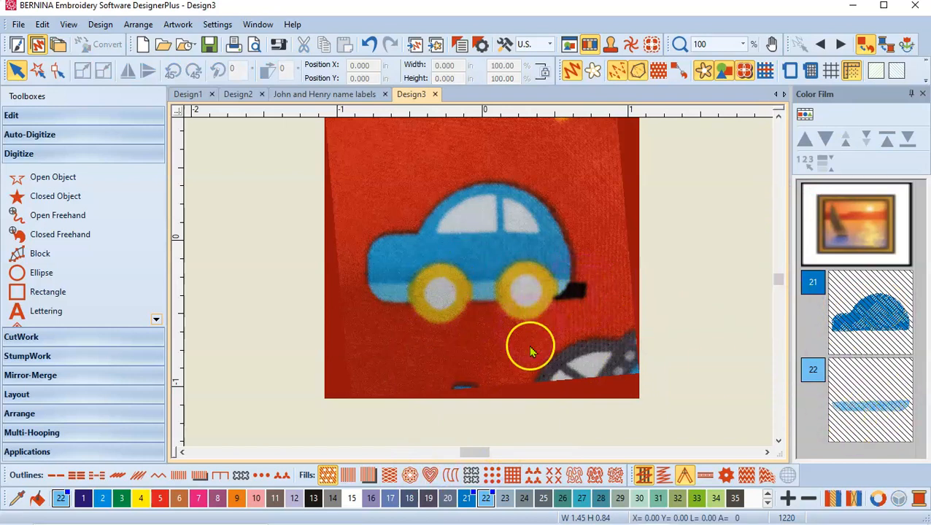
# Digitize the black exhaust piece at the car's rear as a filled Closed Object in color 13
pyautogui.click(46, 198)
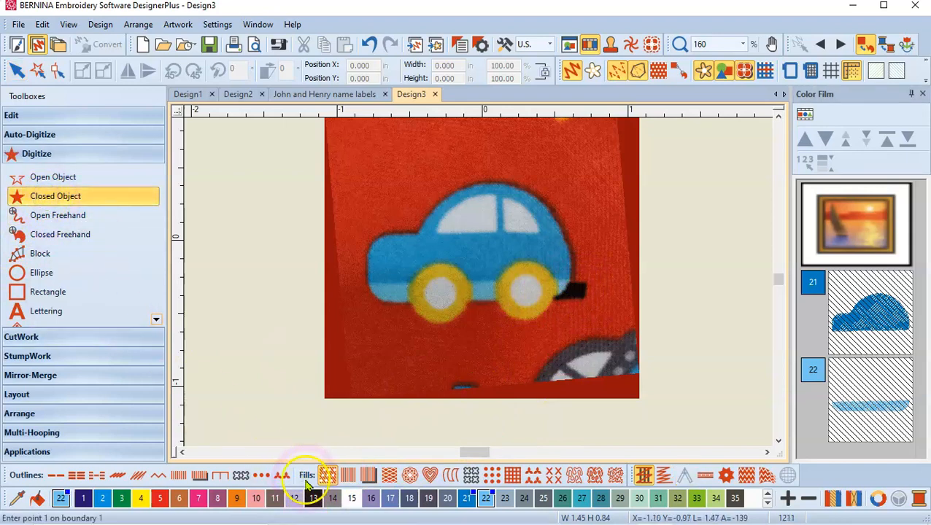
pyautogui.click(313, 501)
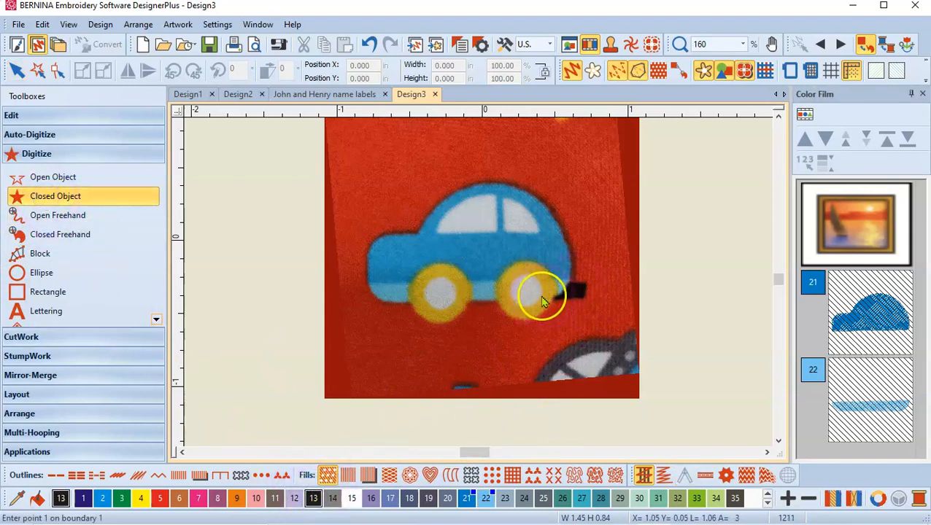
pyautogui.click(567, 283)
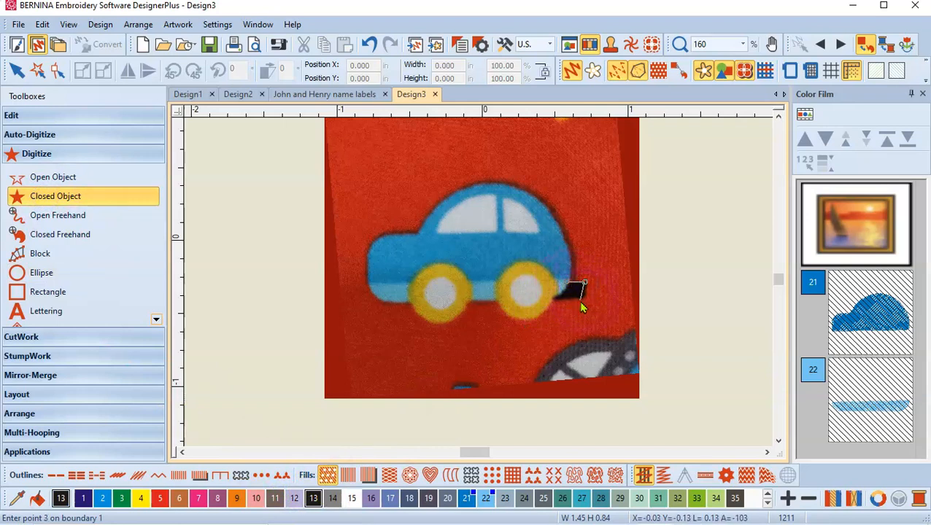
pyautogui.click(585, 298)
pyautogui.click(556, 302)
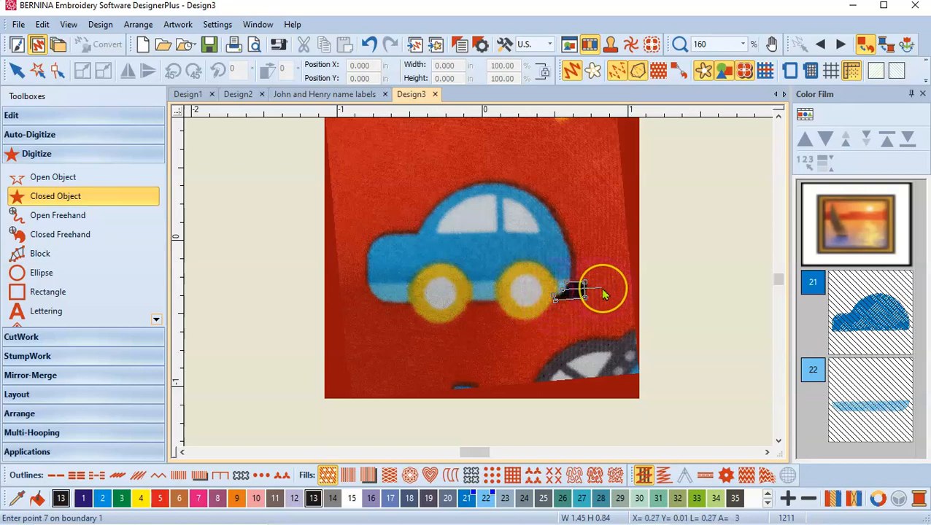
pyautogui.press('Return')
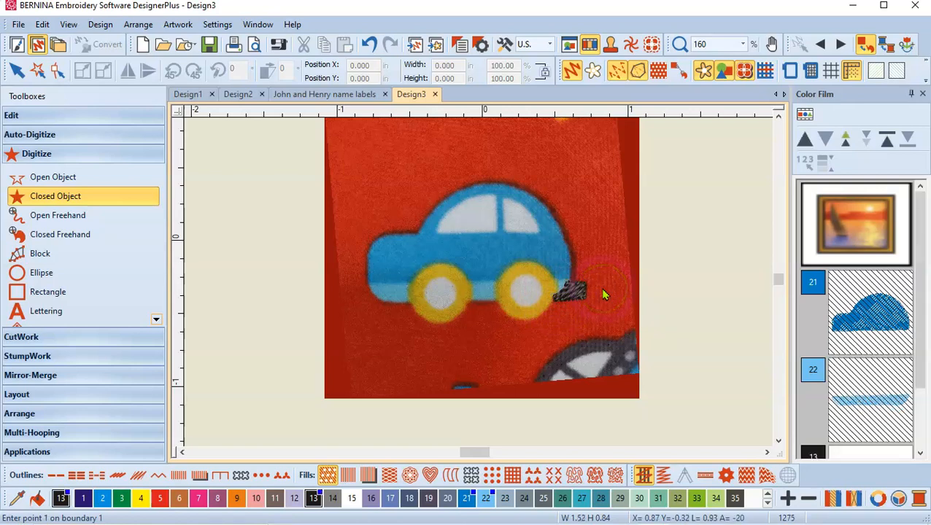
# Digitize the car's front wheel as a filled Ellipse circle about 0.39 in across in yellow, color 4
pyautogui.scroll(9, 580, 305)
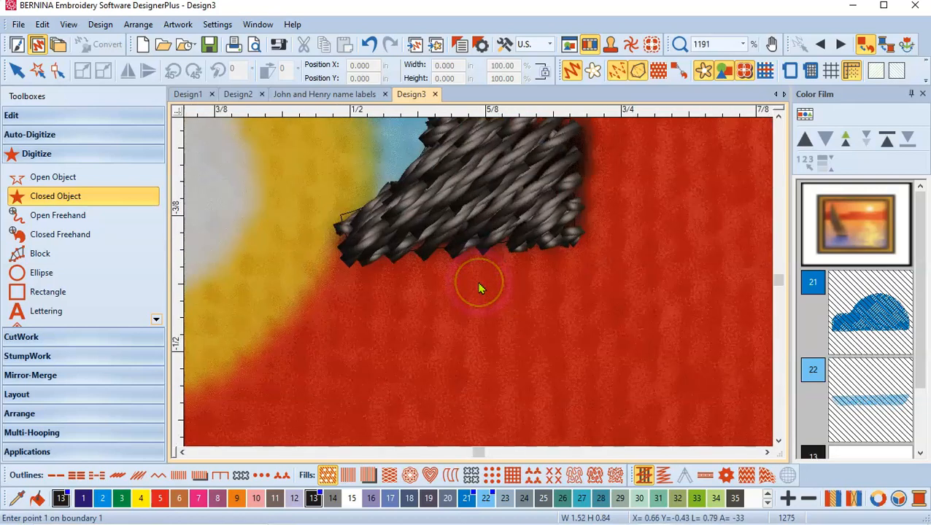
pyautogui.scroll(-1, 480, 288)
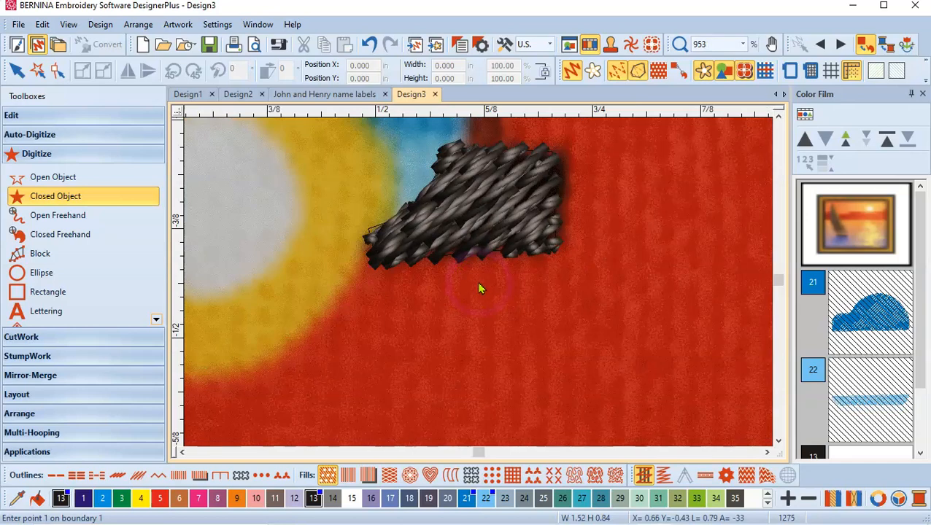
pyautogui.scroll(-4, 480, 288)
pyautogui.scroll(-2, 479, 291)
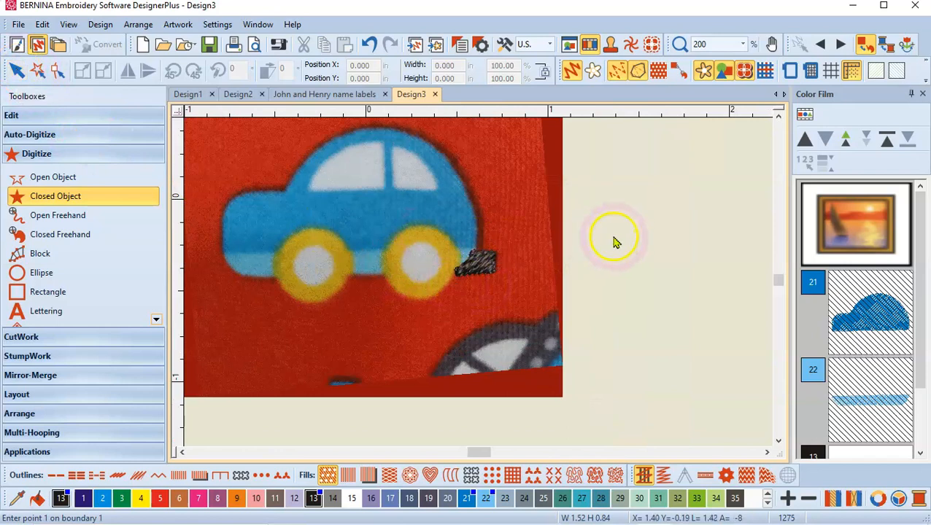
pyautogui.press('Escape')
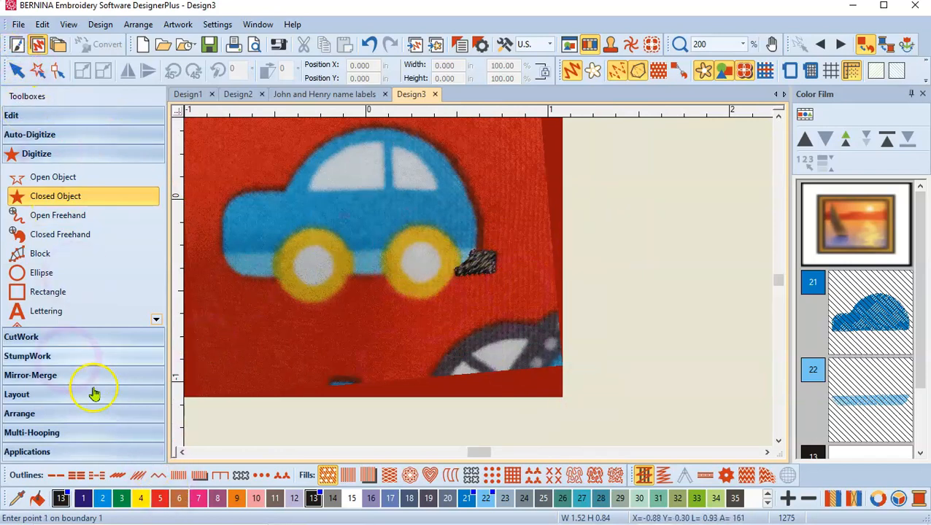
pyautogui.click(23, 275)
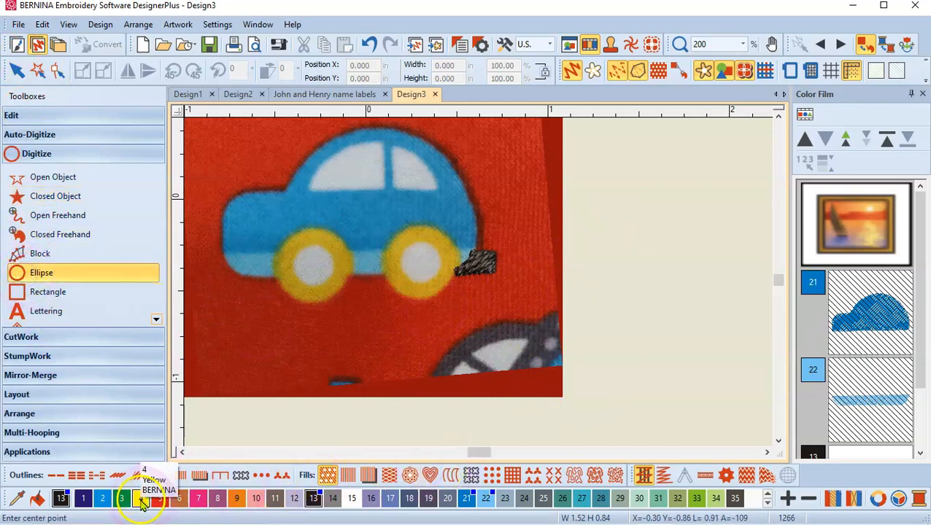
pyautogui.click(143, 502)
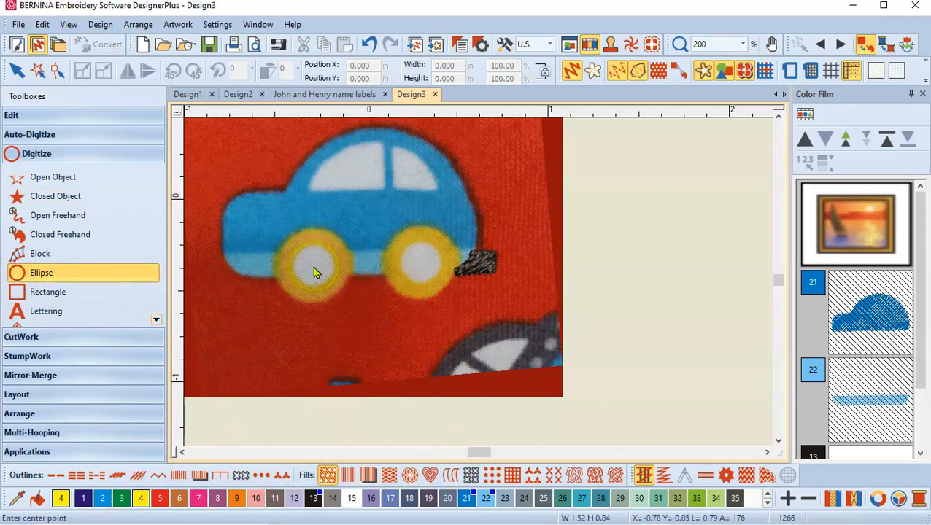
pyautogui.click(314, 268)
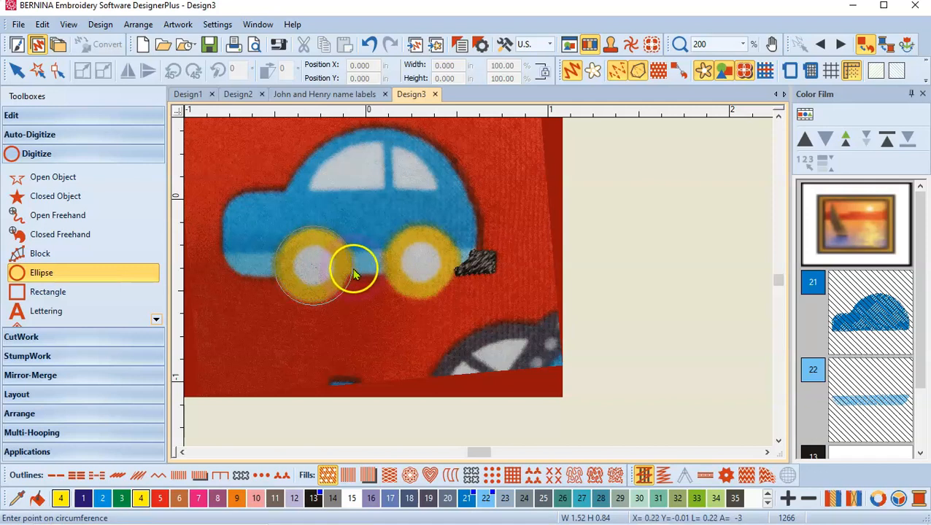
pyautogui.click(349, 270)
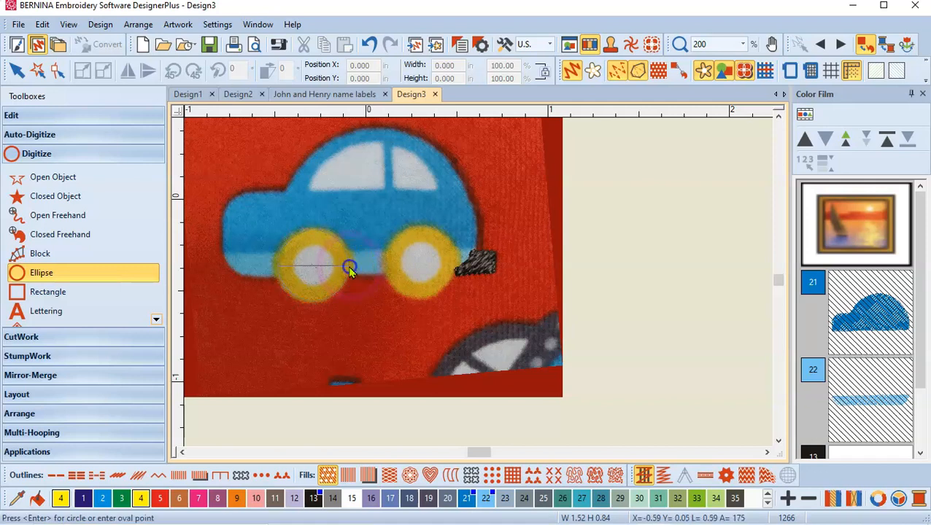
pyautogui.press('Return')
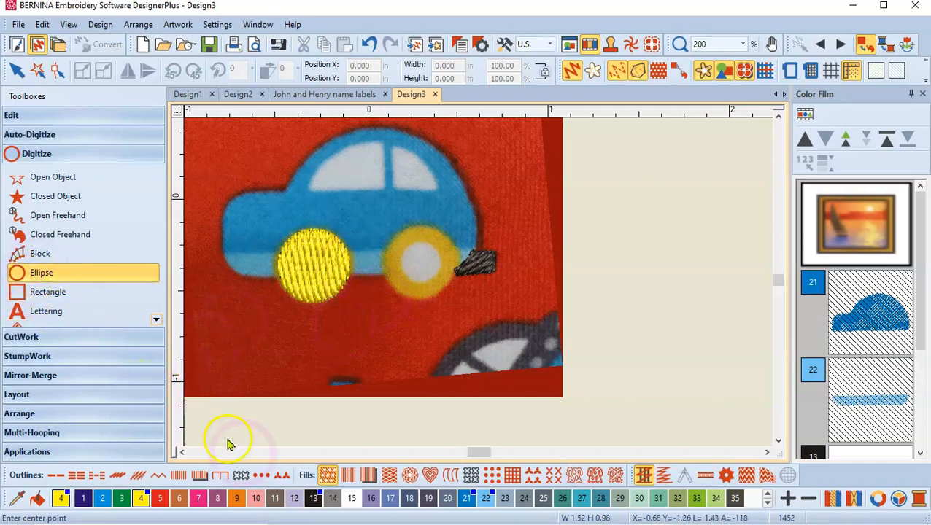
# Digitize a filled white circle in color 15, about 0.24 in across, on the rear wheel's hub and move it onto the yellow front wheel
pyautogui.click(351, 499)
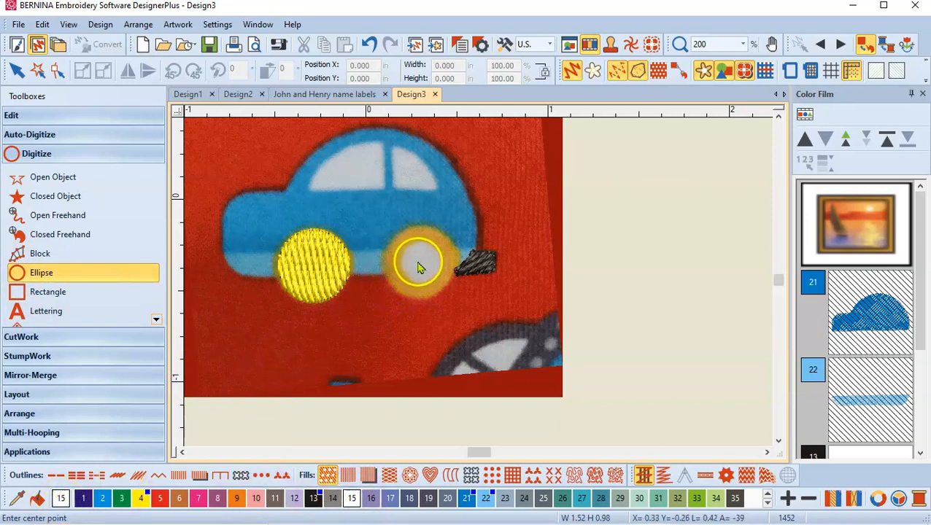
pyautogui.click(418, 262)
pyautogui.click(440, 269)
pyautogui.press('Return')
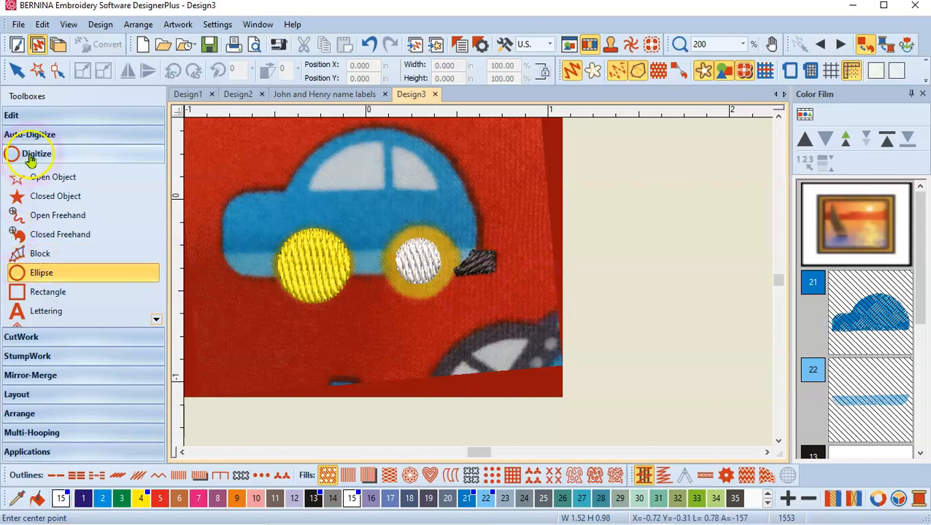
pyautogui.click(16, 70)
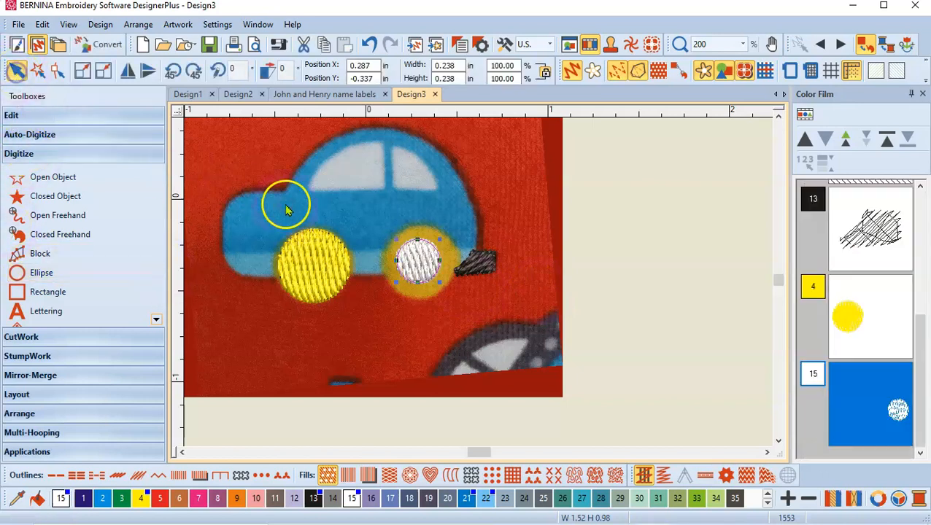
pyautogui.moveTo(419, 264); pyautogui.dragTo(313, 264)
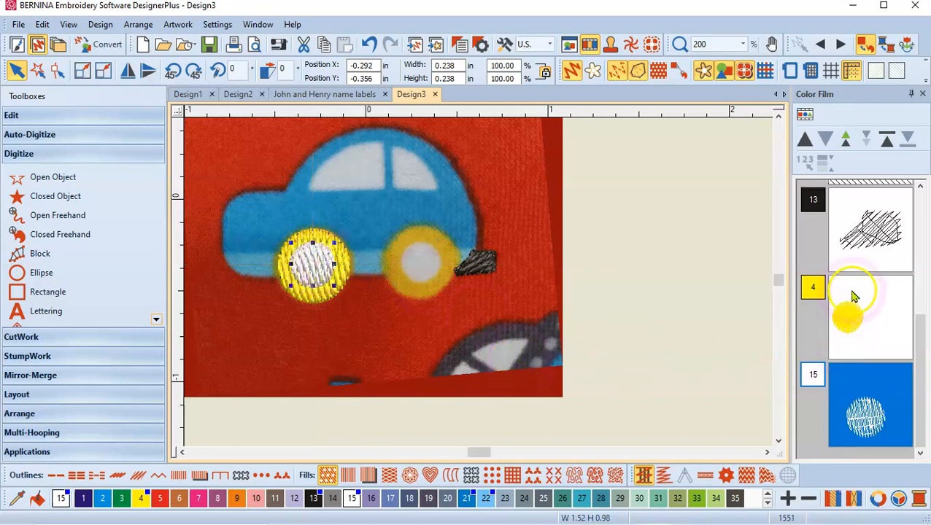
# Align the centers of the yellow and white circles and copy the pair onto the artwork's rear wheel
pyautogui.keyDown('ctrl'); pyautogui.click(880, 328); pyautogui.keyUp('ctrl')
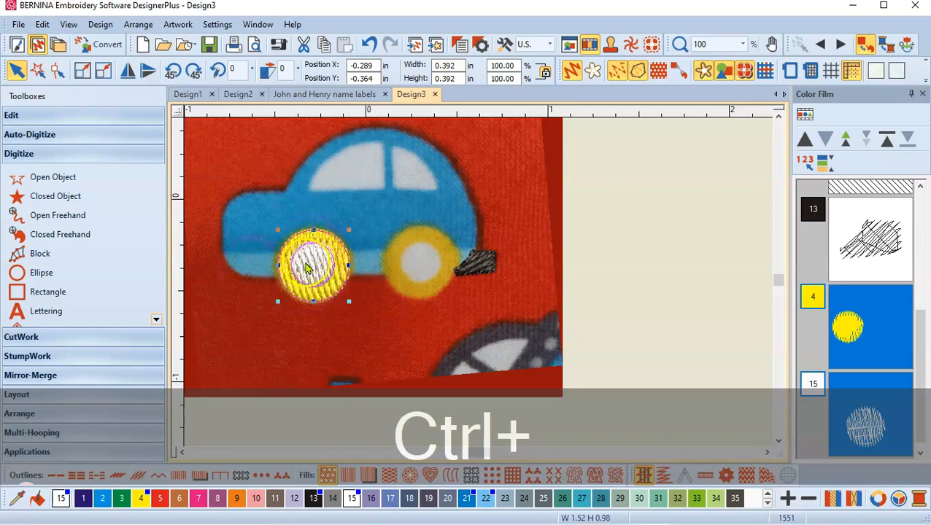
pyautogui.click(22, 414)
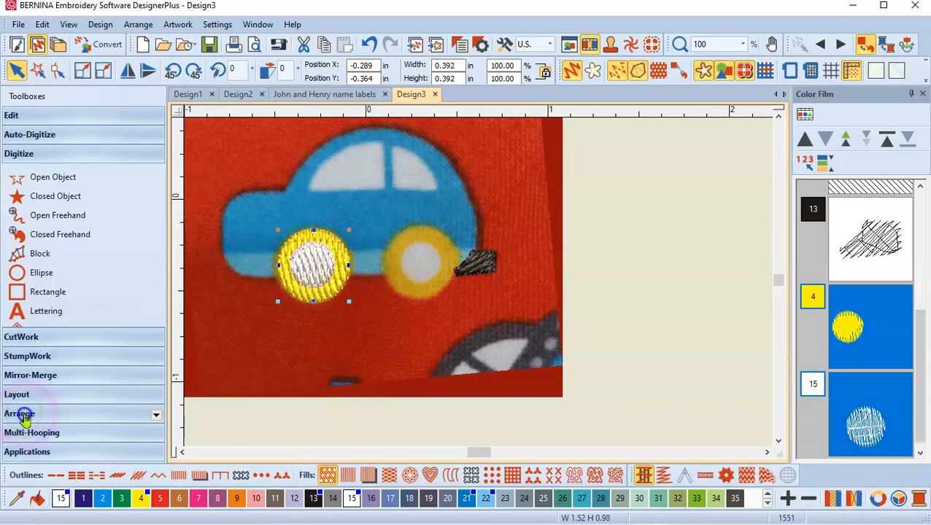
pyautogui.click(156, 415)
pyautogui.click(156, 415)
pyautogui.click(156, 415)
pyautogui.click(156, 415)
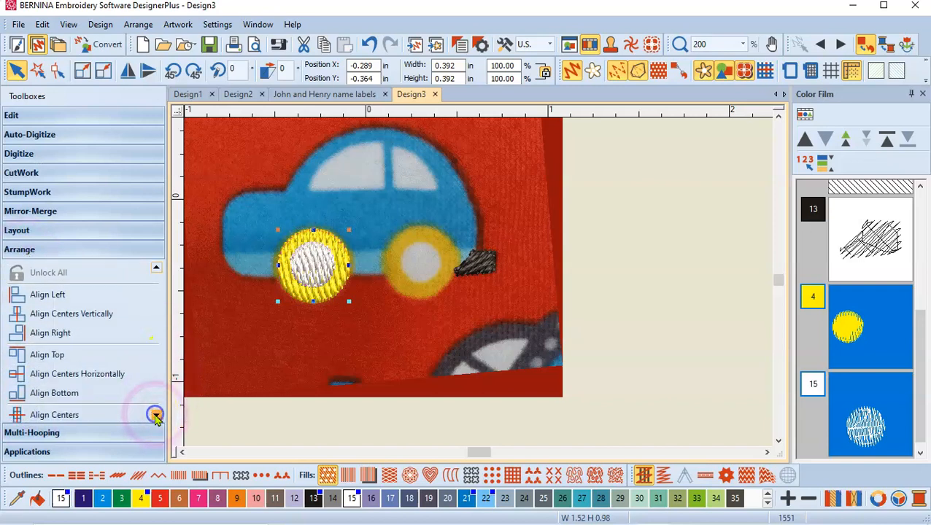
pyautogui.click(156, 415)
pyautogui.click(55, 396)
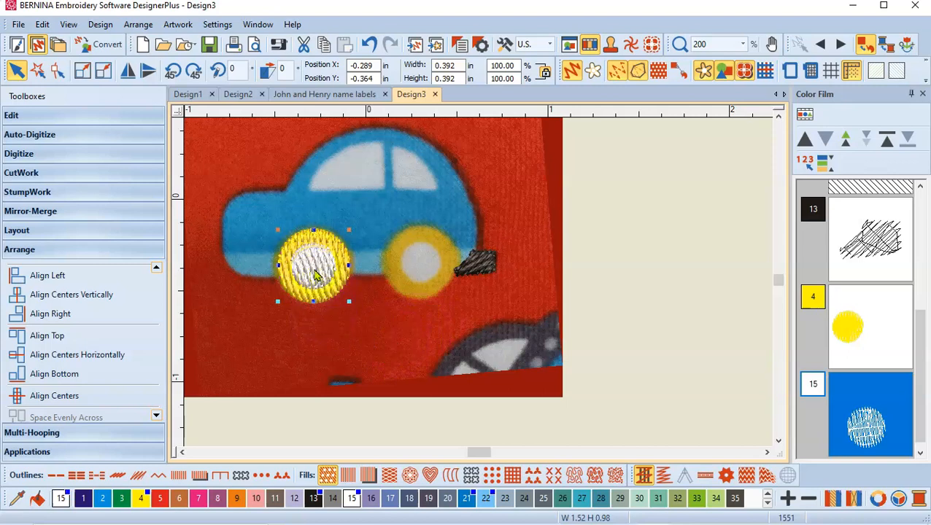
pyautogui.moveTo(315, 273); pyautogui.dragTo(424, 267)
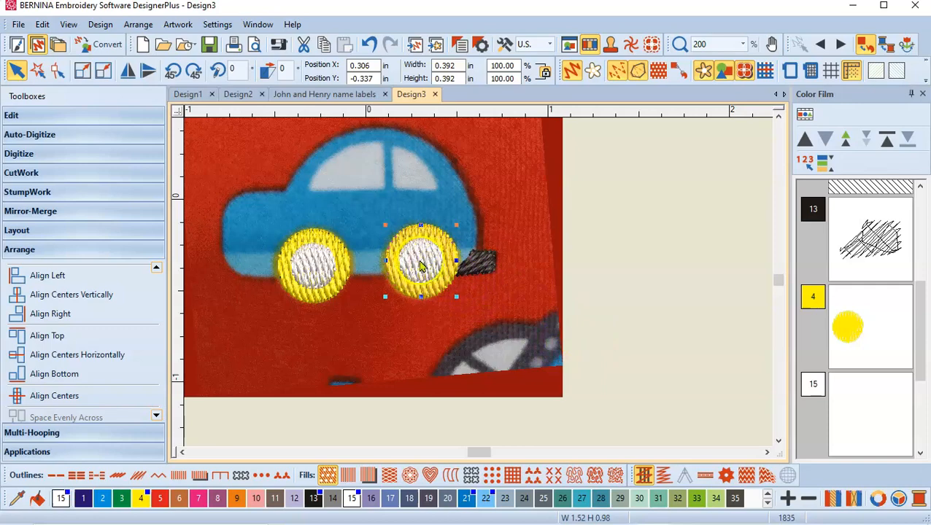
# Digitize the car's larger front window as a filled Closed Object in color 15, with a curved top edge
pyautogui.scroll(3, 424, 266)
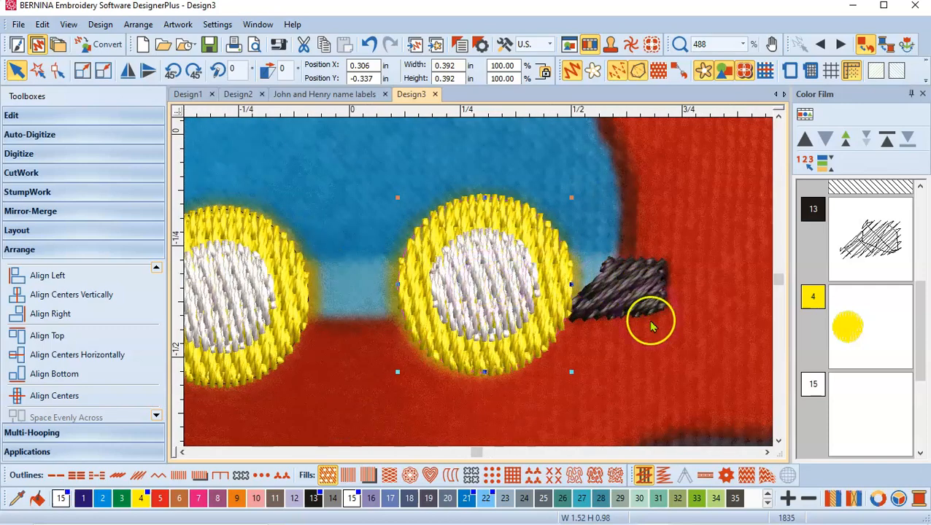
pyautogui.moveTo(781, 281); pyautogui.dragTo(781, 276)
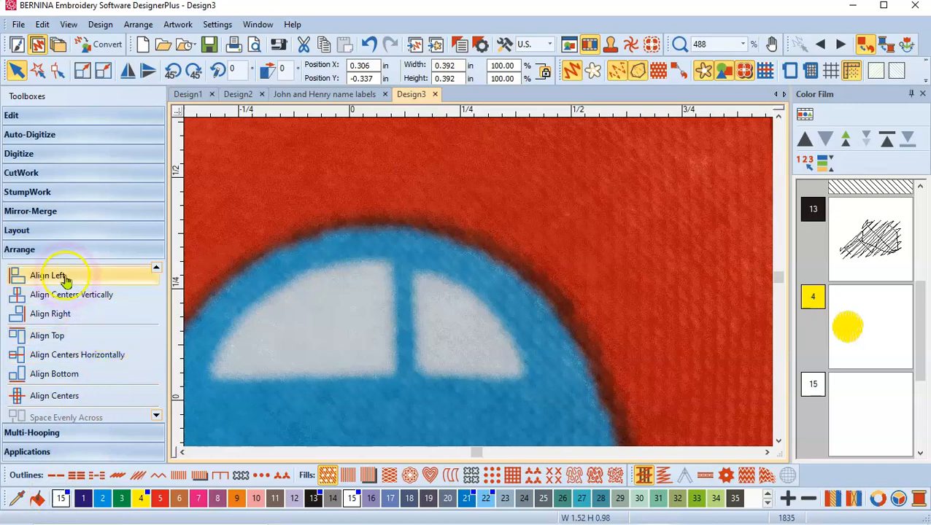
pyautogui.click(19, 154)
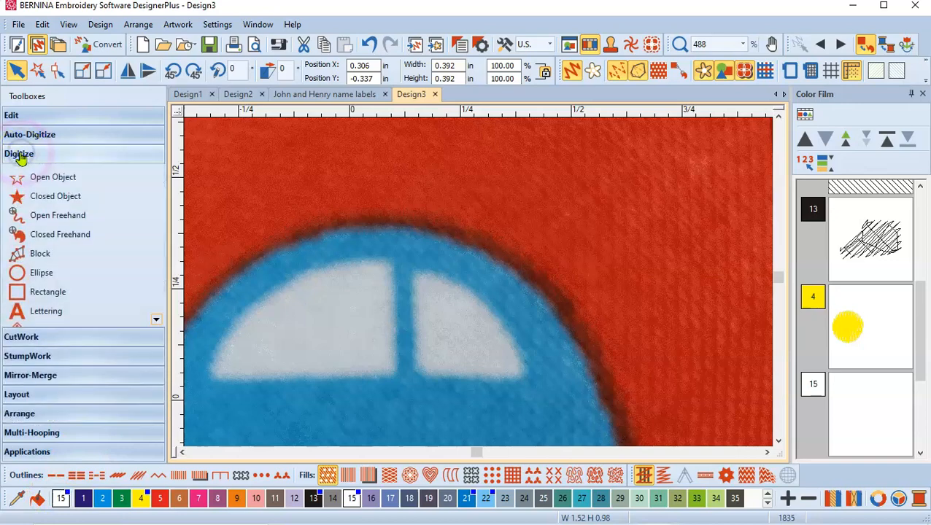
pyautogui.click(213, 379)
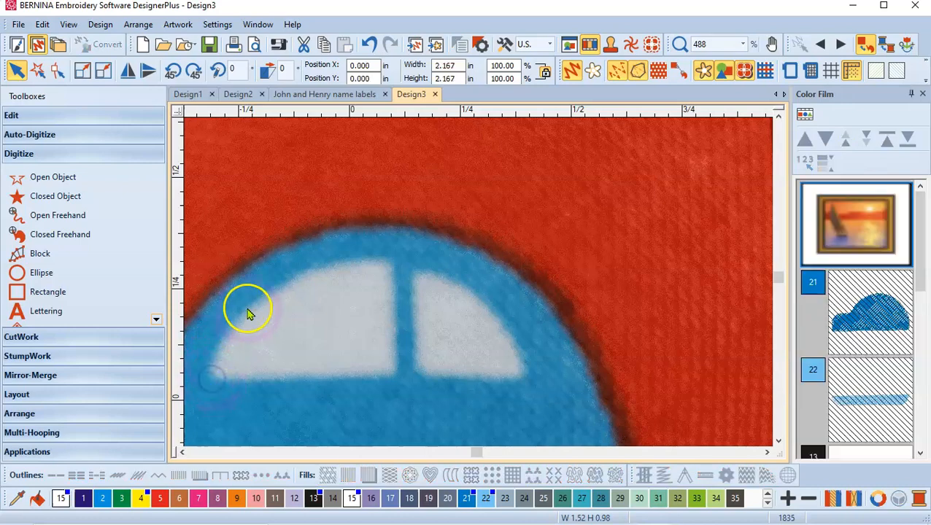
pyautogui.click(52, 197)
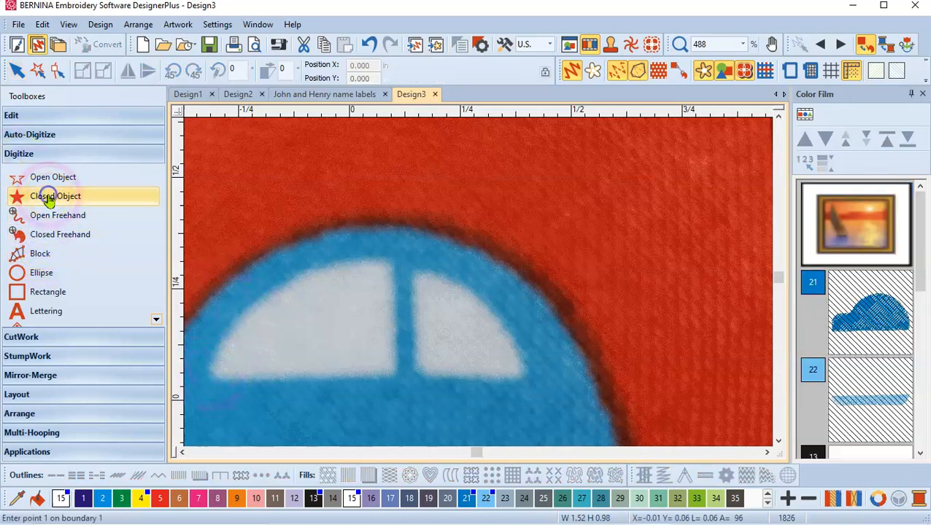
pyautogui.click(210, 370)
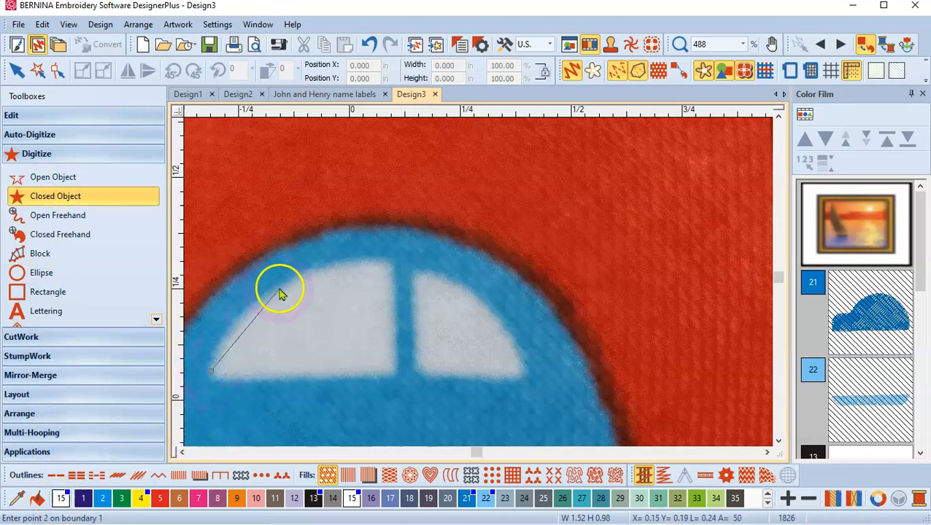
pyautogui.click(277, 290)
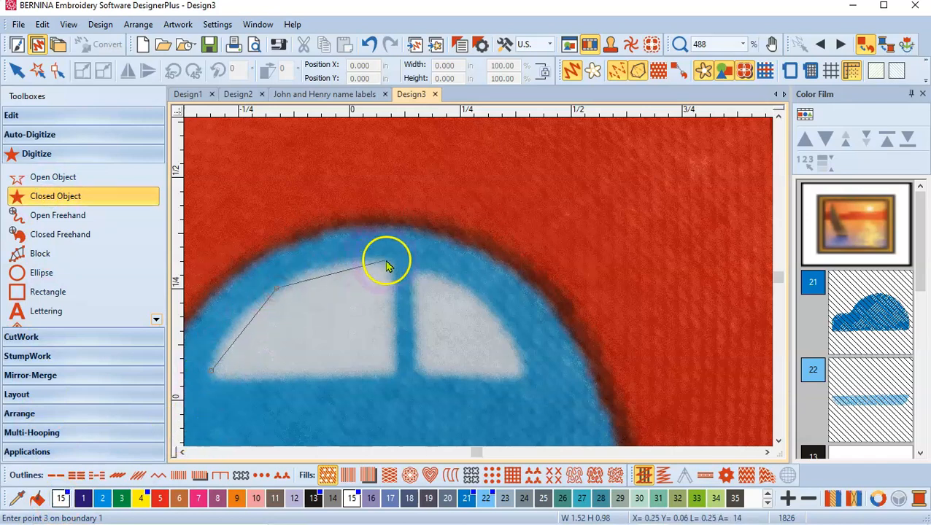
pyautogui.click(386, 261)
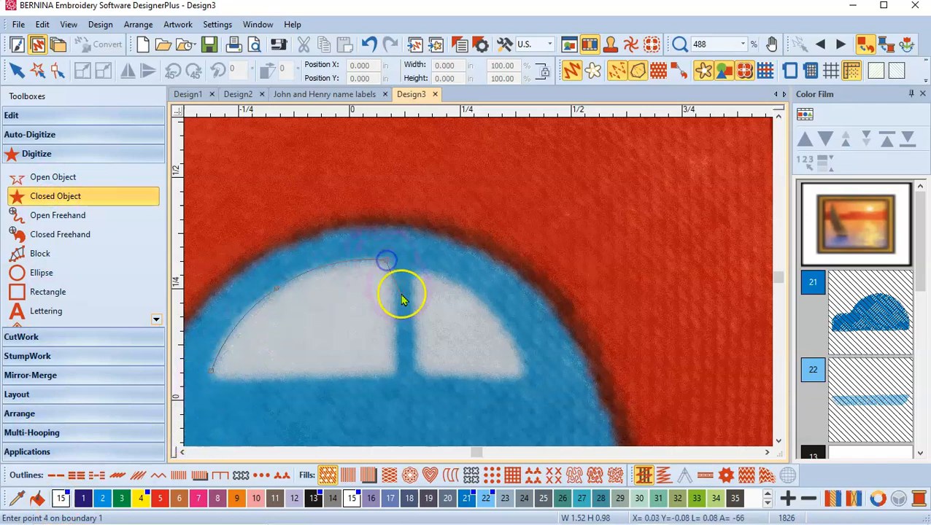
pyautogui.click(394, 377)
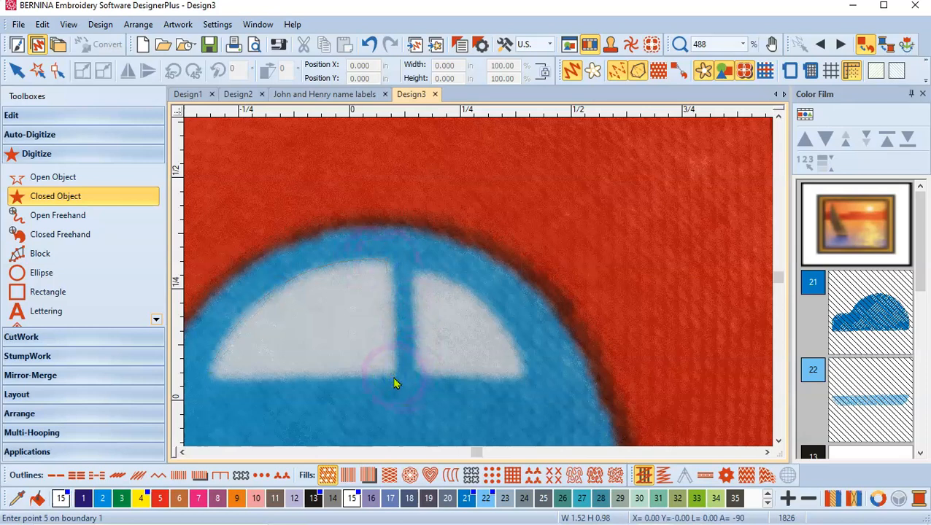
pyautogui.press('Return')
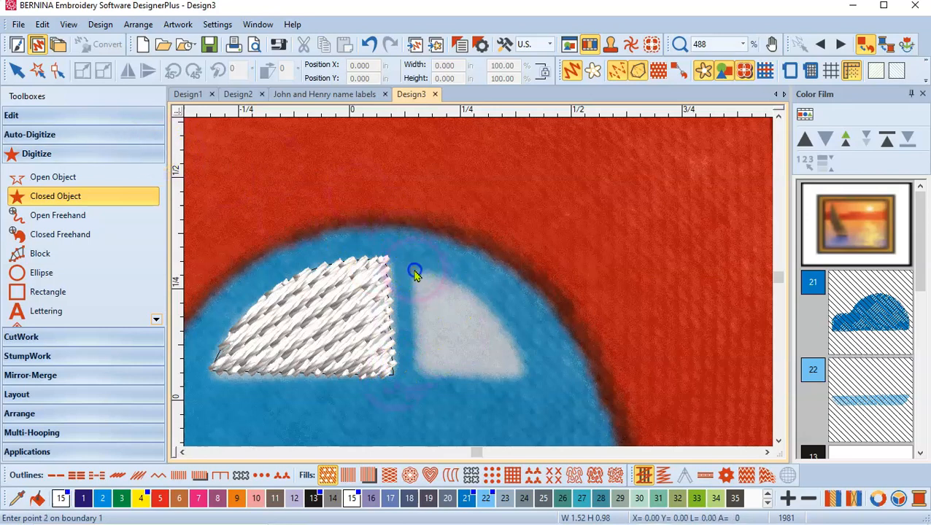
# Digitize the smaller rear window as a filled Closed Object in color 15, with a curved outer edge
pyautogui.rightClick(488, 310)
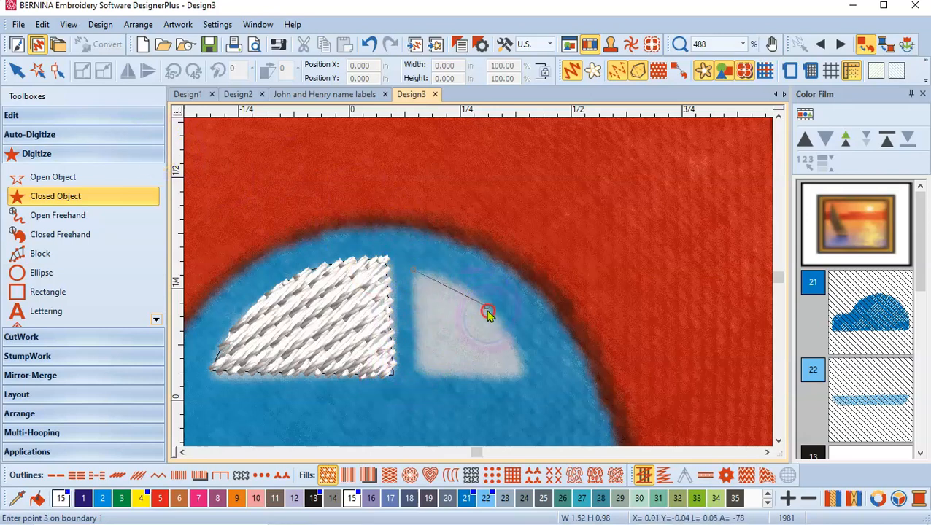
pyautogui.click(522, 374)
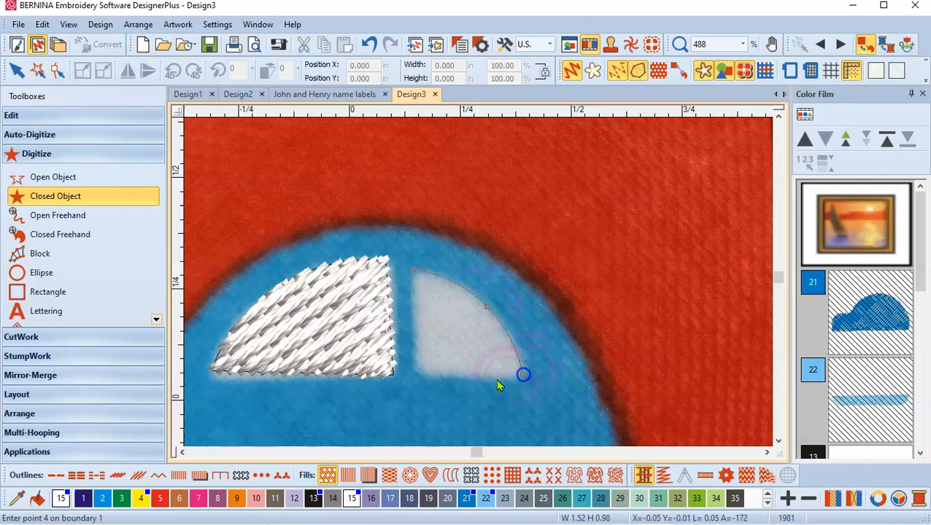
pyautogui.click(417, 376)
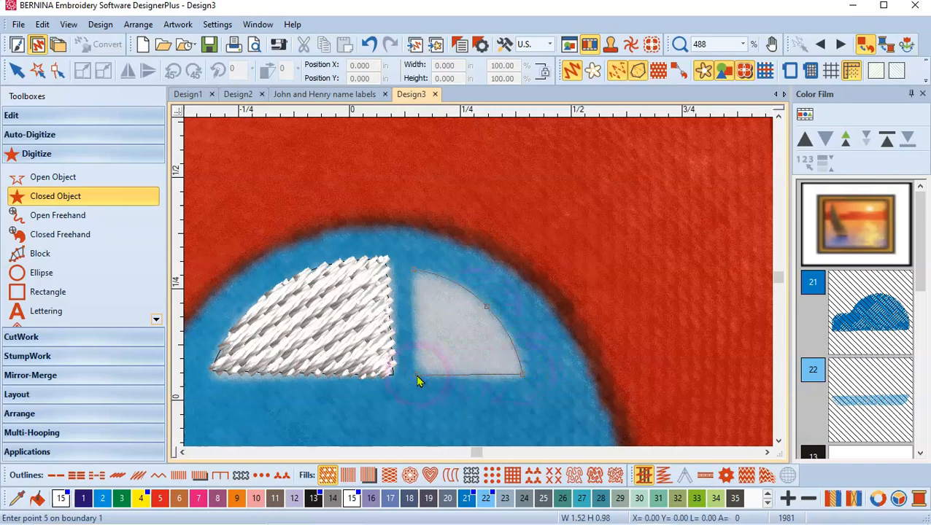
pyautogui.press('Return')
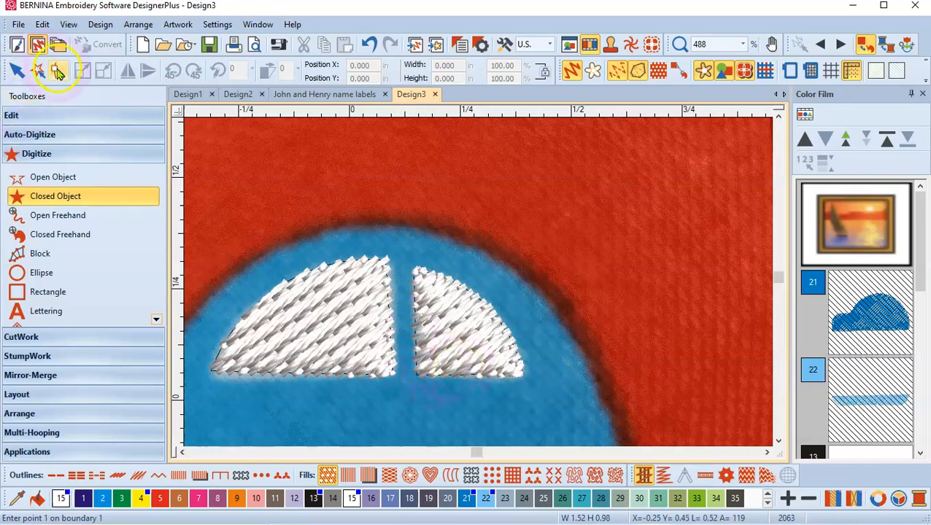
# Reshape the front window by moving its upper corner beside the pillar outward so that edge runs vertical
pyautogui.click(58, 69)
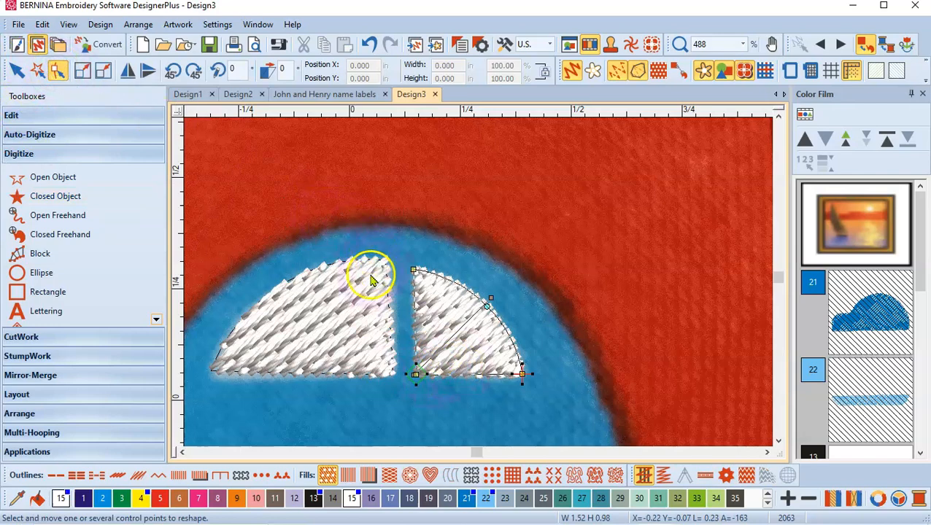
pyautogui.click(365, 265)
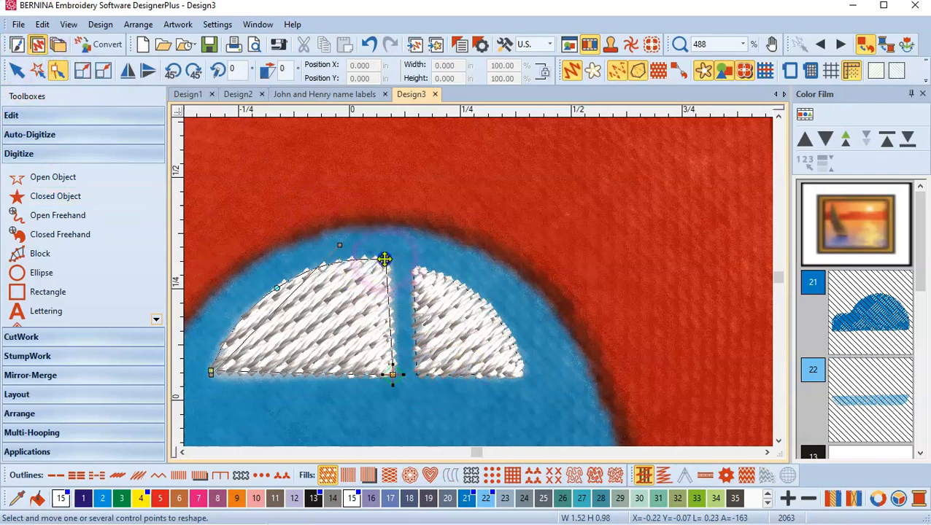
pyautogui.moveTo(386, 259); pyautogui.dragTo(393, 261)
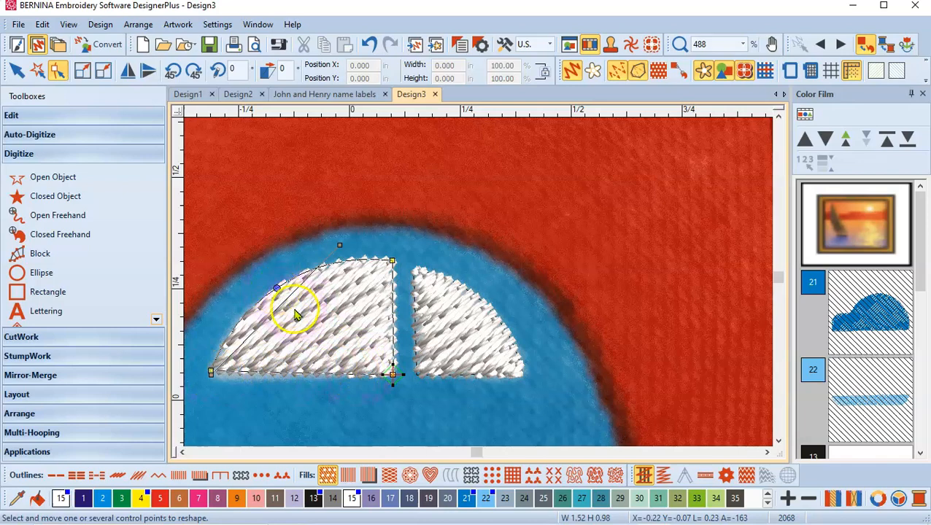
# Finish reshaping the front window and unhide all hidden objects of the car design
pyautogui.press('space')
pyautogui.press('space')
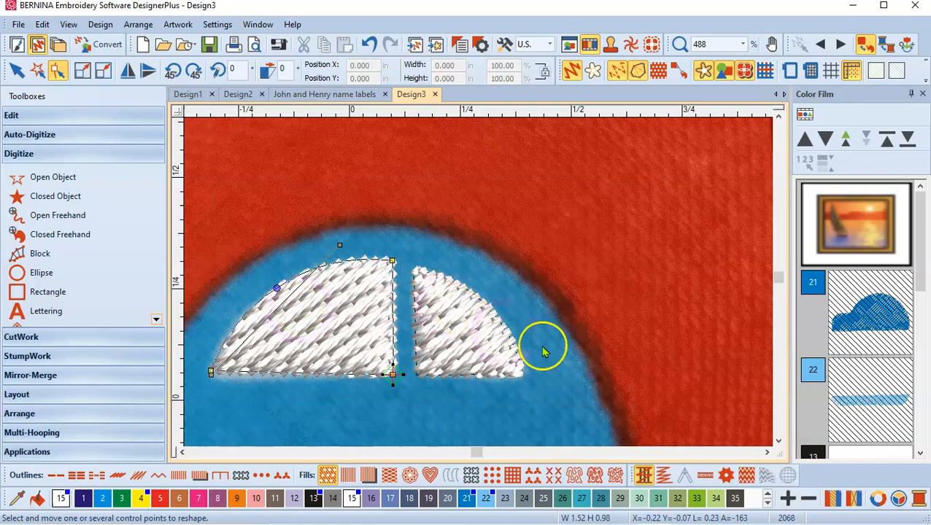
pyautogui.click(14, 73)
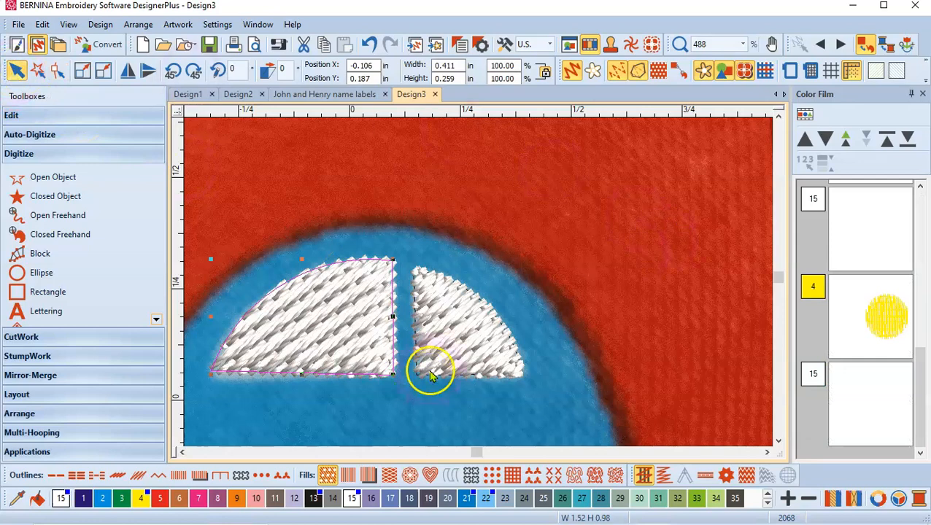
pyautogui.rightClick(866, 257)
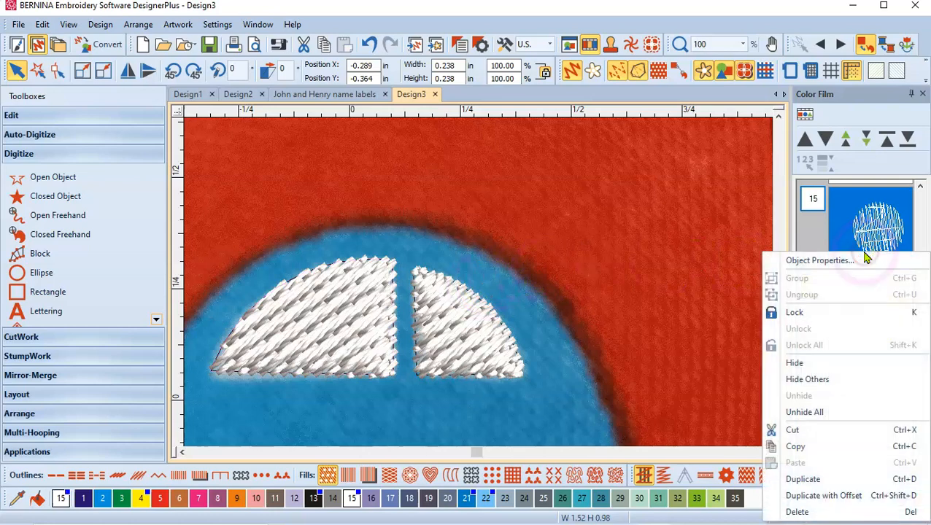
pyautogui.click(805, 413)
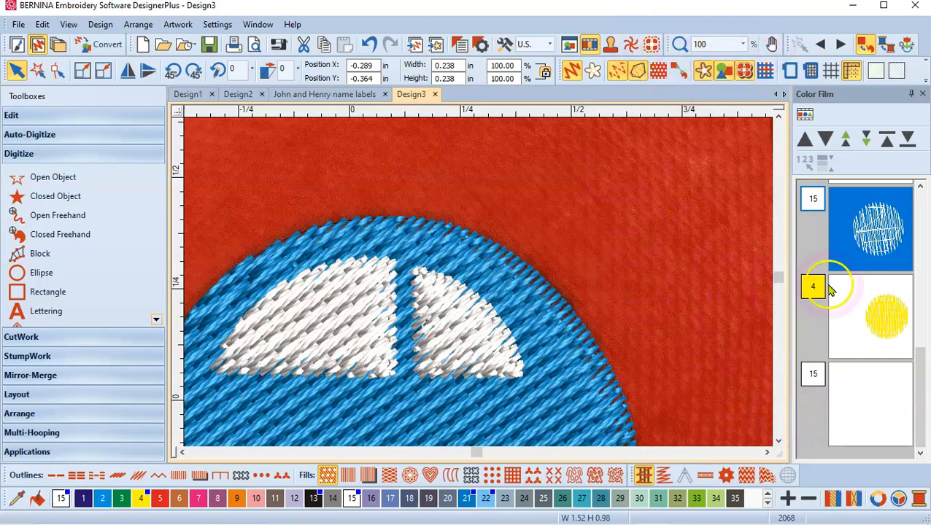
pyautogui.hotkey('ctrl', 'a')
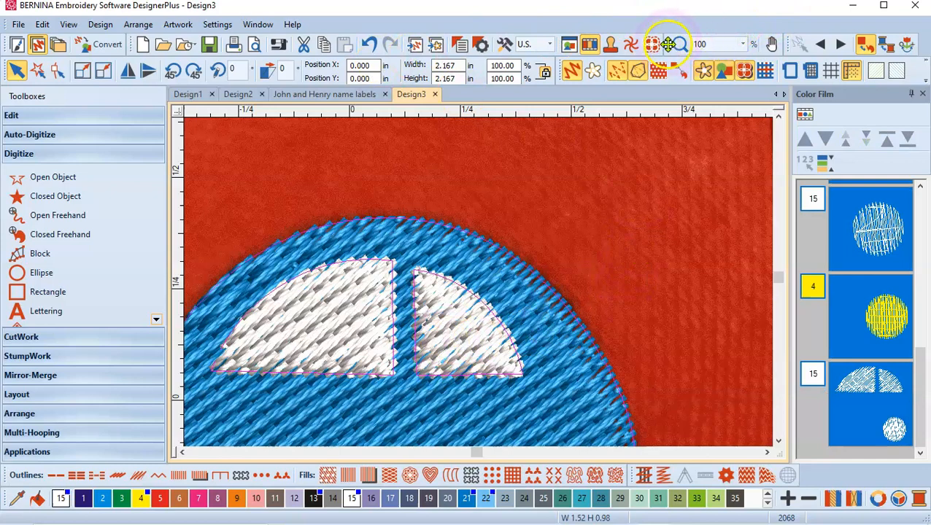
pyautogui.click(742, 44)
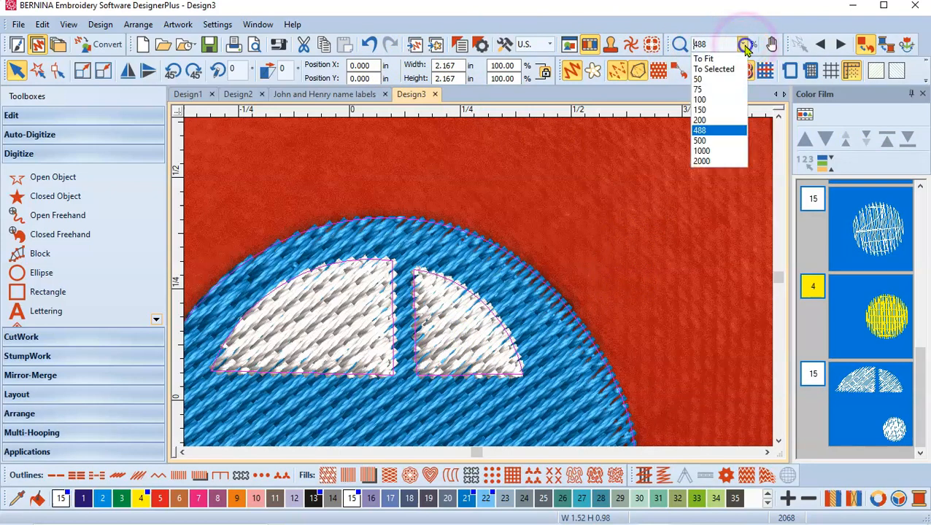
pyautogui.click(715, 69)
pyautogui.click(688, 234)
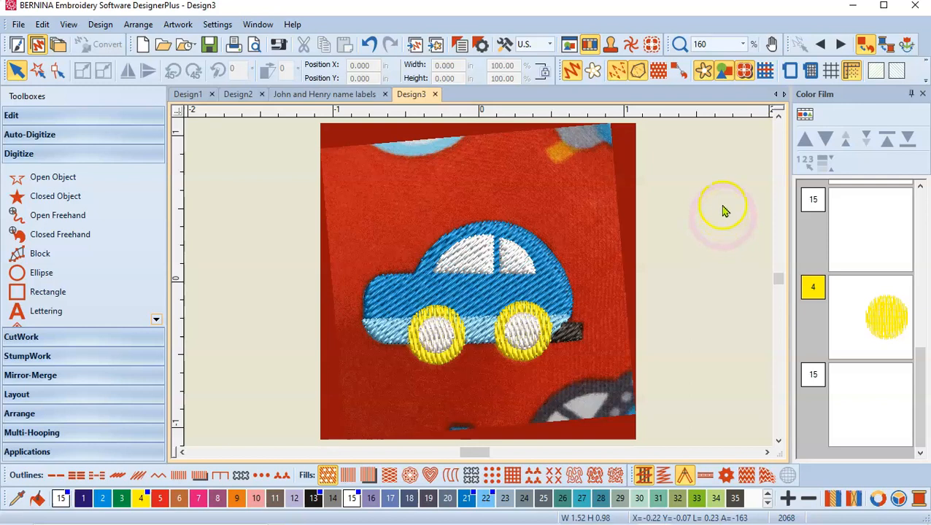
# Remove the overlapping body stitches beneath the two white car windows with Remove Overlaps
pyautogui.click(480, 265)
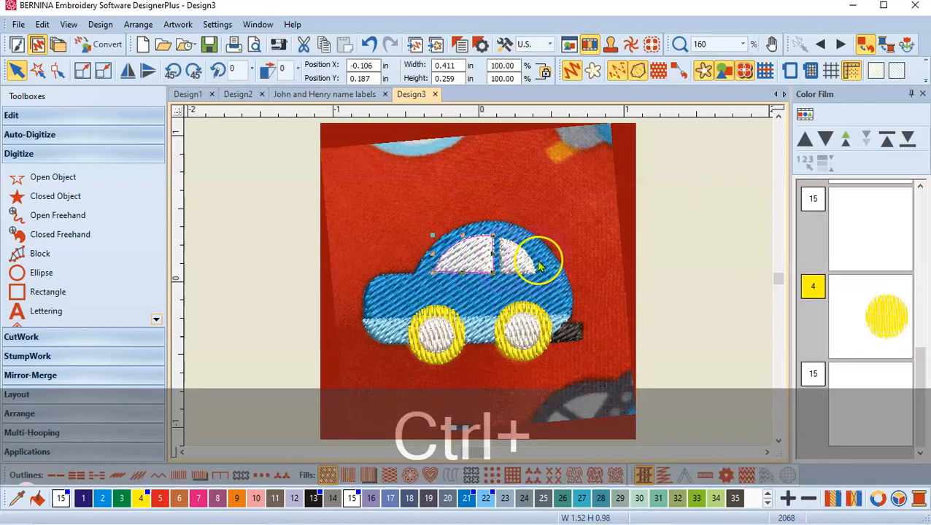
pyautogui.keyDown('ctrl'); pyautogui.click(520, 253); pyautogui.keyUp('ctrl')
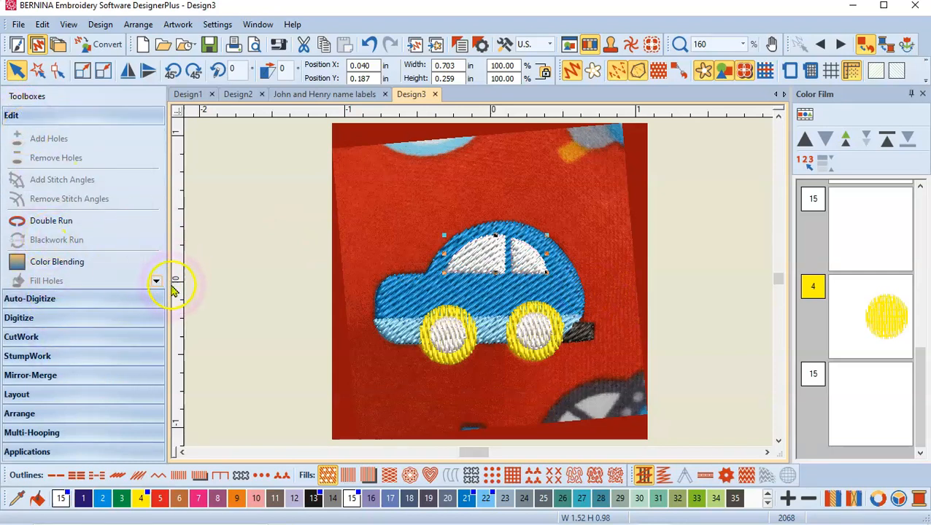
pyautogui.click(156, 283)
pyautogui.click(156, 283)
pyautogui.click(156, 283)
pyautogui.click(156, 283)
pyautogui.click(156, 283)
pyautogui.click(156, 283)
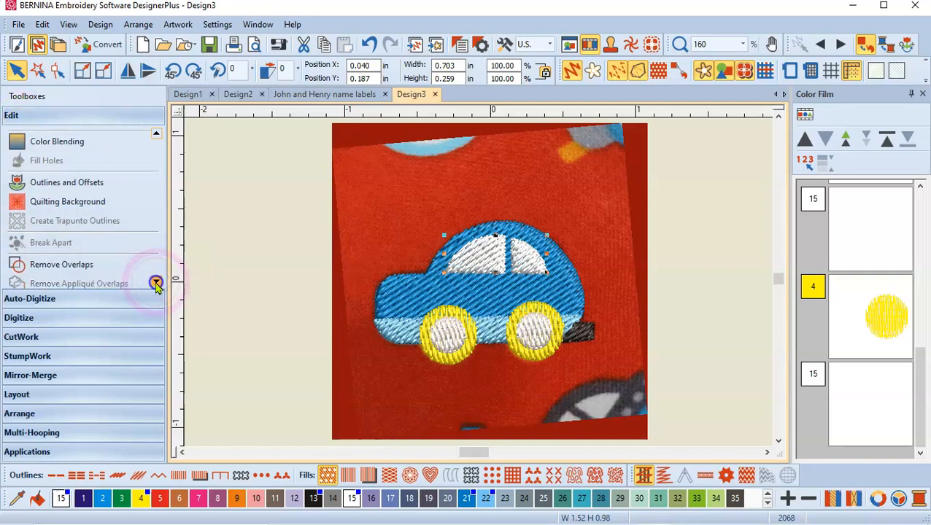
pyautogui.click(68, 268)
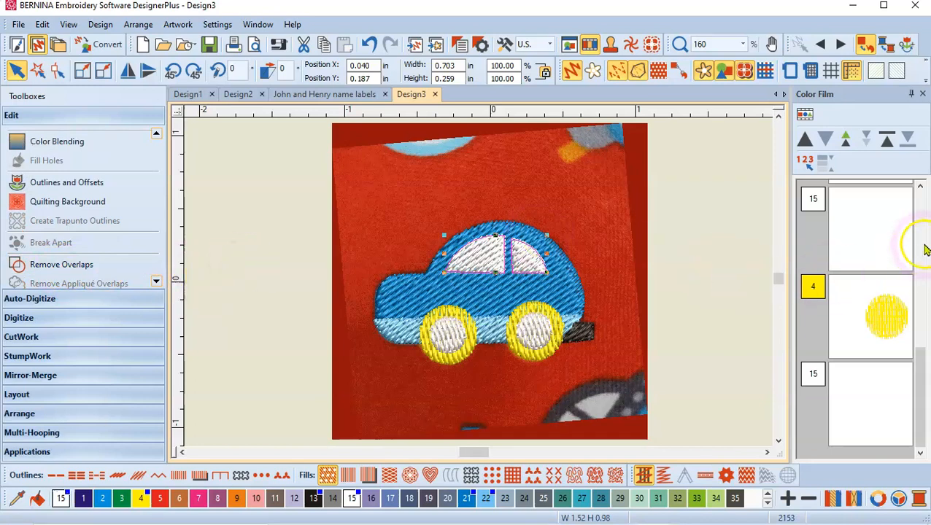
pyautogui.click(920, 187)
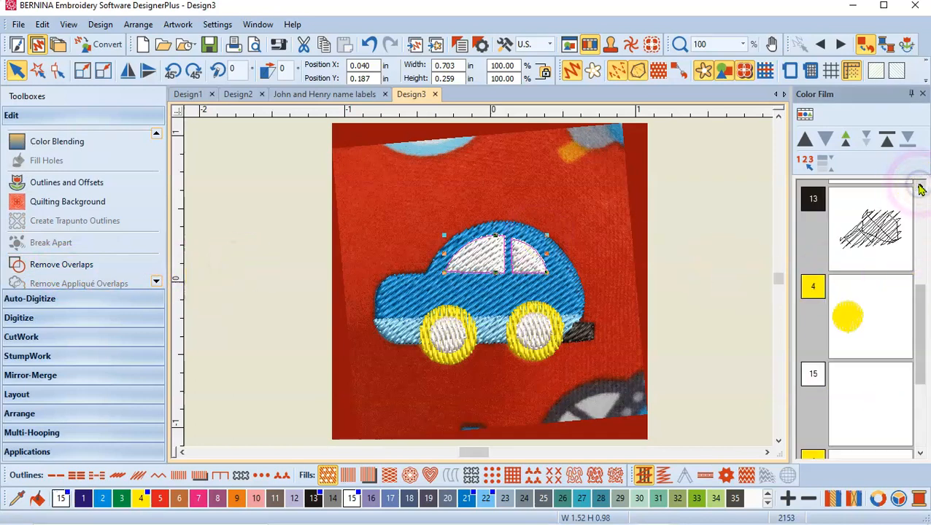
pyautogui.click(920, 187)
pyautogui.click(920, 187)
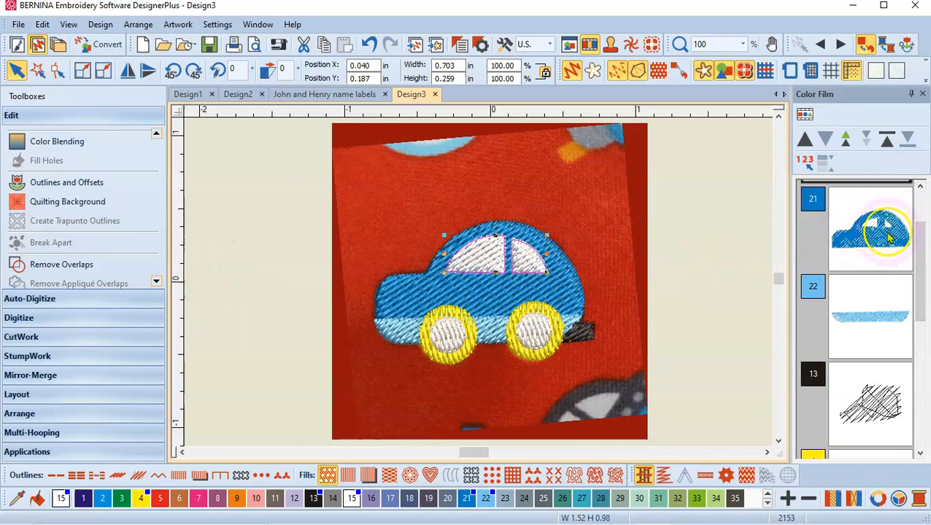
# Remove the overlapping stitches beneath the yellow and white circles of both wheels and review the cut-out layers by color
pyautogui.click(419, 328)
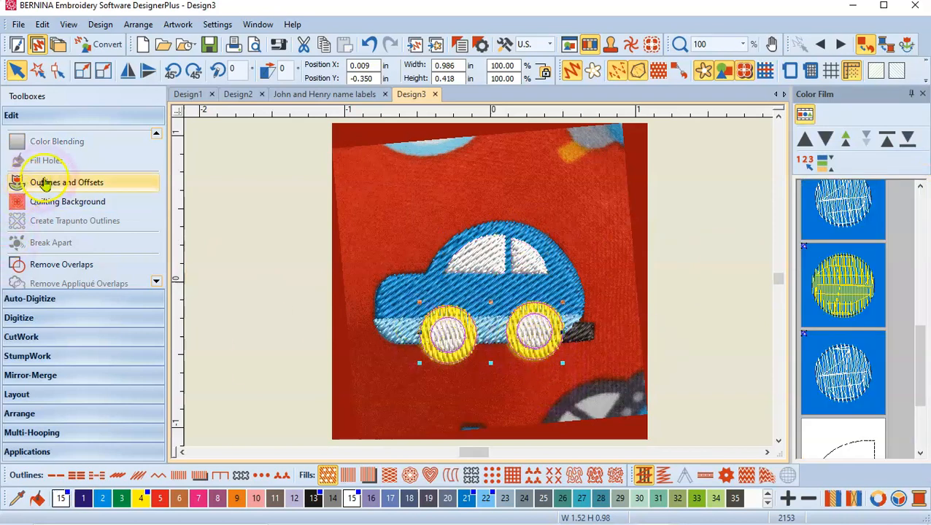
pyautogui.click(34, 267)
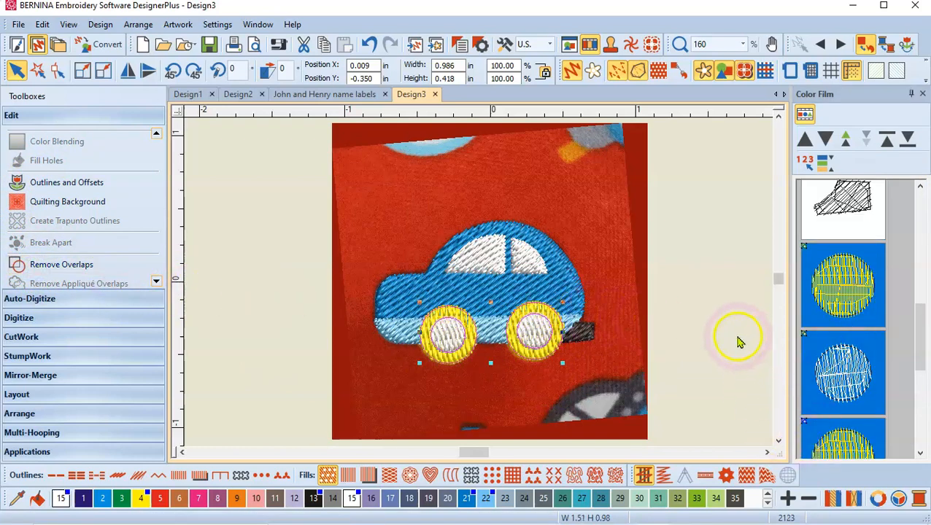
pyautogui.click(703, 337)
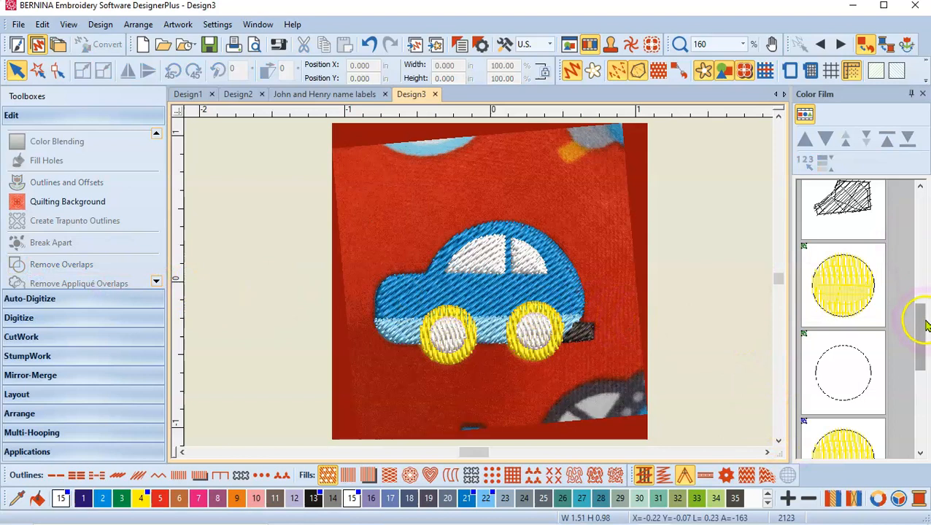
pyautogui.moveTo(923, 332); pyautogui.dragTo(918, 227)
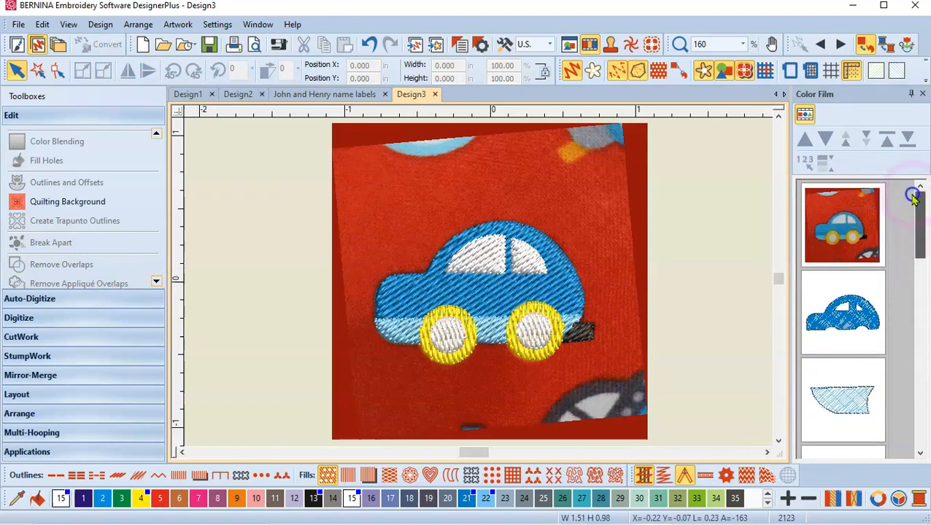
pyautogui.click(804, 115)
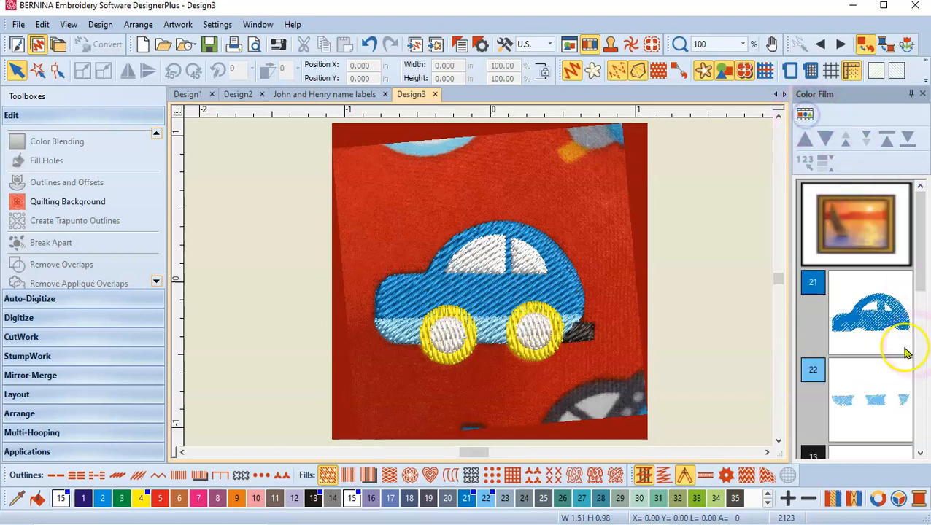
pyautogui.moveTo(920, 255)
pyautogui.mouseDown()
pyautogui.moveTo(921, 413)
pyautogui.moveTo(922, 268)
pyautogui.mouseUp()
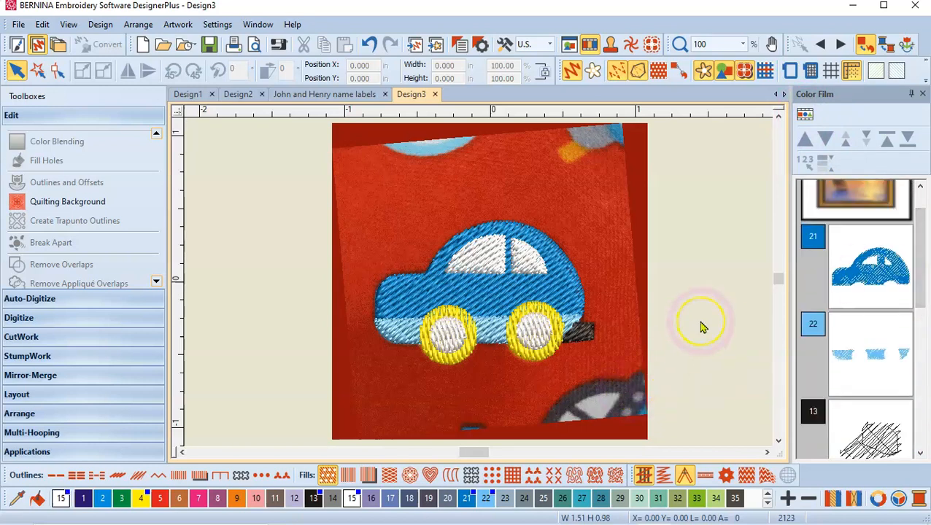
pyautogui.click(16, 26)
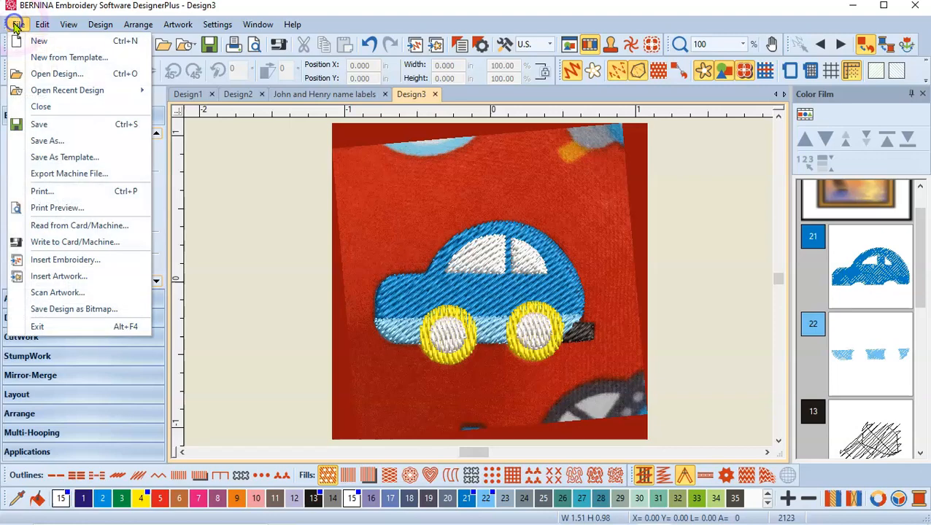
pyautogui.click(50, 142)
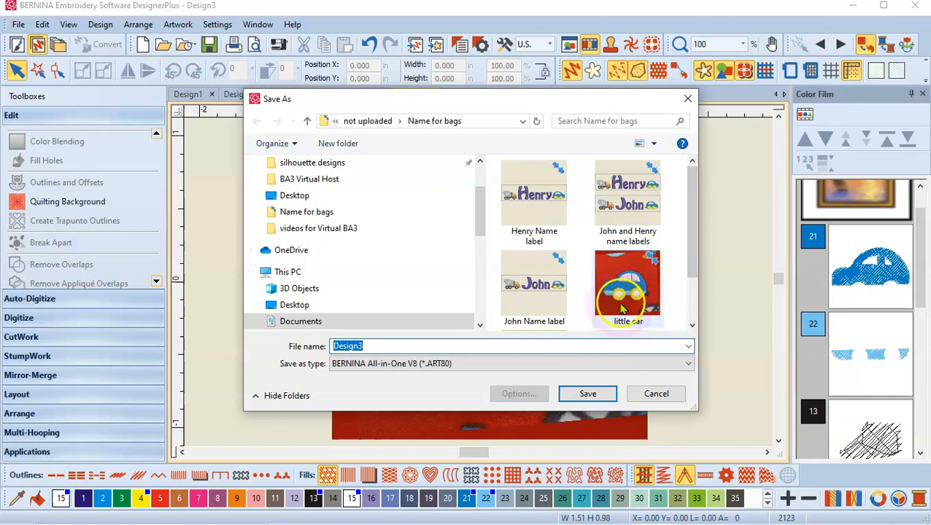
pyautogui.click(656, 394)
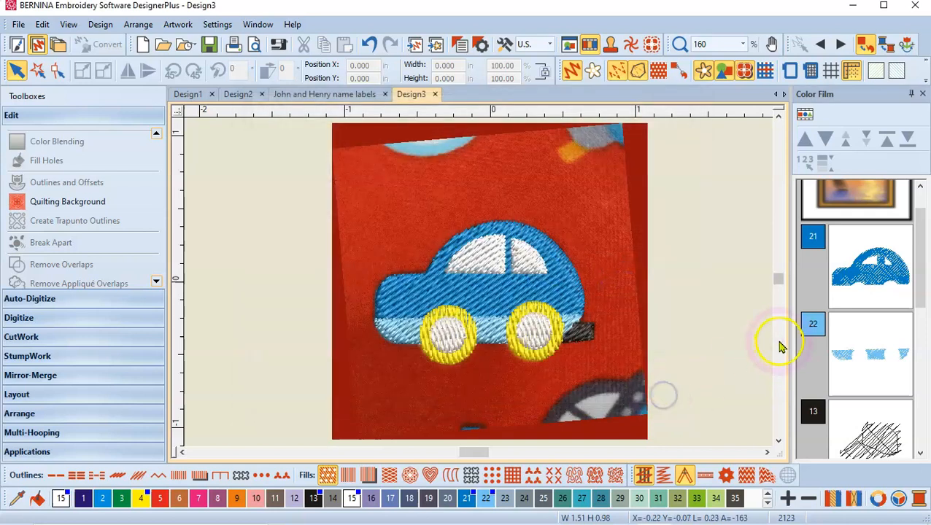
# Create a new blank design and insert the cement mixer photo 20200901_170440 as artwork
pyautogui.click(144, 45)
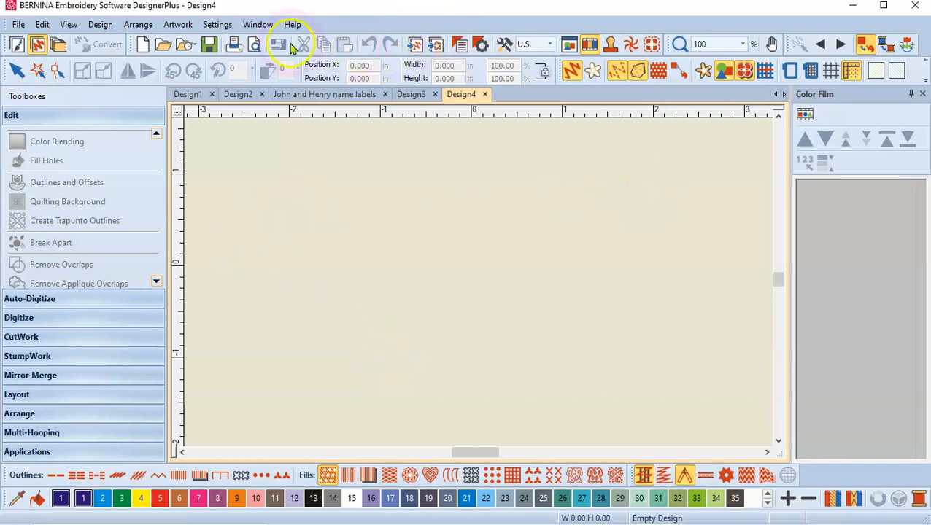
pyautogui.click(435, 48)
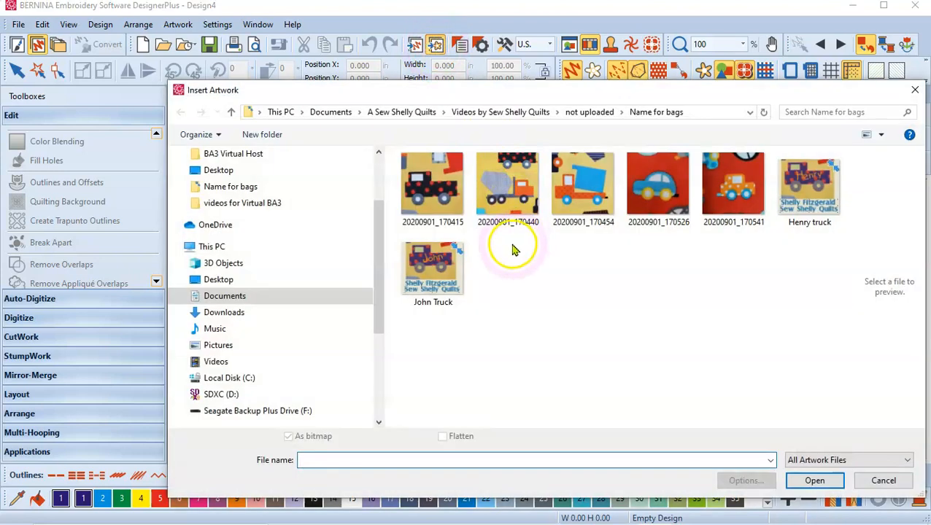
pyautogui.click(501, 192)
pyautogui.click(814, 481)
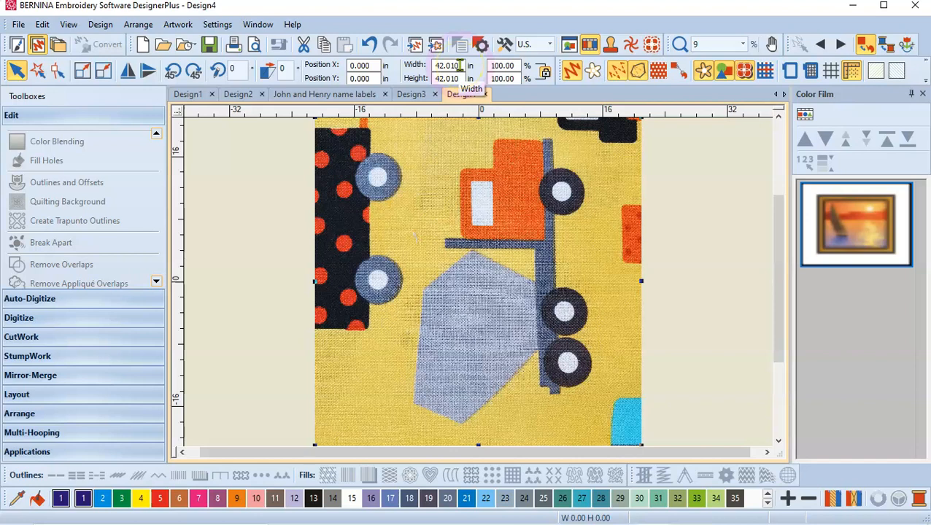
# Resize the cement mixer artwork proportionally to a width of 2 inches
pyautogui.moveTo(460, 66); pyautogui.dragTo(435, 65)
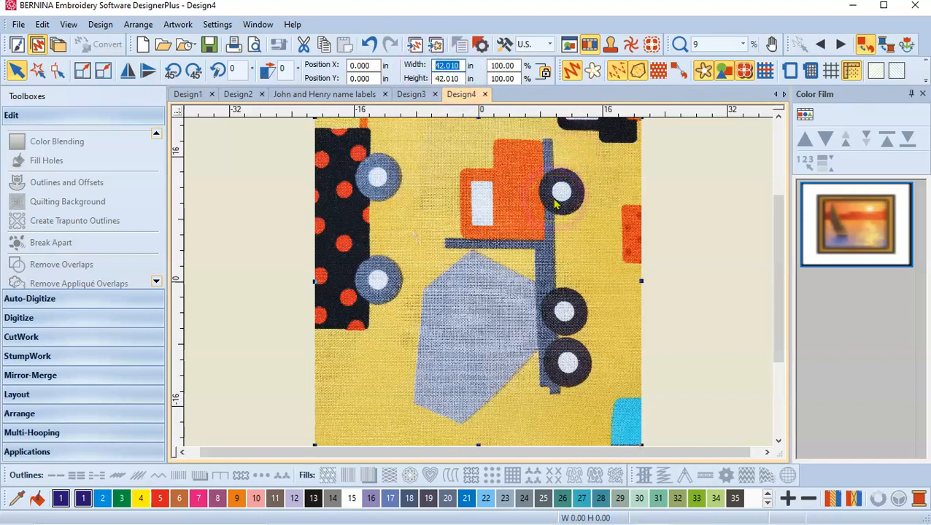
pyautogui.write('2')
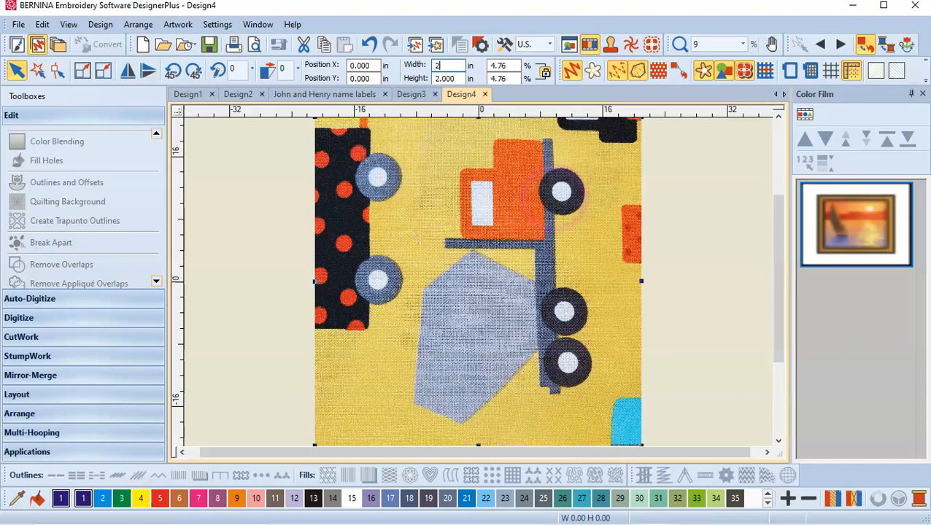
pyautogui.click(554, 203)
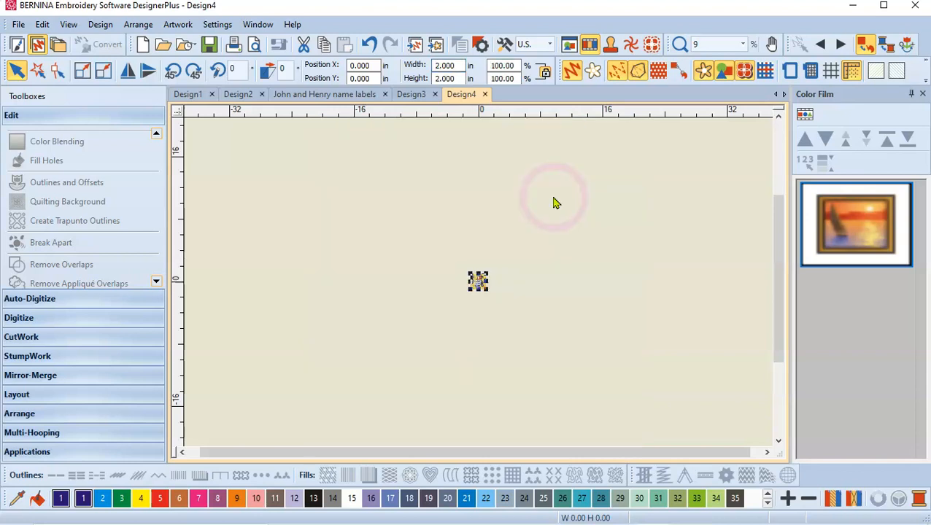
pyautogui.press('0')
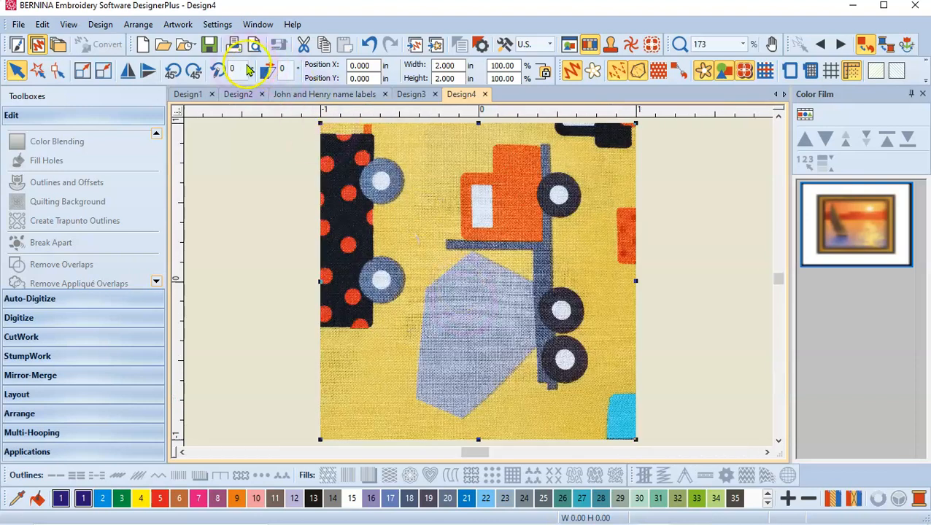
# Rotate the artwork 90° clockwise so the truck stands upright, and level it with a slight further clockwise rotation against a displayed grid
pyautogui.click(193, 69)
pyautogui.click(193, 69)
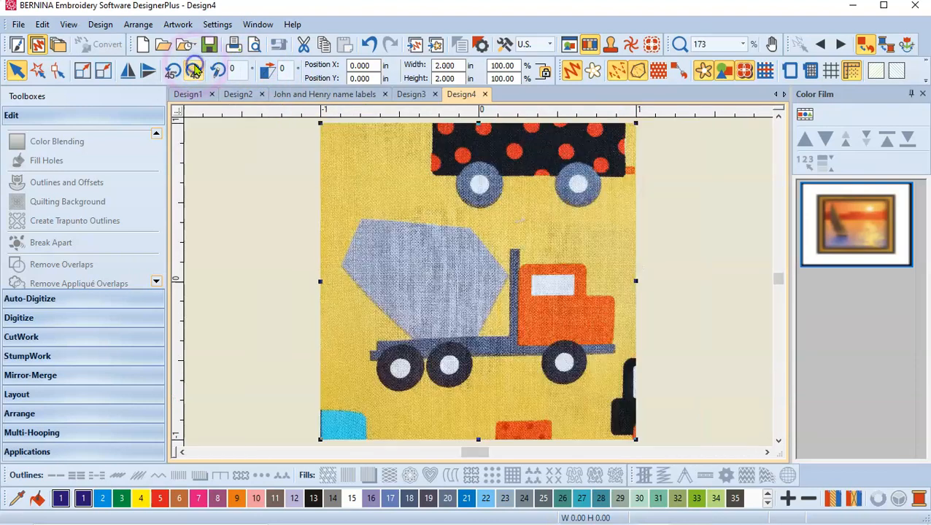
pyautogui.click(831, 71)
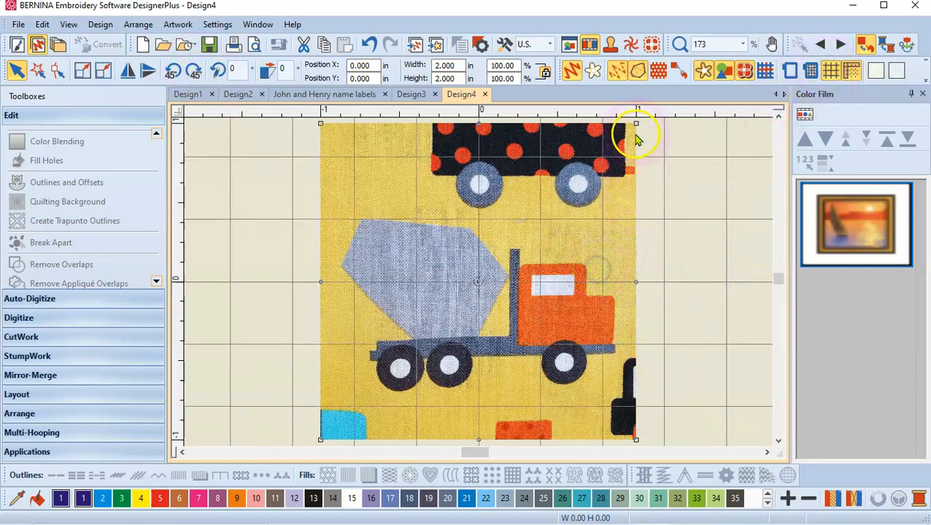
pyautogui.moveTo(636, 122); pyautogui.dragTo(640, 132)
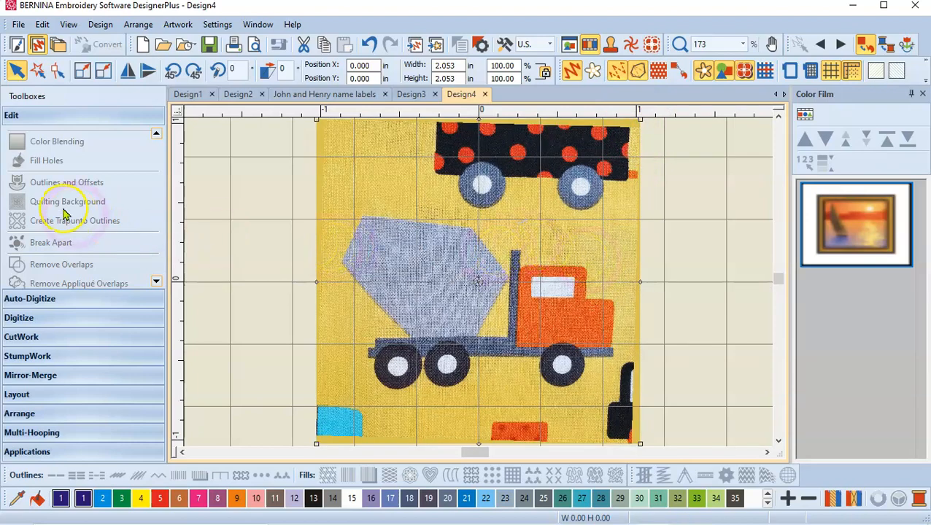
# Digitize the mixer drum as a straight-cornered closed object with a fill in color 23, about 1.06 by 0.78 inches
pyautogui.click(25, 321)
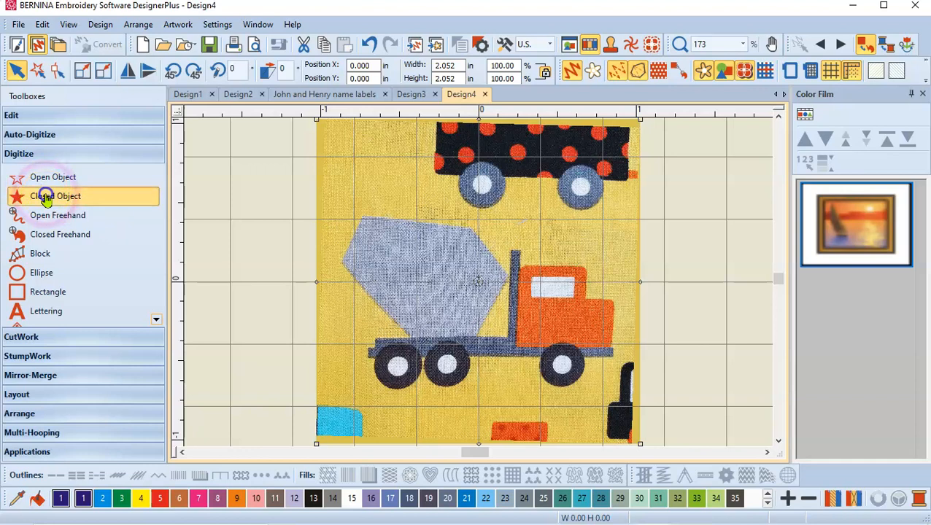
pyautogui.click(75, 195)
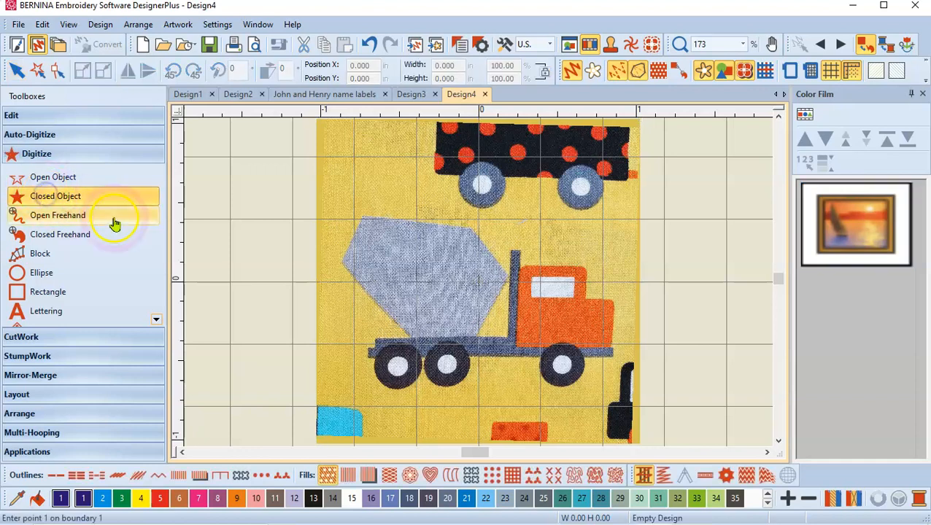
pyautogui.click(505, 499)
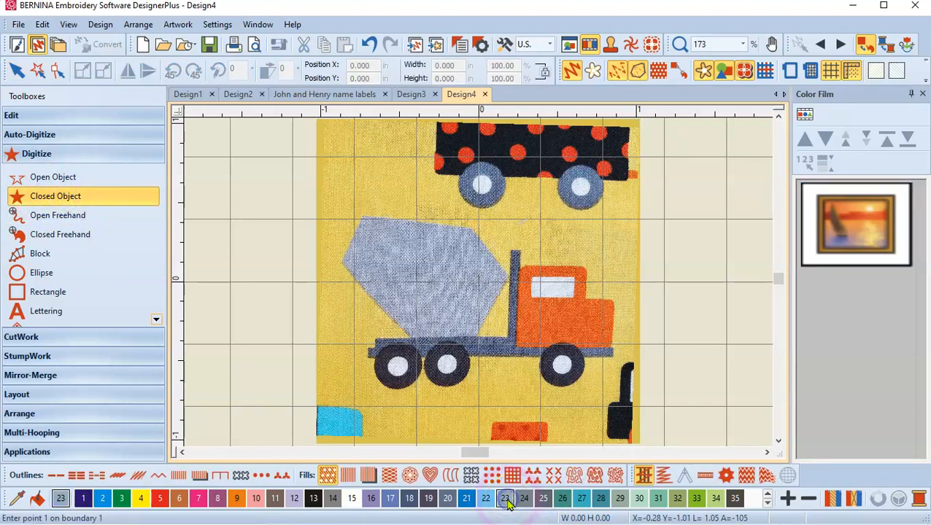
pyautogui.click(412, 340)
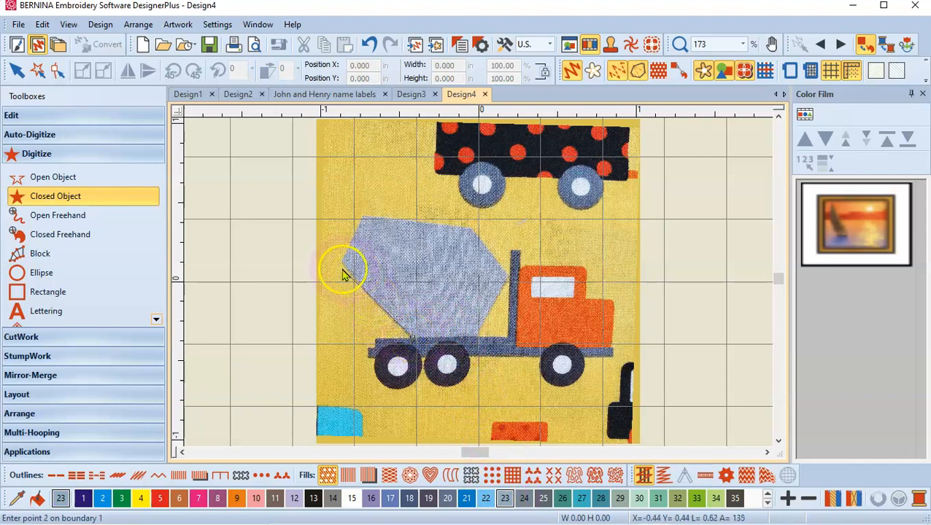
pyautogui.click(342, 261)
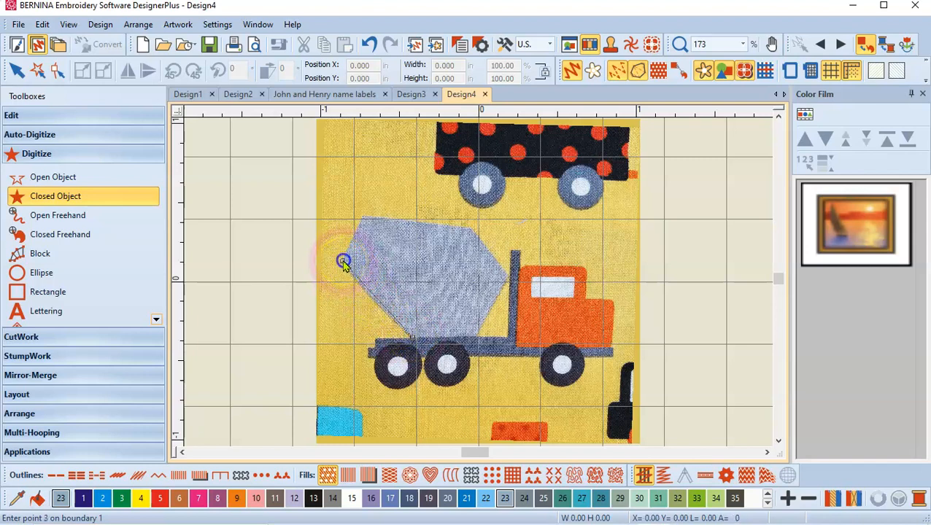
pyautogui.click(363, 219)
pyautogui.click(472, 227)
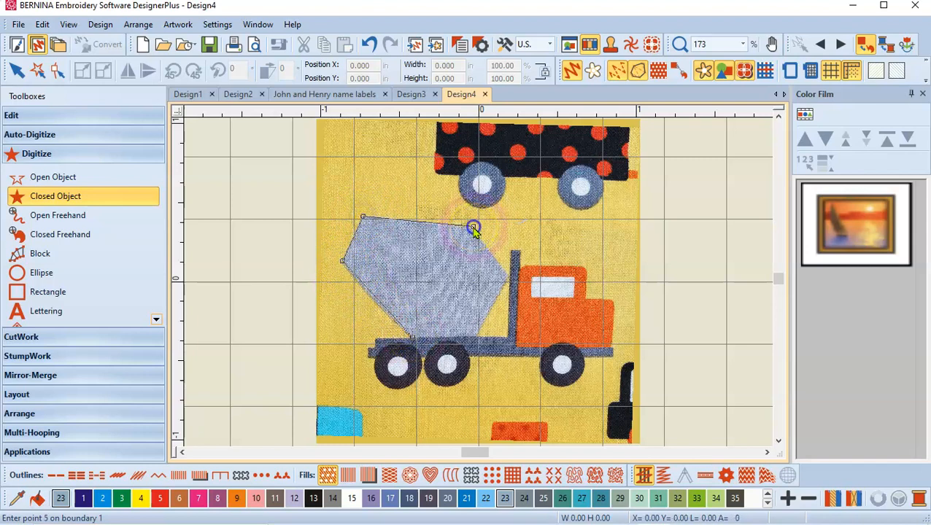
pyautogui.click(508, 277)
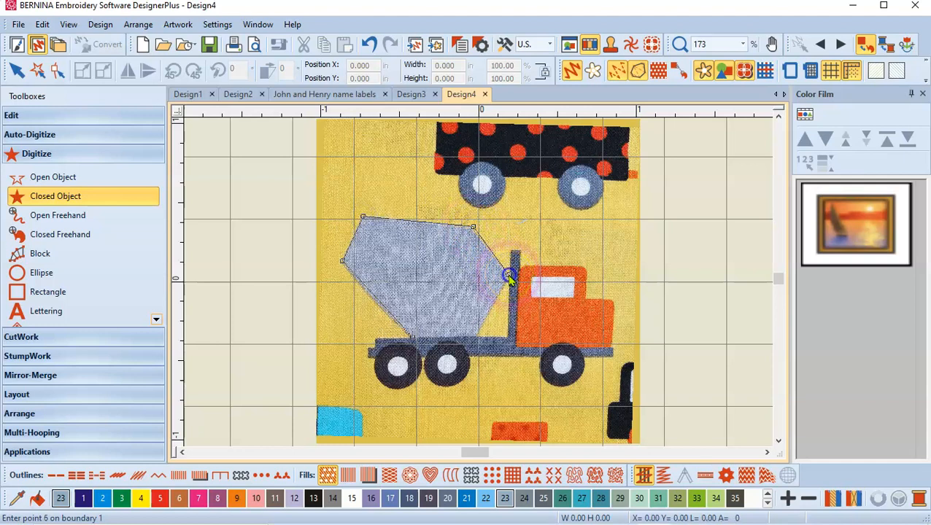
pyautogui.press('Return')
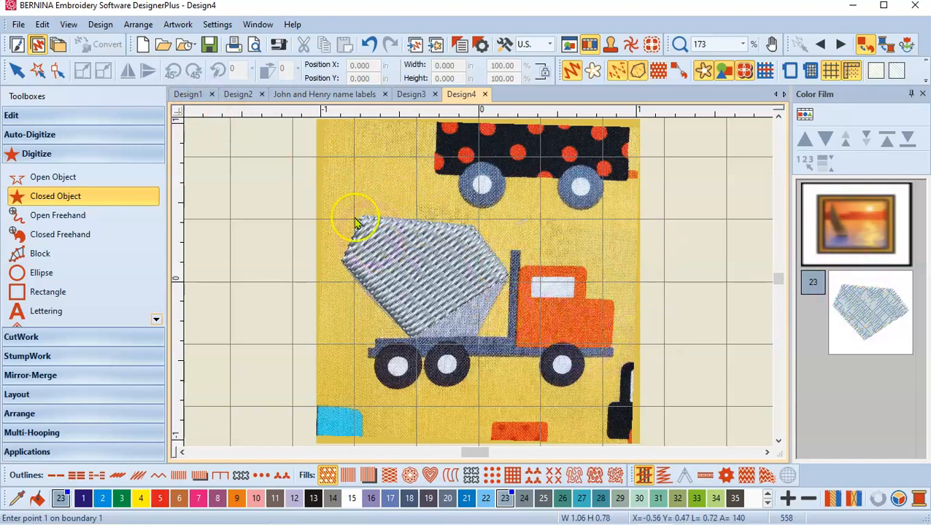
# Reshape the drum by placing the missing lower-right corner point where the drum meets the truck bed
pyautogui.click(63, 74)
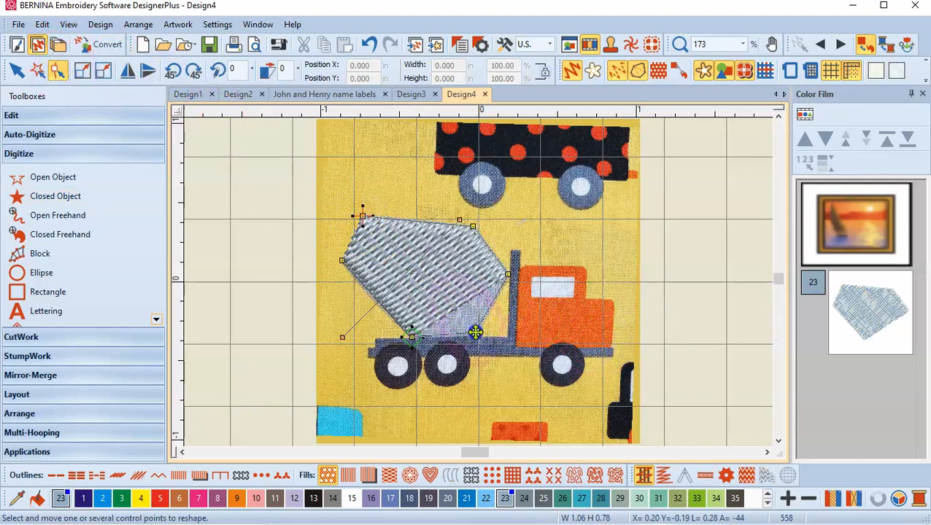
pyautogui.moveTo(477, 336); pyautogui.dragTo(476, 337)
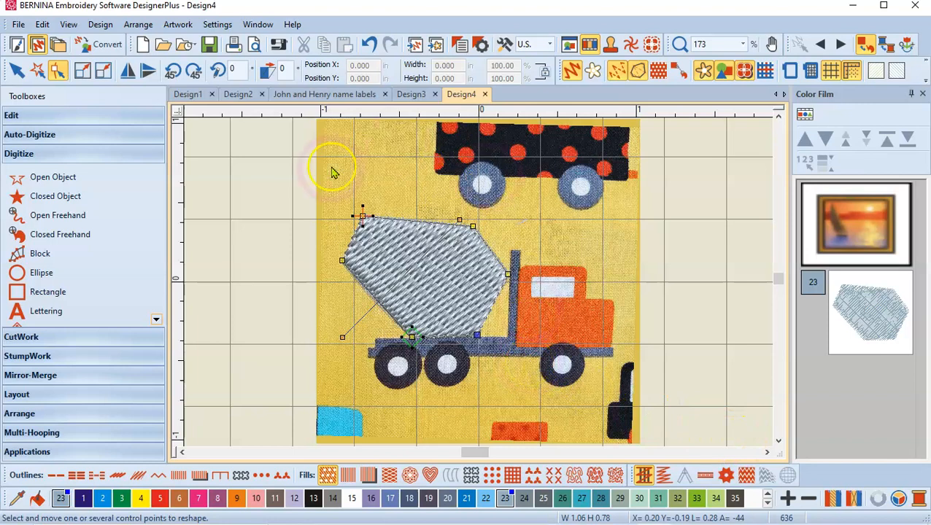
pyautogui.click(14, 70)
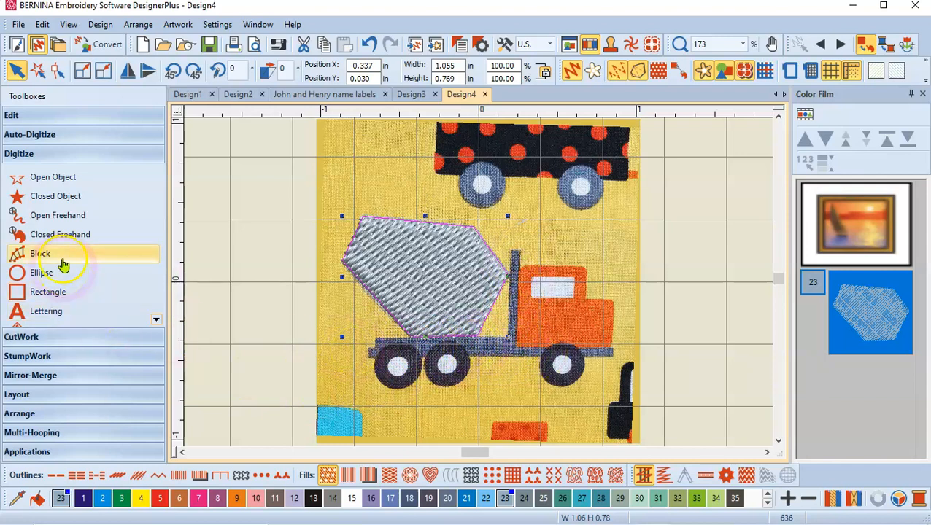
# Digitize the upright post behind the cab as a Block object in color 18, about 0.55 inch tall and 0.06 inch wide
pyautogui.click(27, 253)
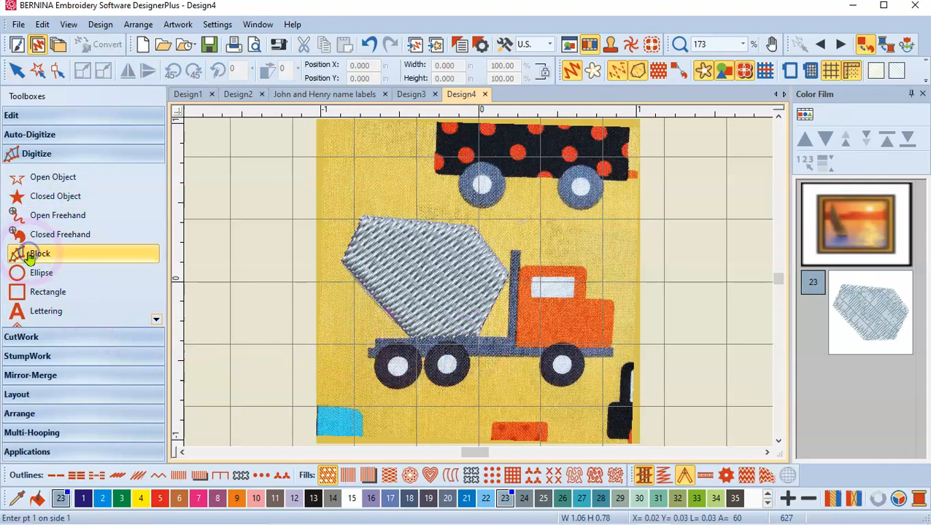
pyautogui.click(410, 499)
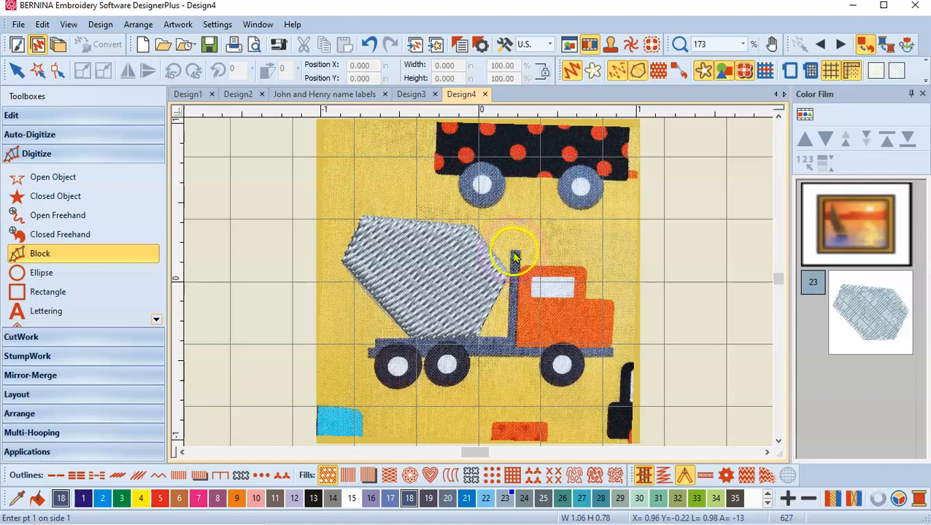
pyautogui.click(512, 250)
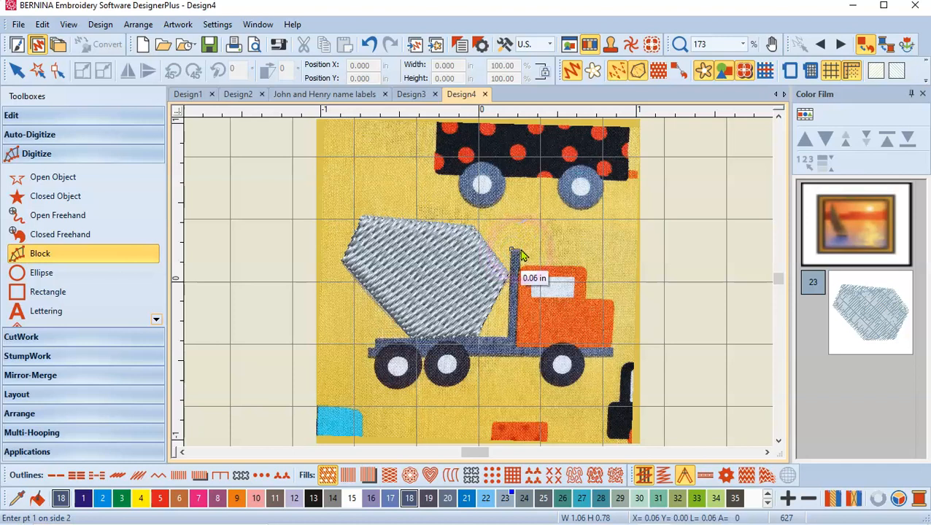
pyautogui.moveTo(519, 254); pyautogui.dragTo(514, 342)
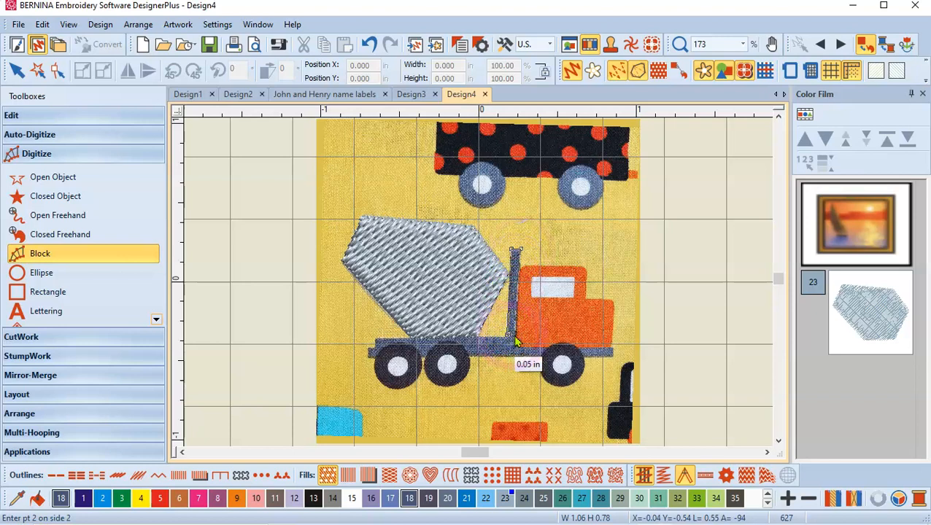
pyautogui.click(519, 342)
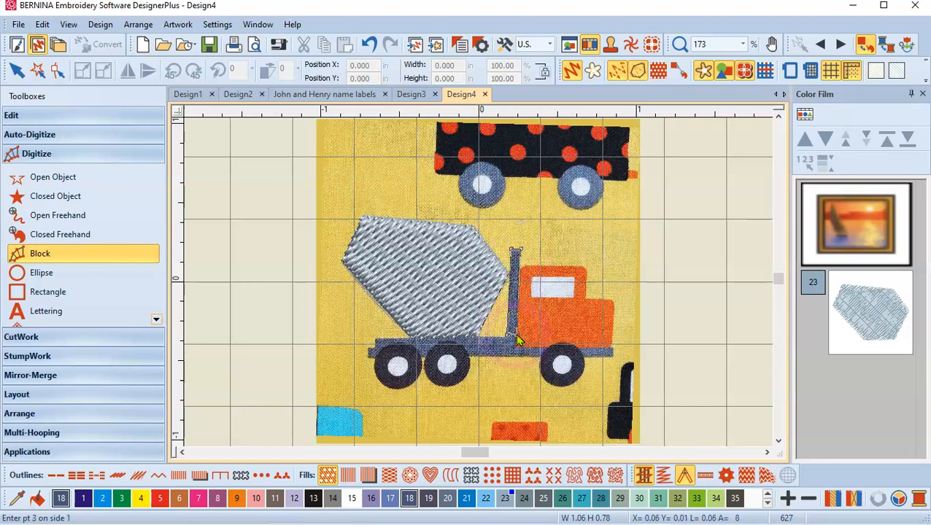
pyautogui.press('Return')
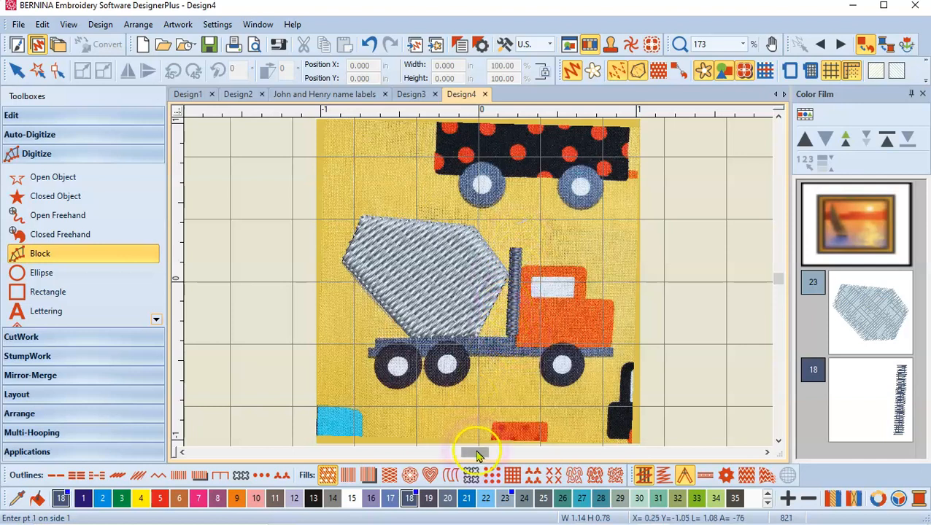
# Digitize the upper chassis bar under the drum as a Block object about 0.91 inch long and 0.06 inch wide
pyautogui.click(379, 342)
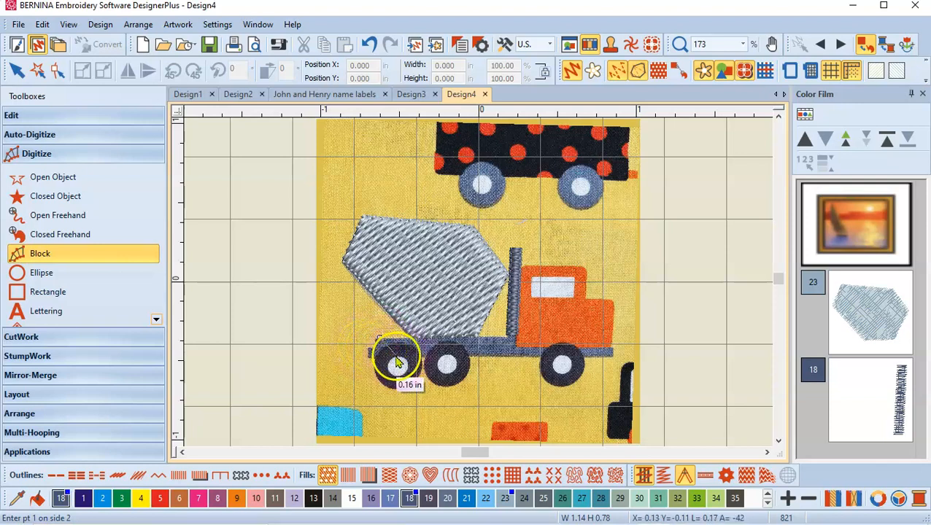
pyautogui.press('Escape')
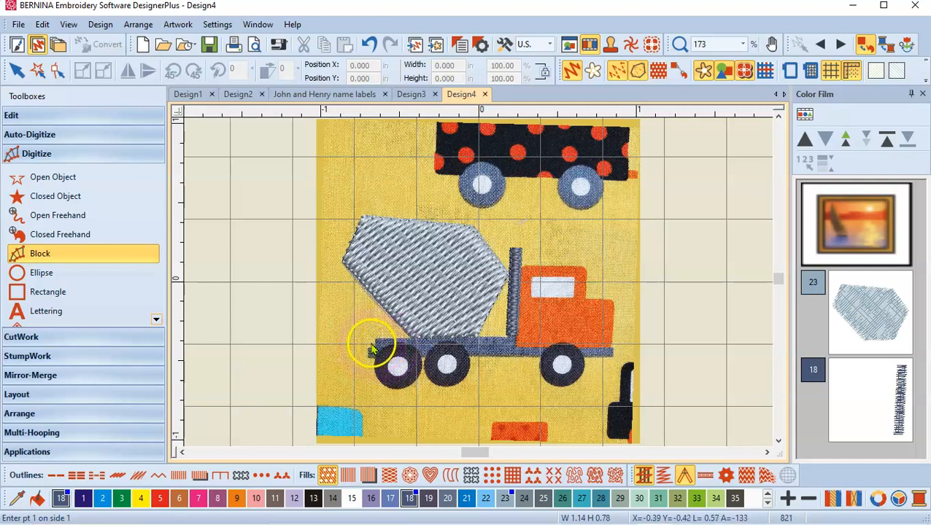
pyautogui.scroll(2, 377, 342)
pyautogui.scroll(1, 479, 289)
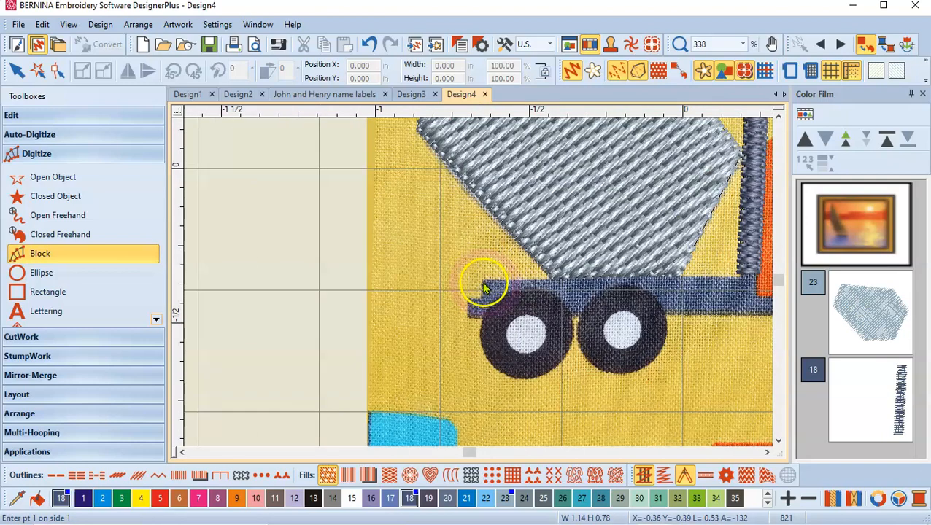
pyautogui.click(482, 280)
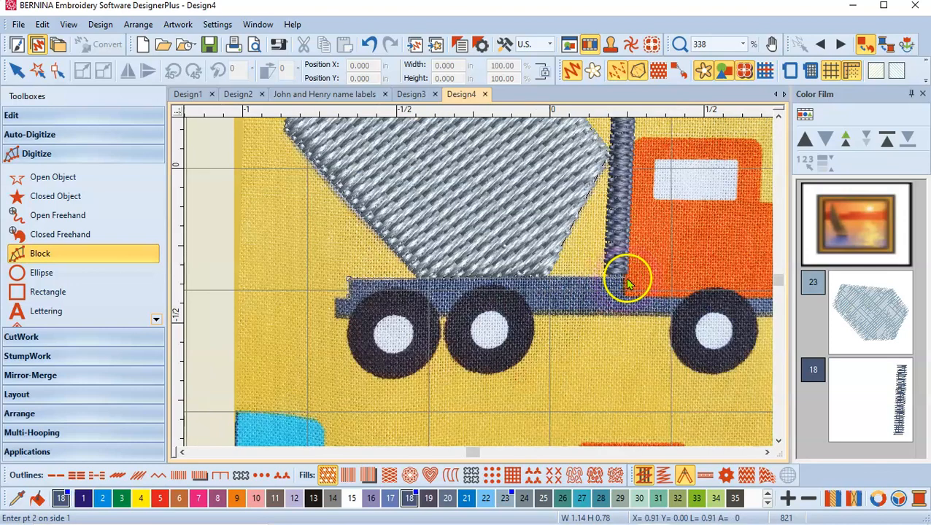
pyautogui.click(620, 276)
pyautogui.click(621, 278)
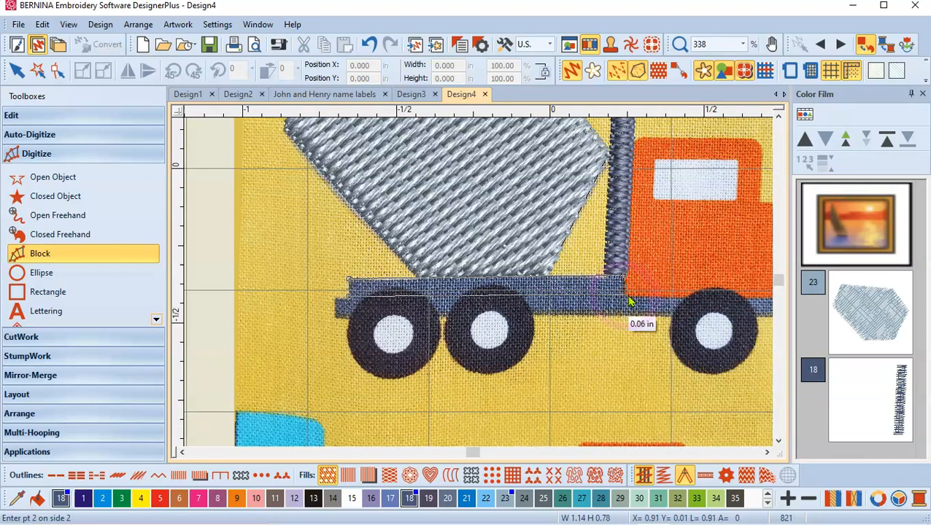
pyautogui.click(625, 302)
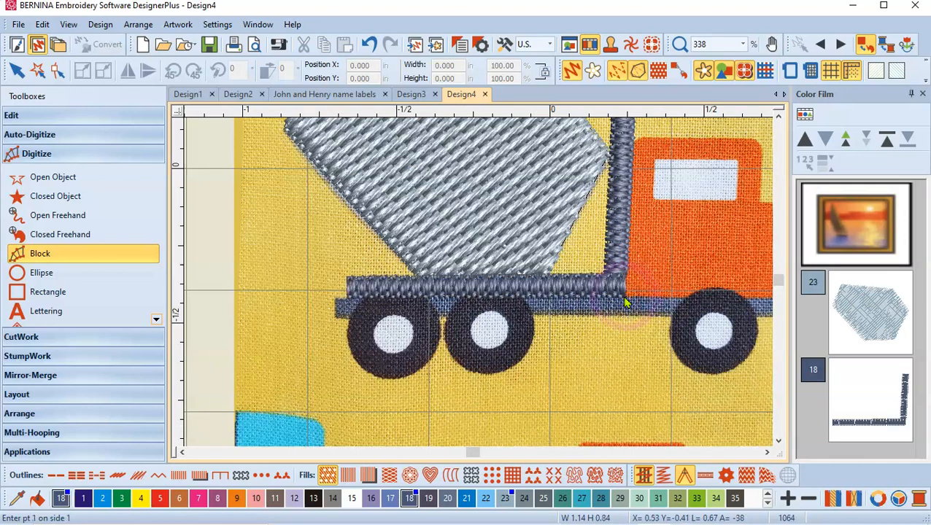
# Digitize the lower chassis bar along the truck's full length as a Block object about 1.56 inches long and 0.08 inch wide
pyautogui.click(337, 303)
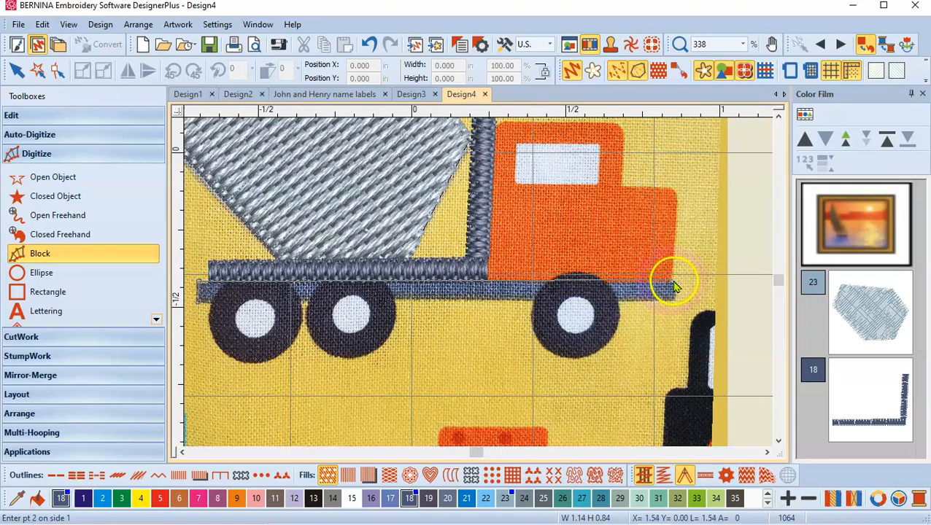
pyautogui.click(677, 285)
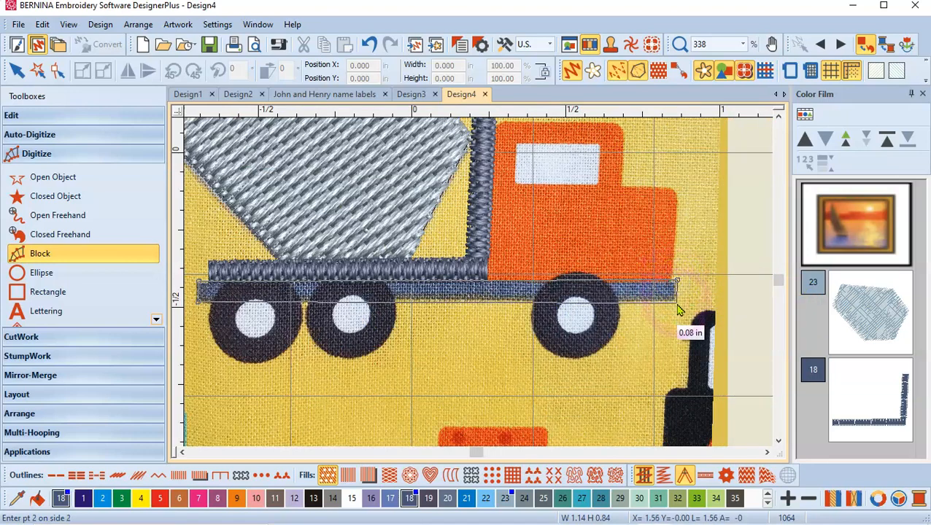
pyautogui.click(677, 305)
pyautogui.press('Return')
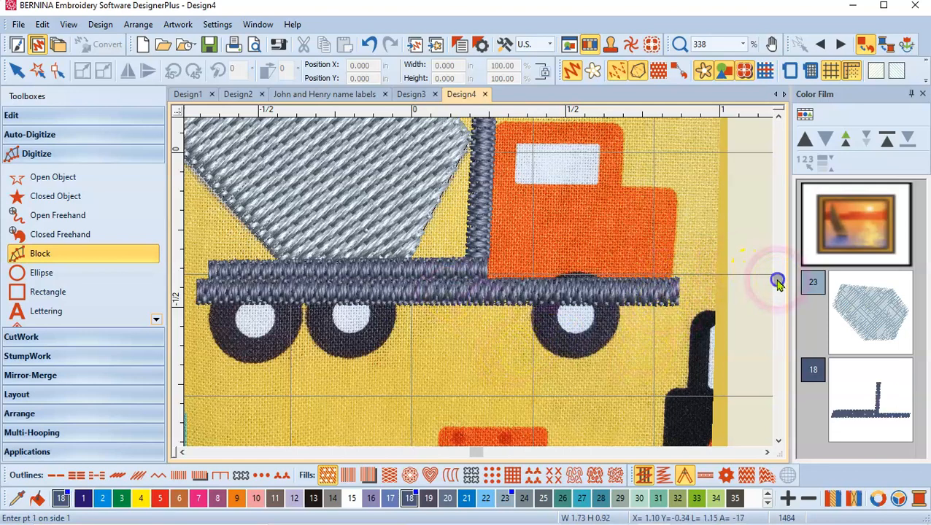
# Digitize the truck cab as a filled closed object in color 9, tracing its rounded corners and the step down to the hood
pyautogui.scroll(1, 776, 284)
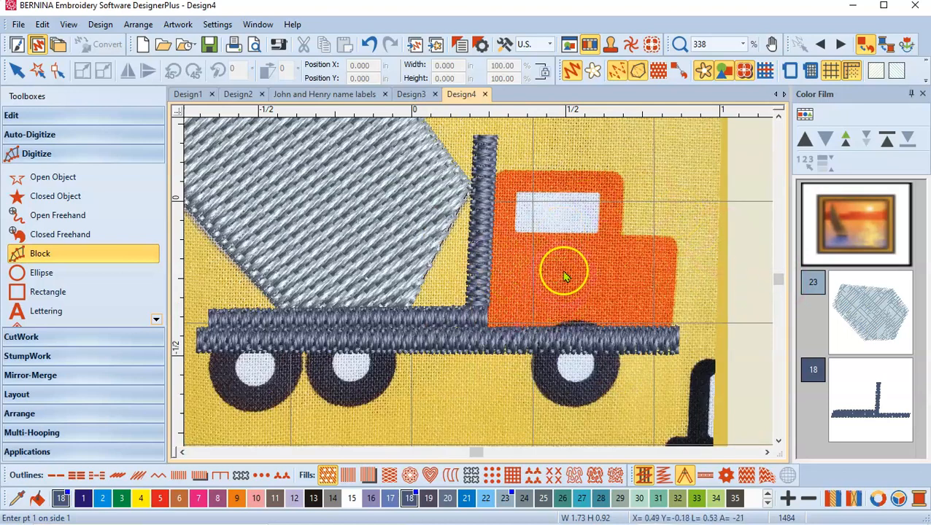
pyautogui.click(48, 202)
pyautogui.click(242, 502)
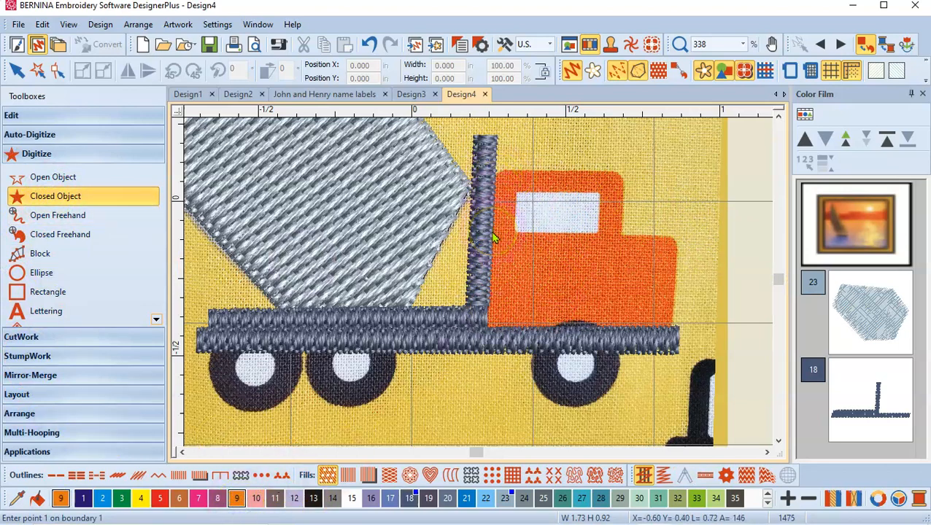
pyautogui.click(493, 184)
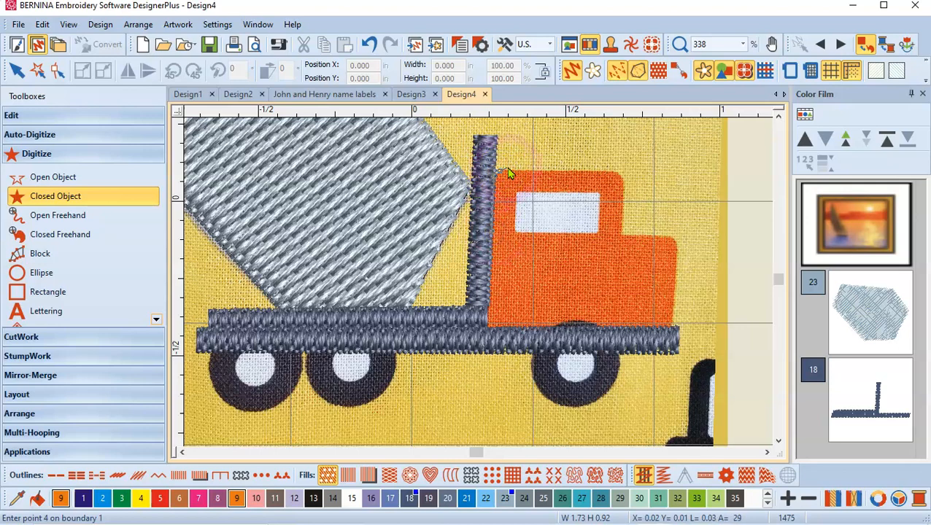
pyautogui.click(509, 172)
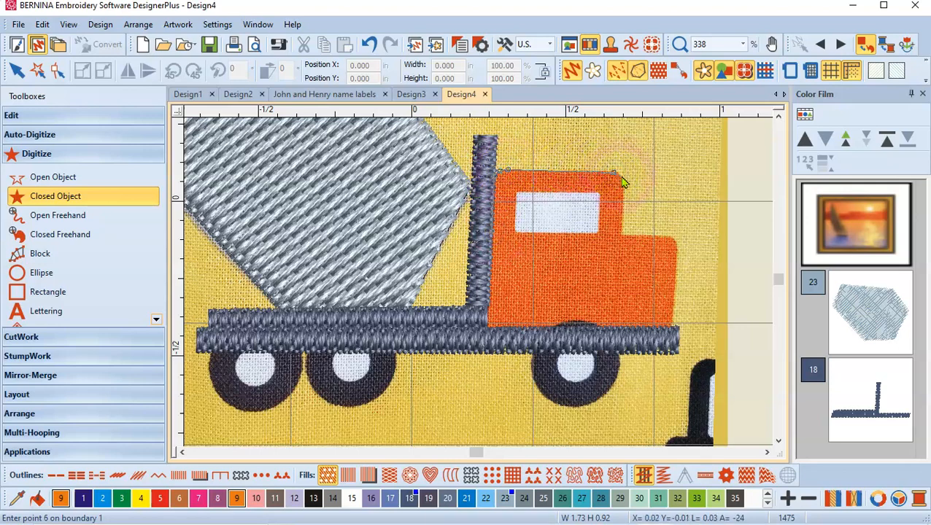
pyautogui.click(621, 236)
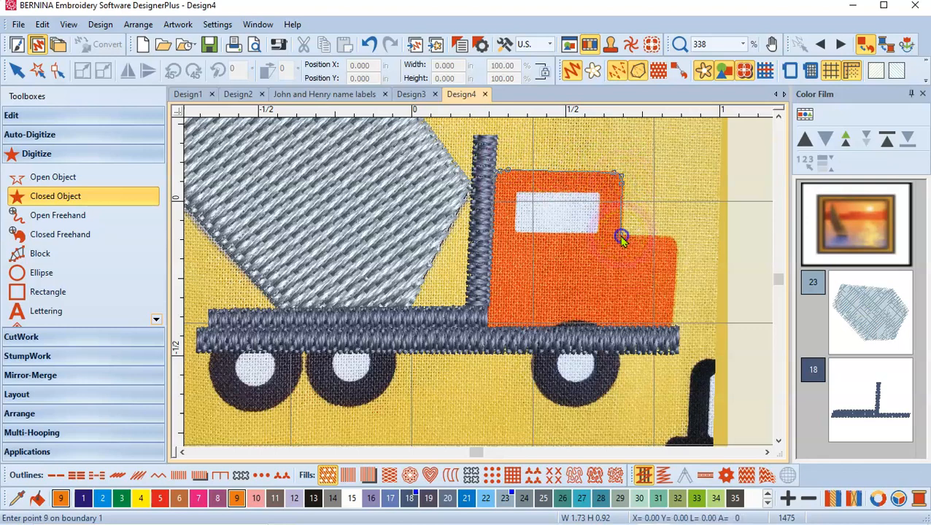
pyautogui.click(669, 239)
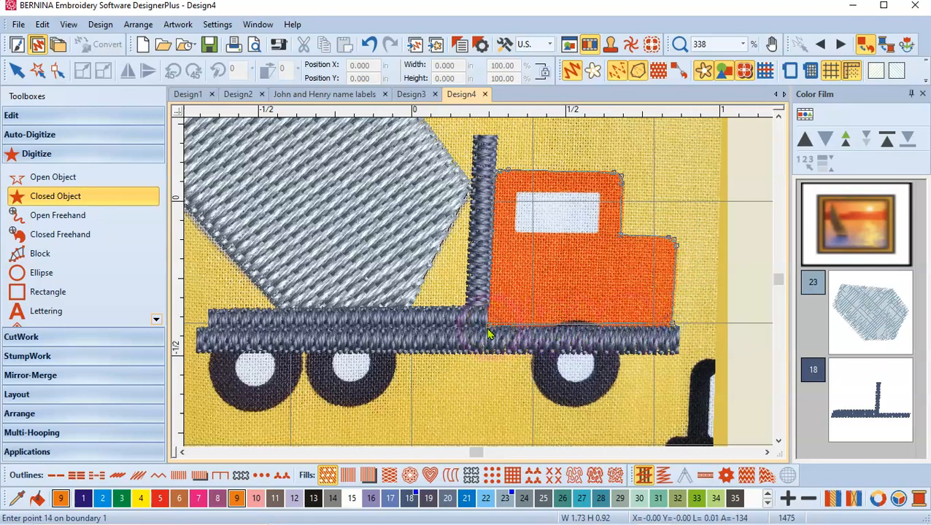
pyautogui.press('Return')
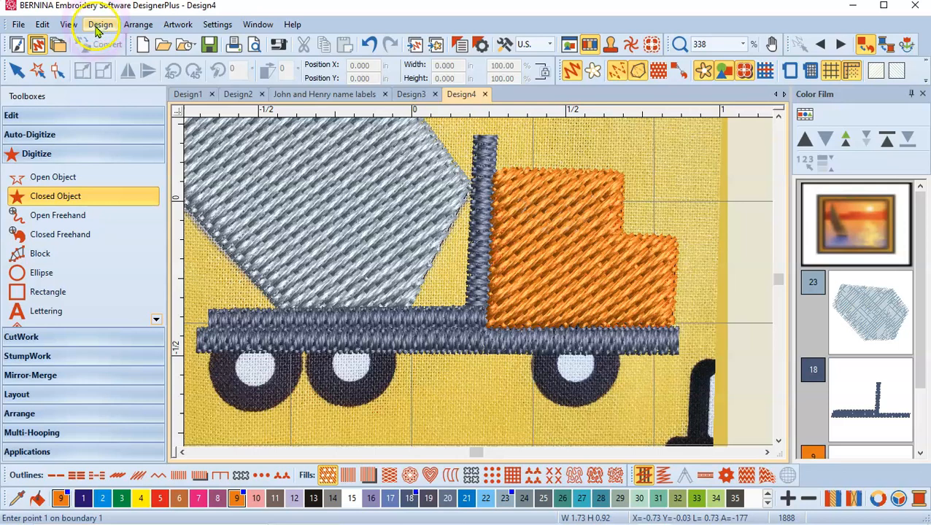
# Hide the stitching of colors 23, 18 and 9 to expose the truck artwork
pyautogui.click(67, 25)
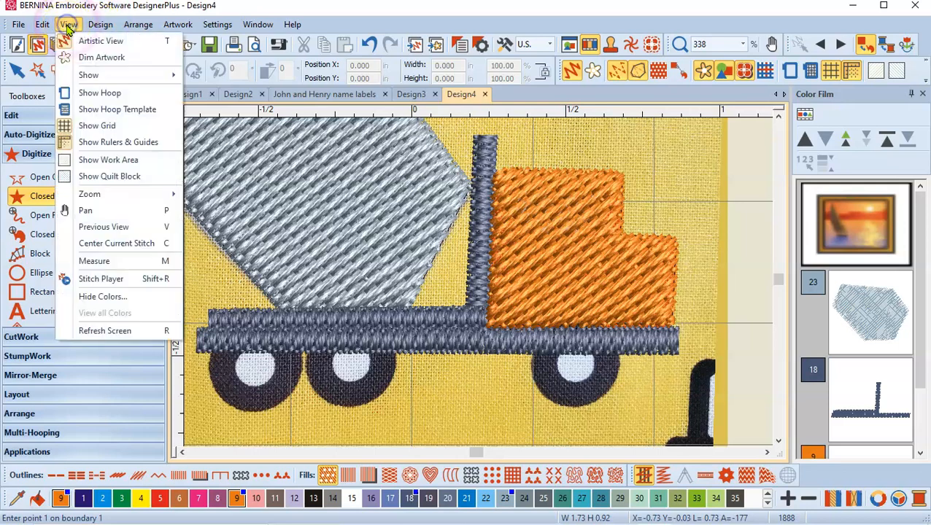
pyautogui.click(105, 297)
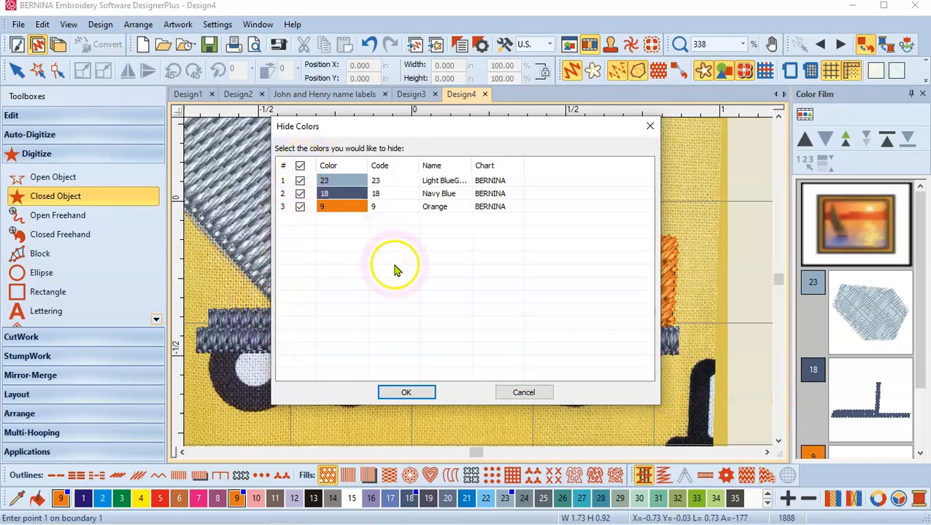
pyautogui.click(407, 393)
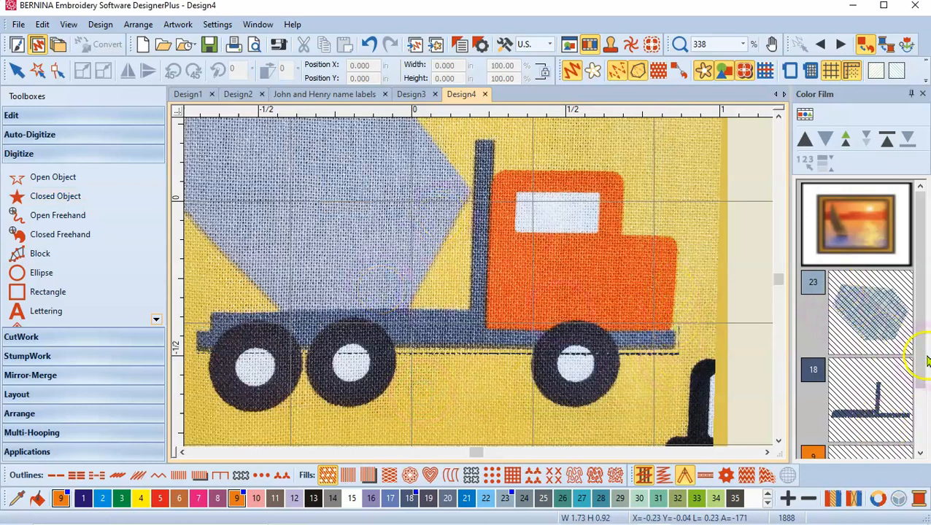
pyautogui.moveTo(919, 355); pyautogui.dragTo(926, 417)
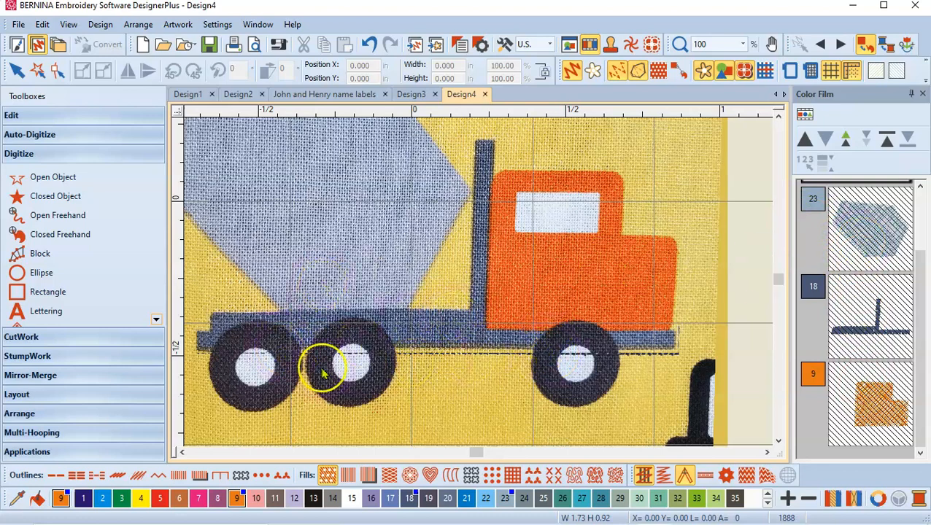
# Digitize the rear wheel's tire as a filled circle in color 13, about 0.3 inch in diameter
pyautogui.click(37, 276)
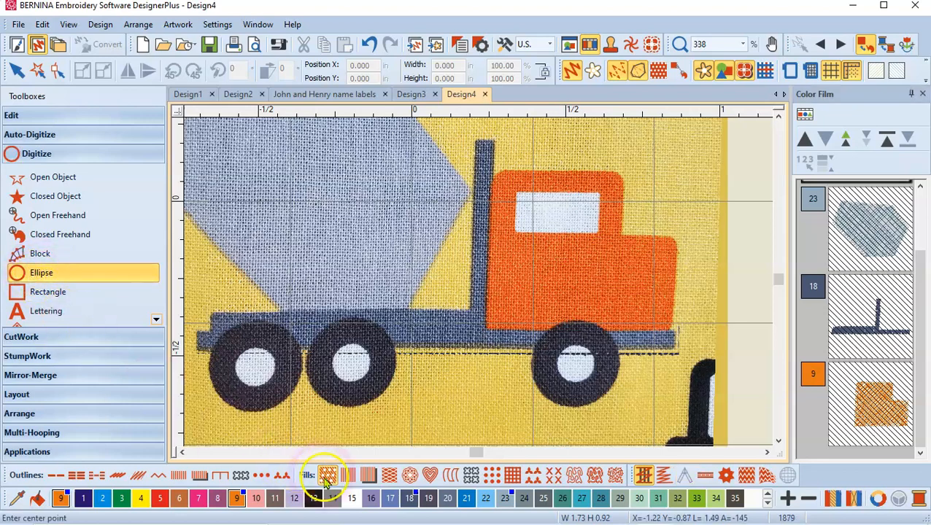
pyautogui.click(314, 499)
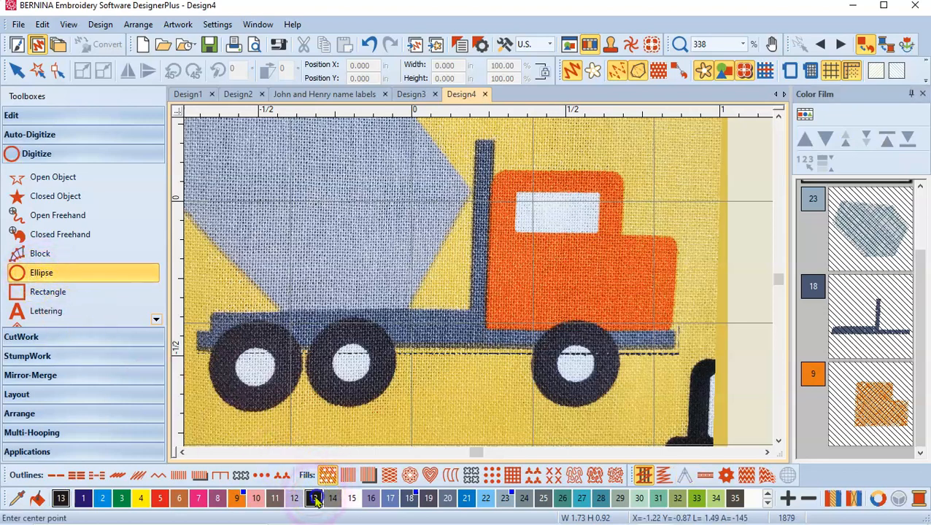
pyautogui.click(256, 371)
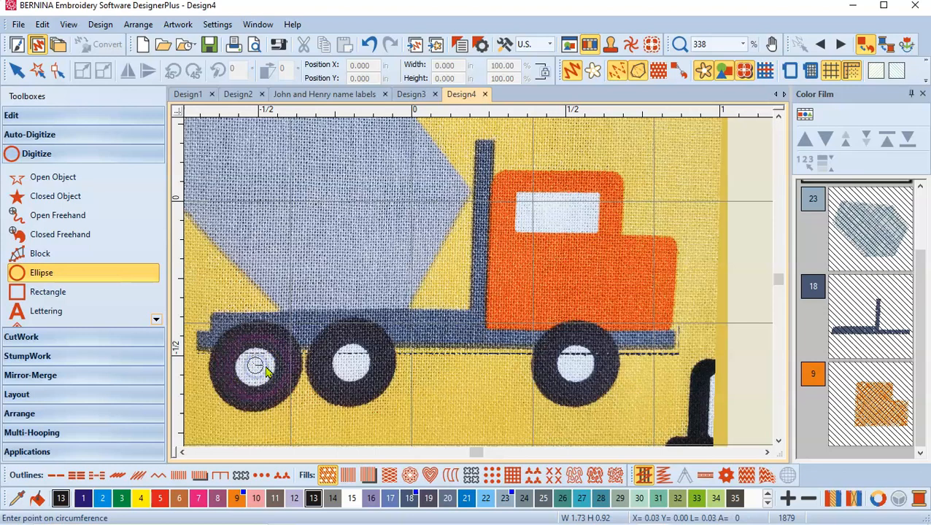
pyautogui.click(302, 372)
pyautogui.press('Return')
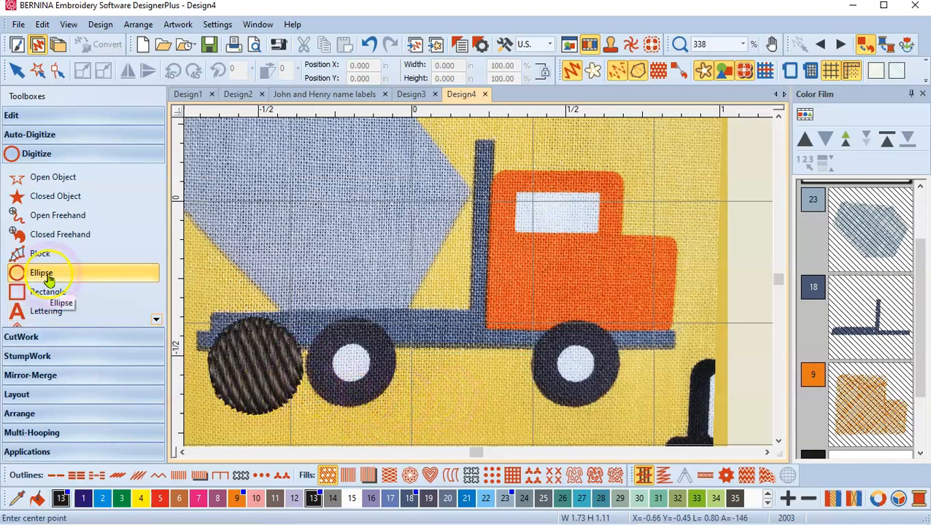
# Digitize a wheel hub as a filled circle in color 15 over the middle wheel, about 0.135 inch in diameter
pyautogui.click(353, 502)
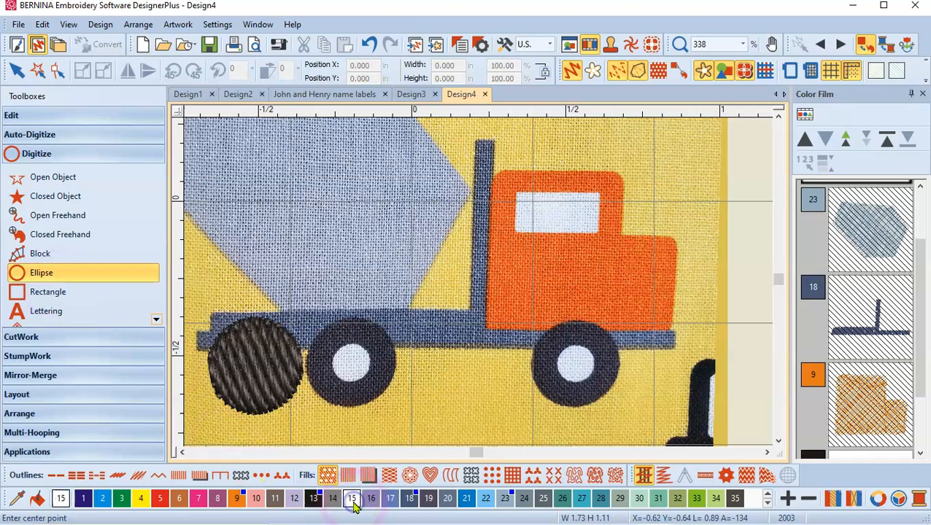
pyautogui.click(350, 364)
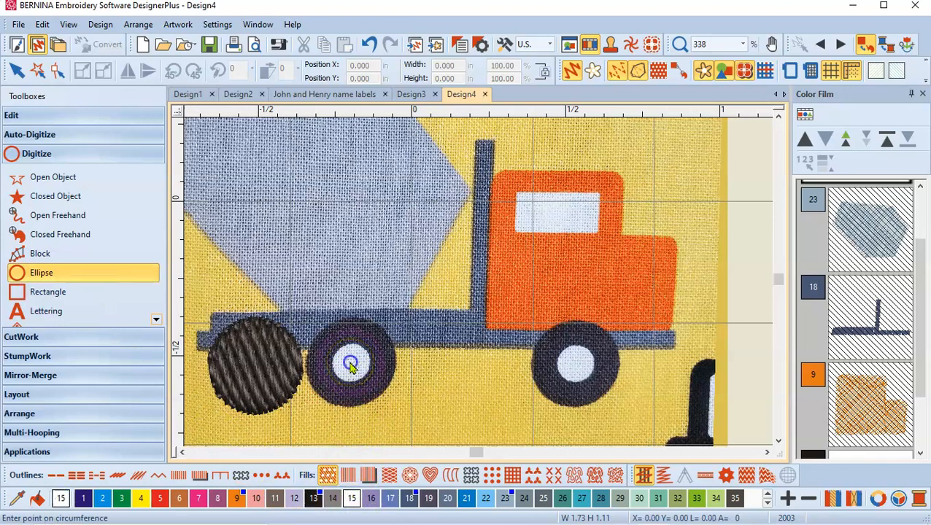
pyautogui.click(370, 369)
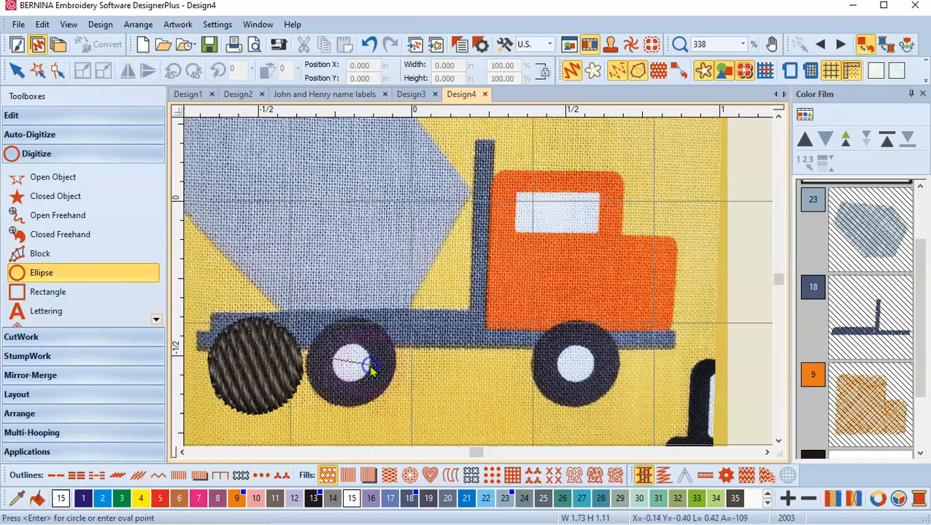
pyautogui.press('Return')
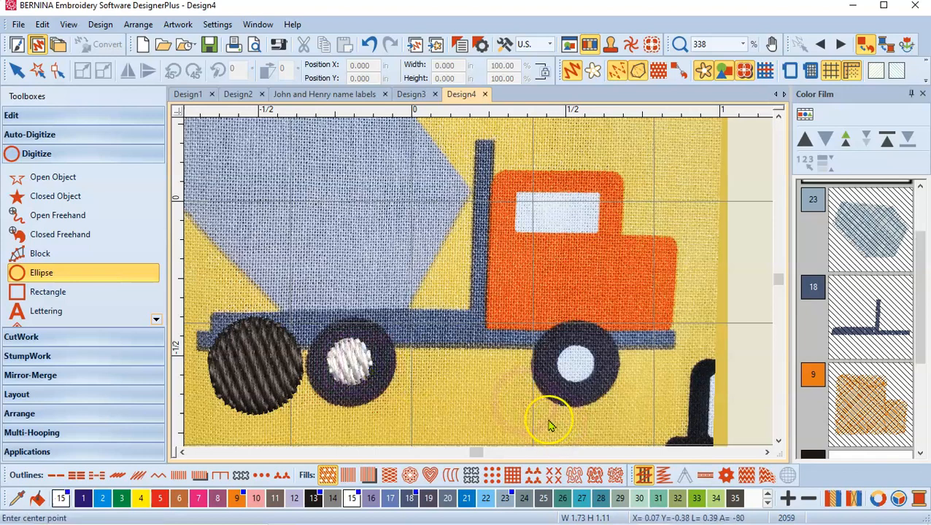
# Move the white hub onto the center of the rear wheel and remove the overlaps beneath it
pyautogui.click(16, 70)
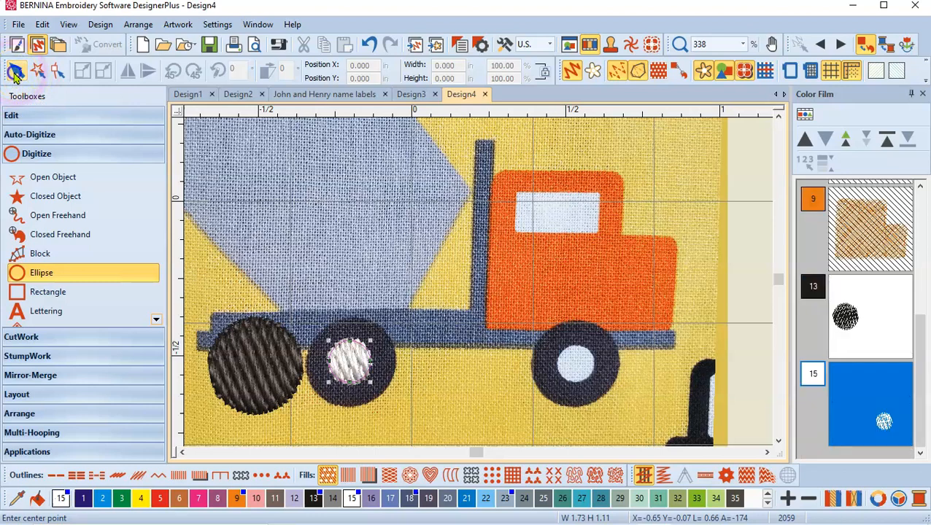
pyautogui.moveTo(347, 372); pyautogui.dragTo(255, 372)
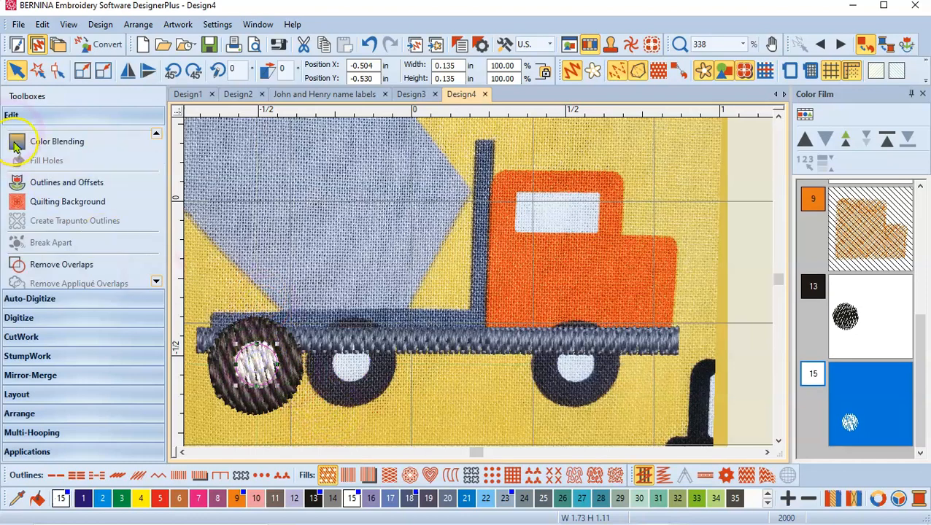
pyautogui.click(33, 265)
# Select the rear wheel's black tire and white hub together and group them
pyautogui.click(256, 373)
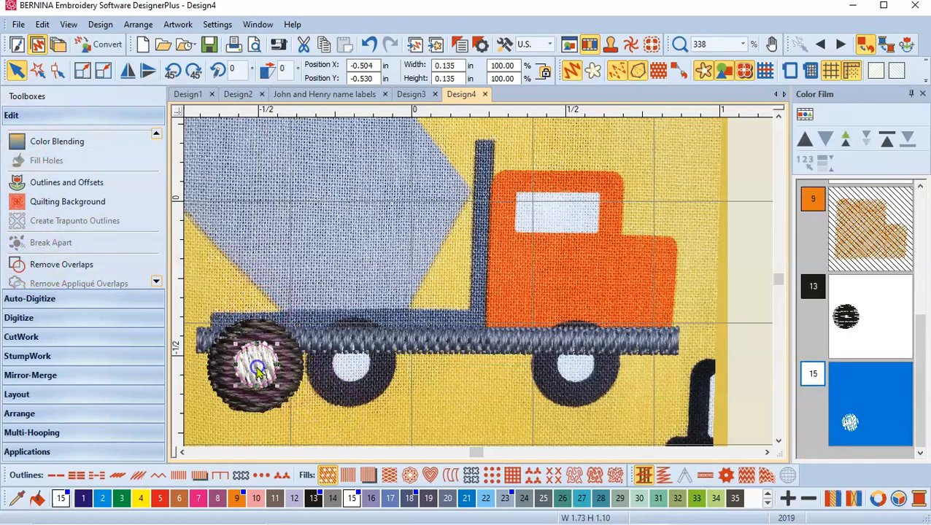
pyautogui.keyDown('ctrl'); pyautogui.click(291, 352); pyautogui.keyUp('ctrl')
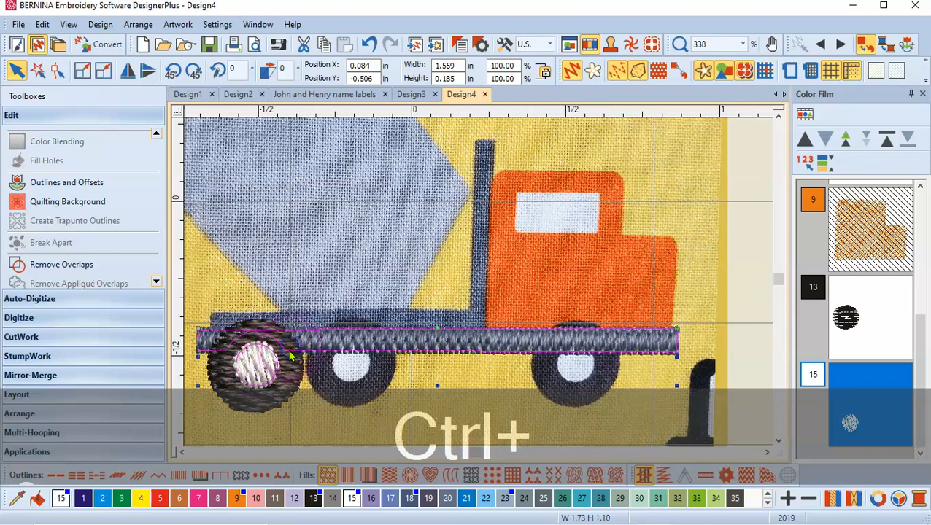
pyautogui.click(441, 375)
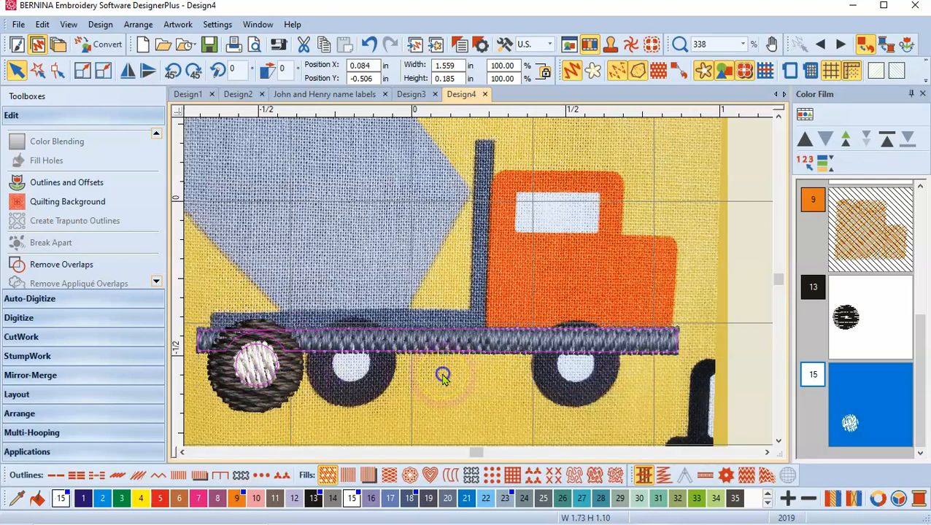
pyautogui.click(246, 414)
pyautogui.click(282, 399)
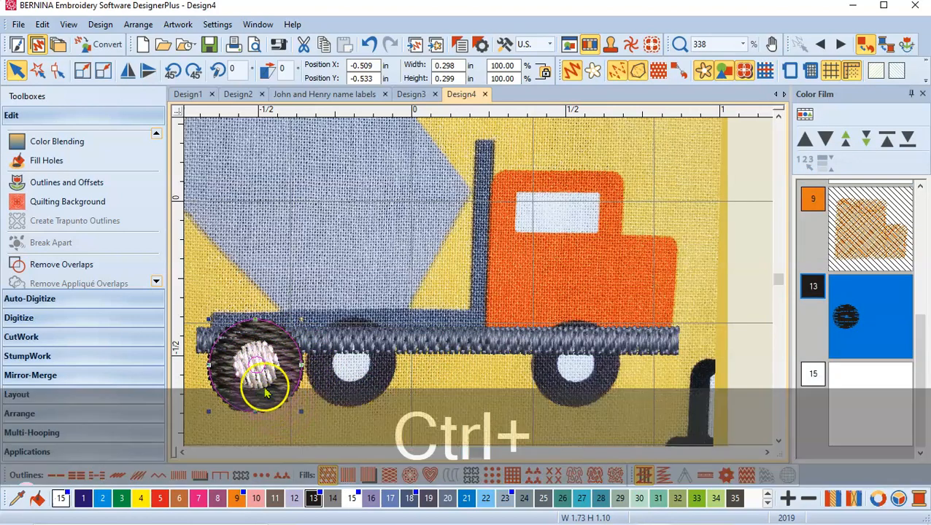
pyautogui.keyDown('ctrl'); pyautogui.click(265, 391); pyautogui.keyUp('ctrl')
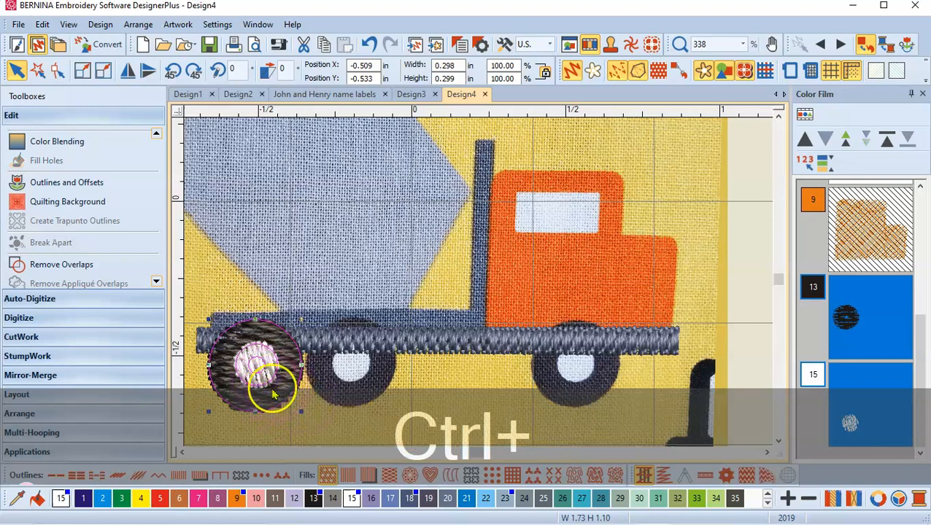
pyautogui.rightClick(266, 373)
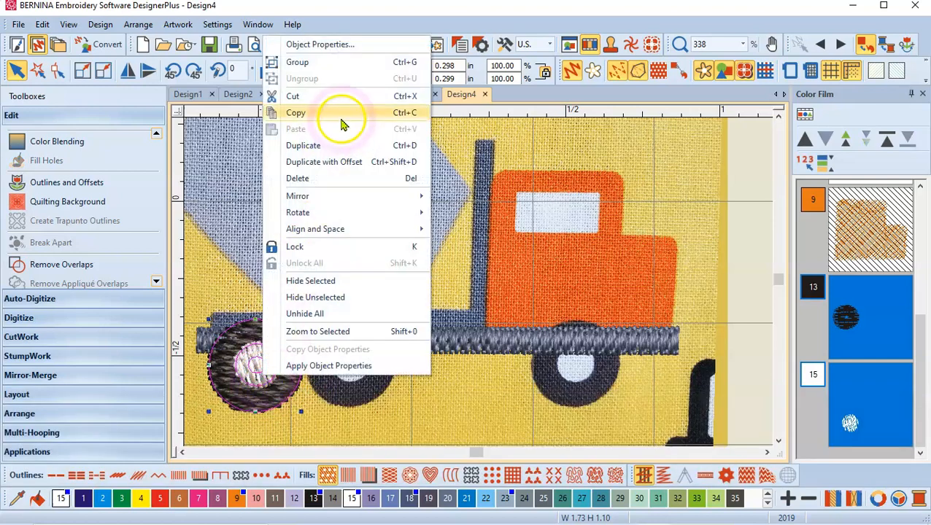
pyautogui.click(315, 63)
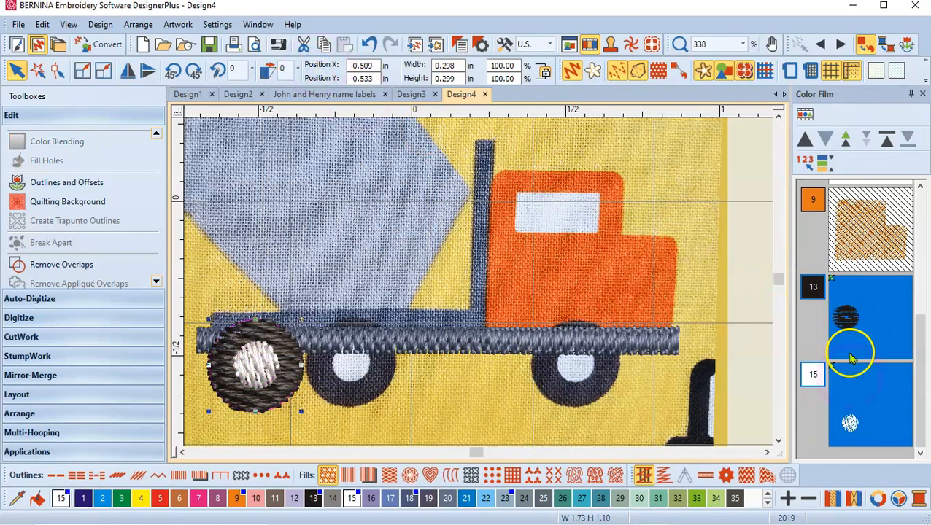
# Place copies of the grouped rear wheel over the middle and front wheels of the artwork
pyautogui.click(471, 427)
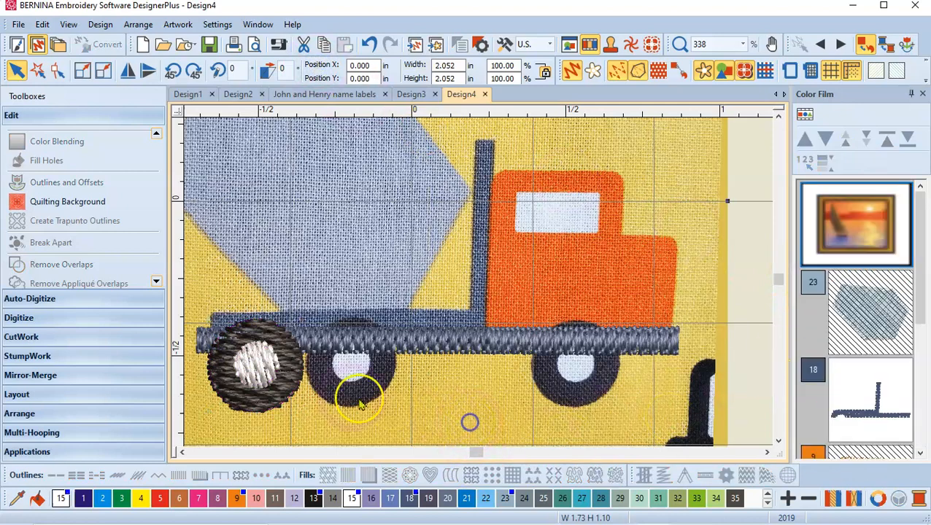
pyautogui.click(253, 369)
pyautogui.moveTo(253, 367); pyautogui.dragTo(578, 369)
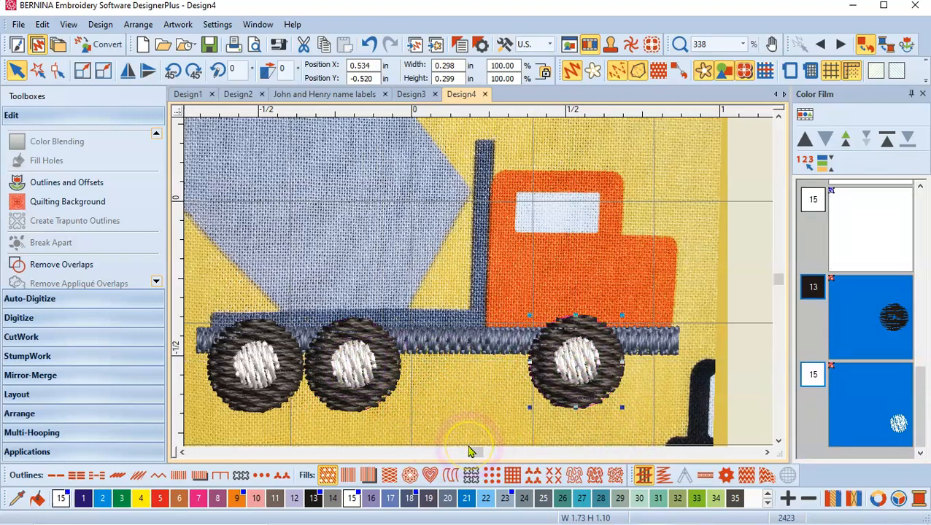
# Digitize the cab window as a filled rectangle in color 15, about 0.27 inch wide and 0.14 inch tall
pyautogui.click(10, 321)
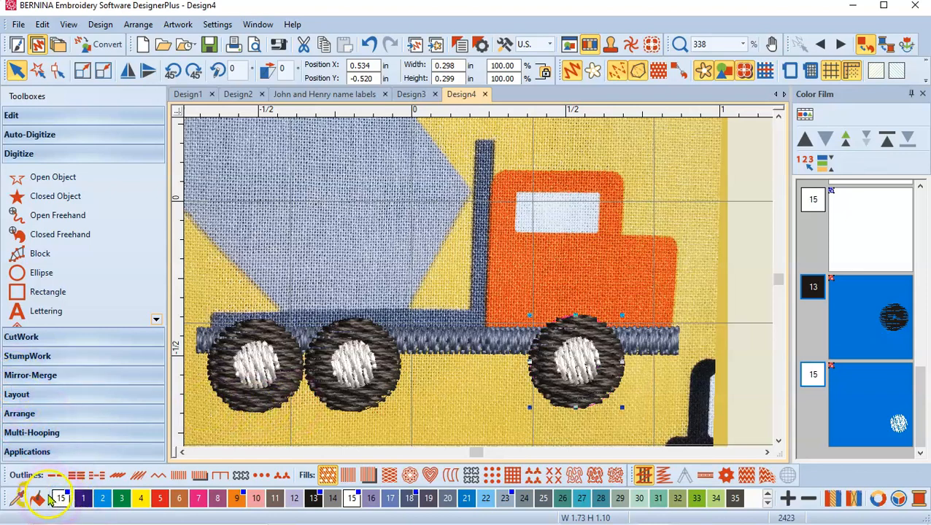
pyautogui.click(46, 204)
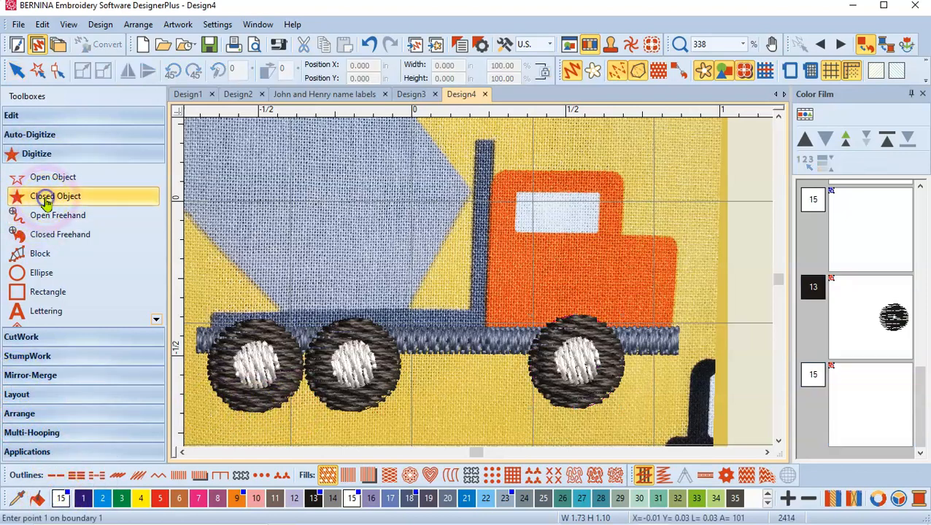
pyautogui.click(38, 295)
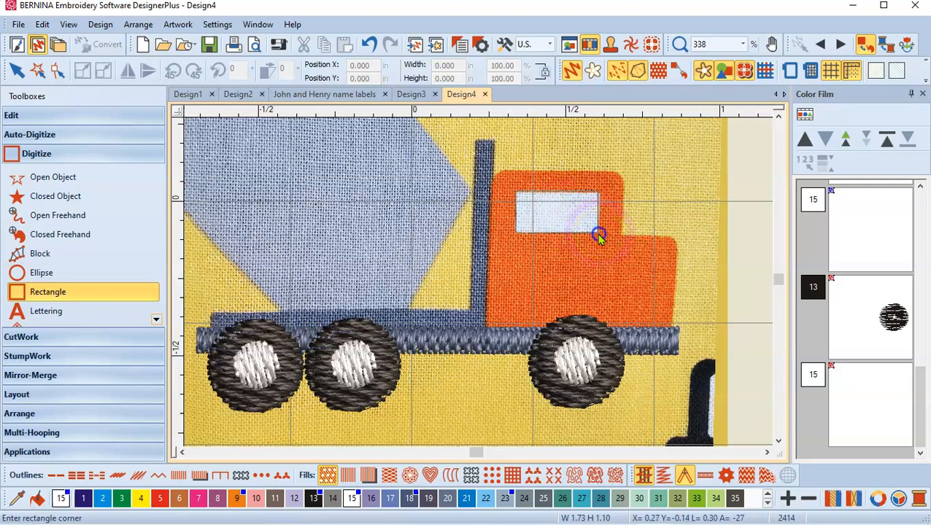
pyautogui.click(598, 236)
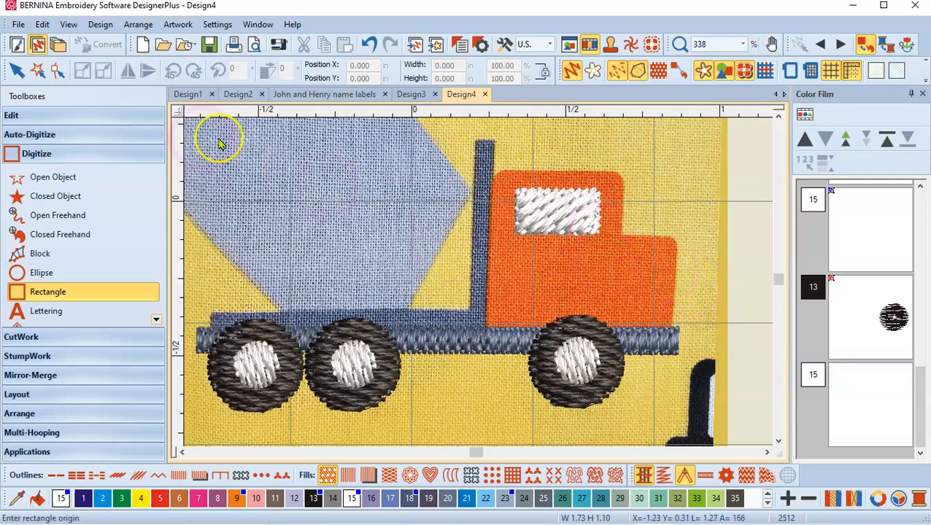
# Select the cab window rectangle and recolor it to color 4
pyautogui.click(918, 393)
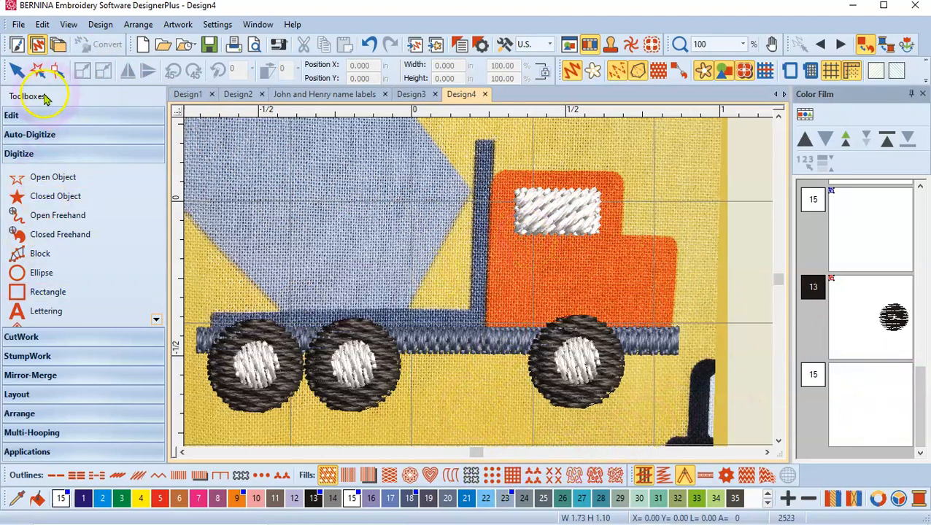
pyautogui.click(18, 69)
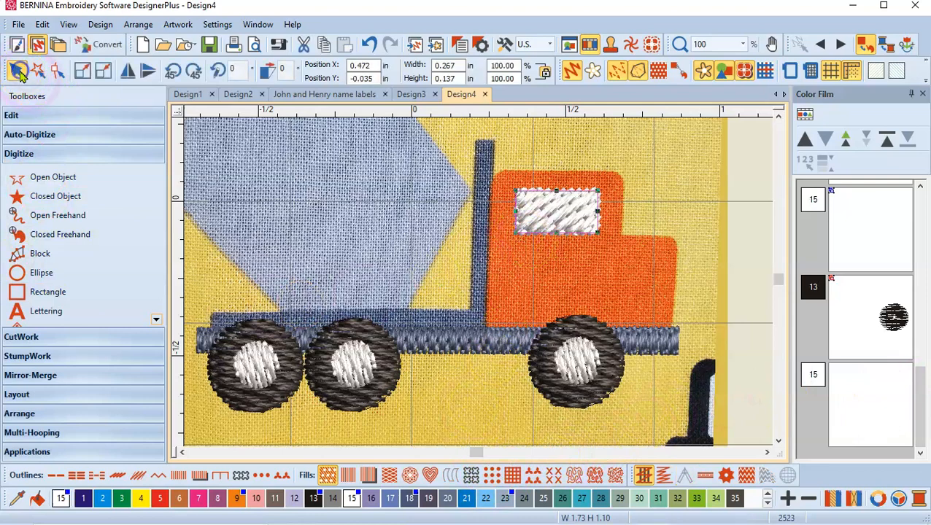
pyautogui.click(142, 502)
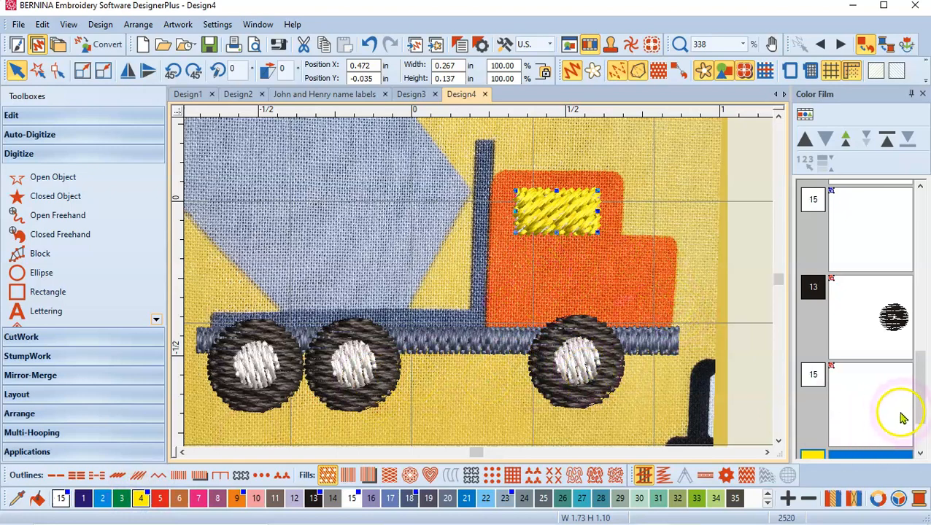
pyautogui.scroll(-1, 925, 400)
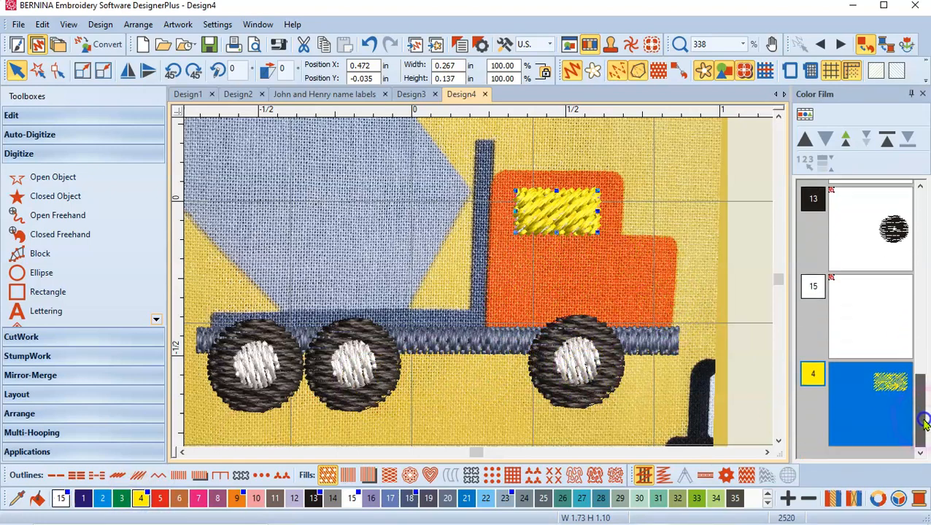
# Remove the overlapping stitches beneath the cab window
pyautogui.click(817, 407)
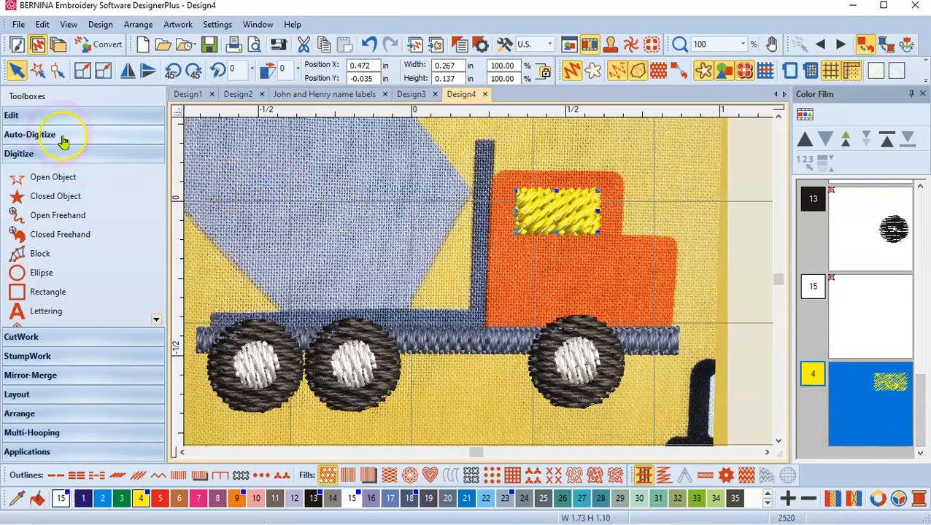
pyautogui.click(10, 118)
pyautogui.click(53, 269)
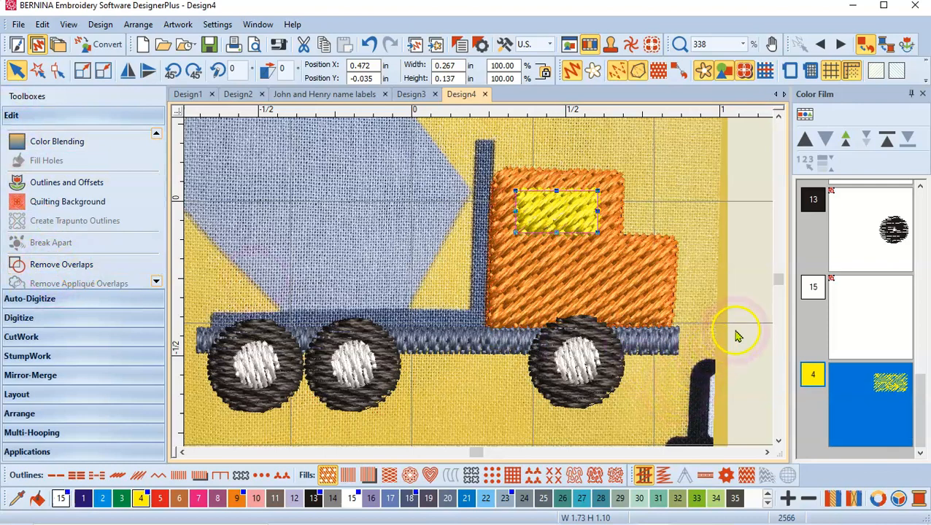
# Select all three wheel groups together and remove the overlapping stitches beneath them
pyautogui.moveTo(920, 395); pyautogui.dragTo(924, 351)
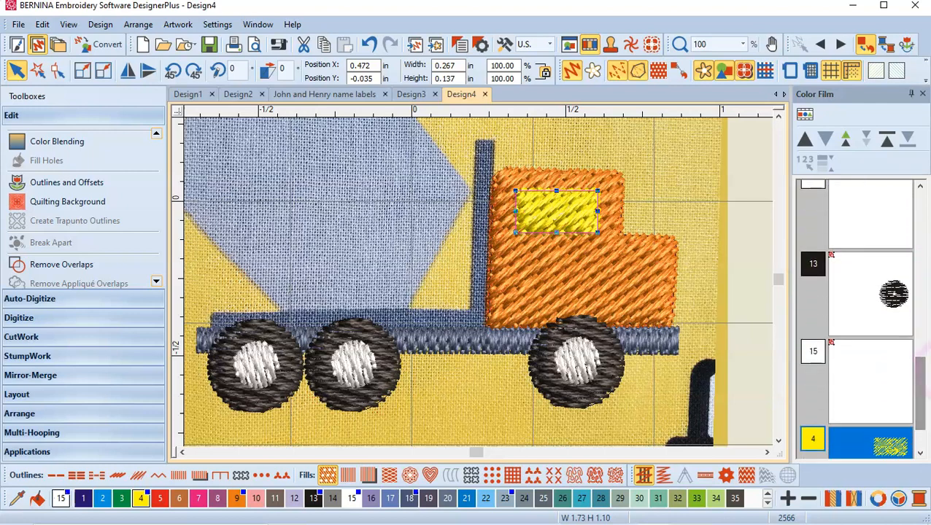
pyautogui.click(859, 386)
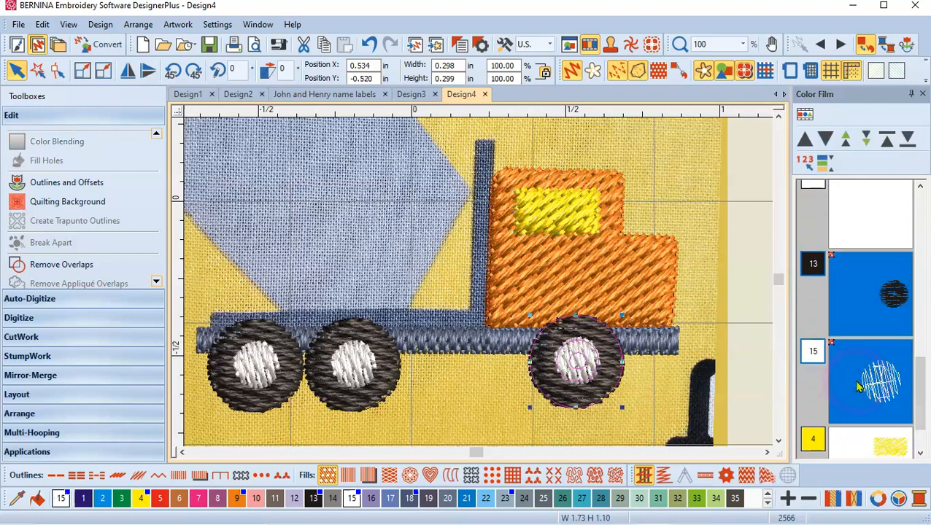
pyautogui.keyDown('ctrl'); pyautogui.click(394, 376); pyautogui.keyUp('ctrl')
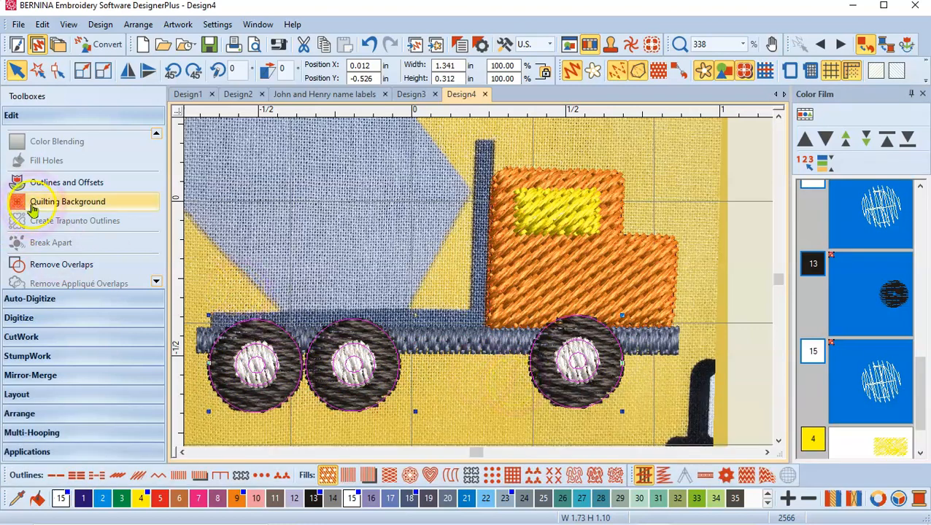
pyautogui.click(44, 265)
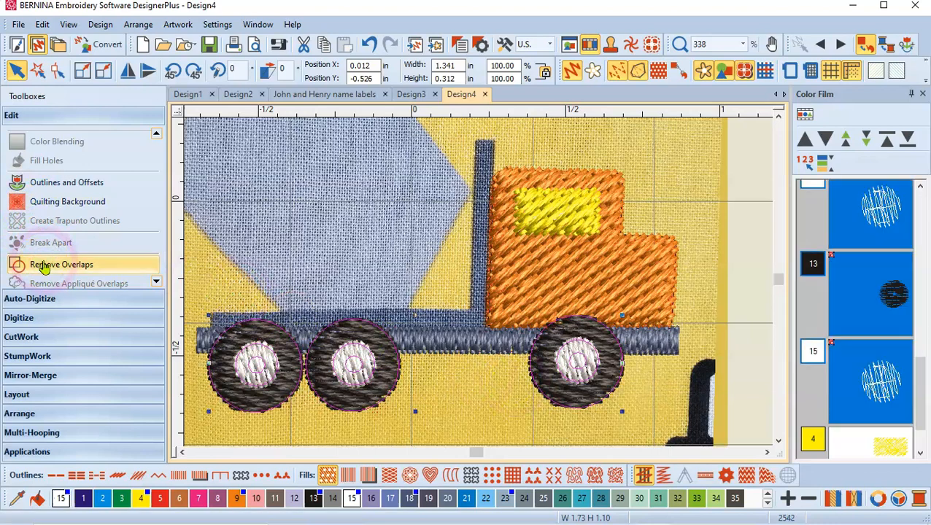
# Unhide every thread color of the design, including the light blue-gray mixer drum
pyautogui.moveTo(919, 395); pyautogui.dragTo(923, 249)
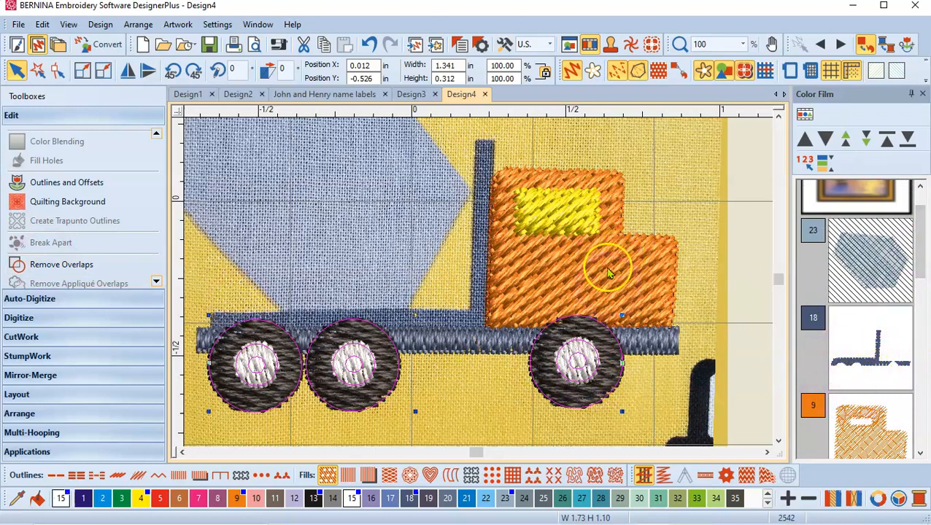
pyautogui.click(69, 25)
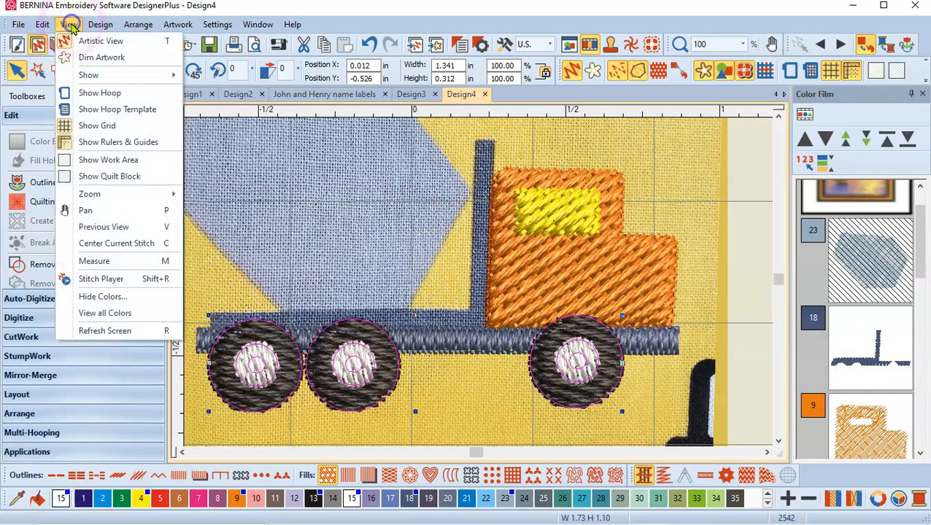
pyautogui.click(110, 297)
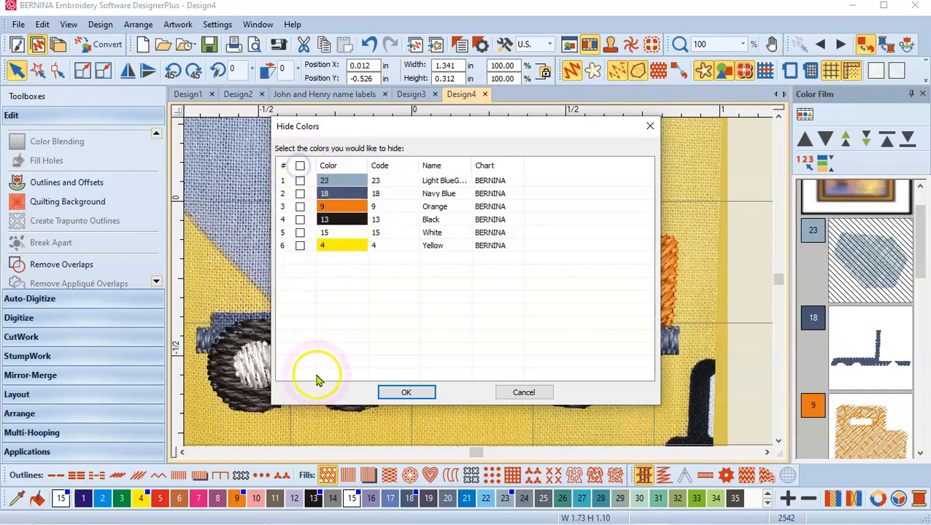
pyautogui.click(409, 392)
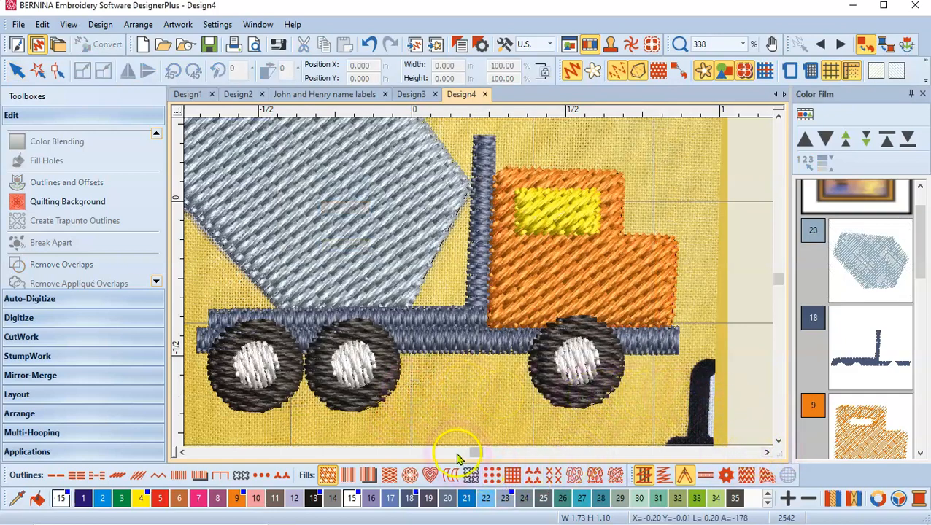
# Add the lettering "F" in color 15 over the cement mixer's drum
pyautogui.moveTo(475, 454); pyautogui.dragTo(474, 452)
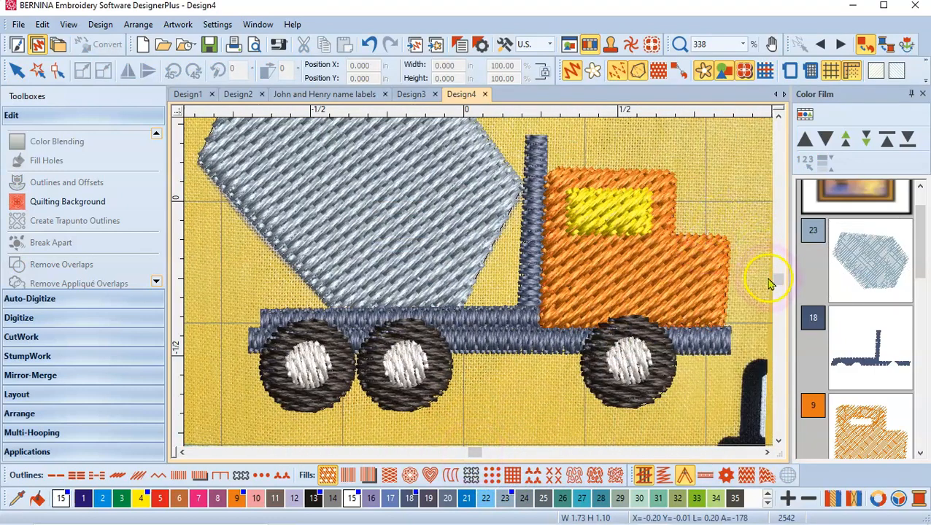
pyautogui.moveTo(779, 281); pyautogui.dragTo(781, 283)
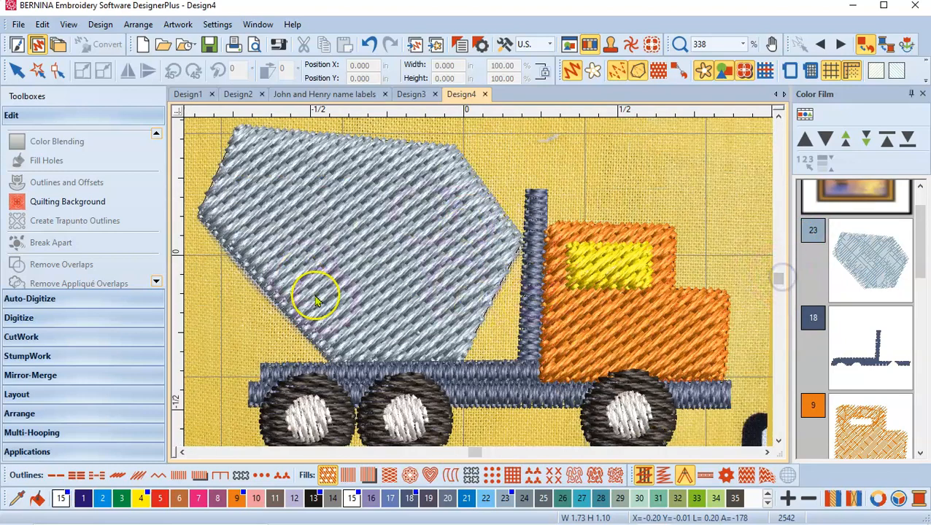
pyautogui.click(31, 318)
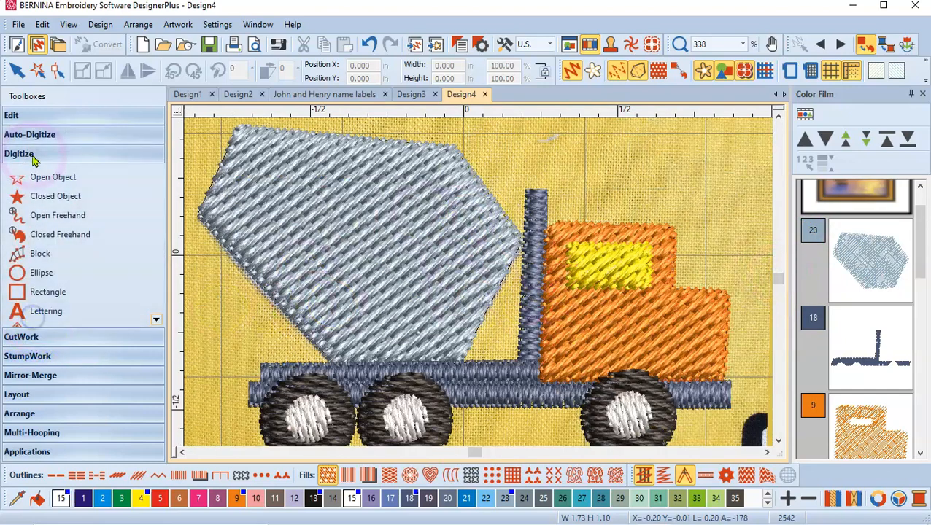
pyautogui.click(42, 317)
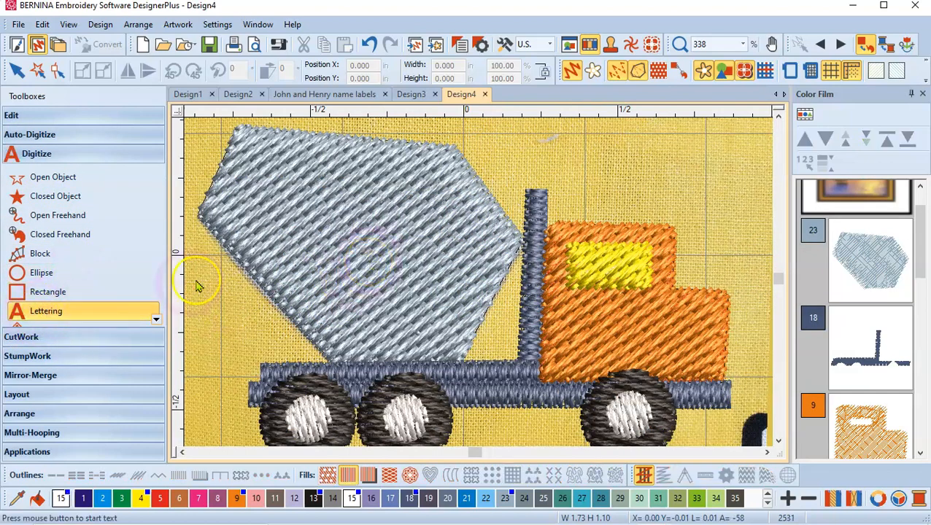
pyautogui.click(362, 257)
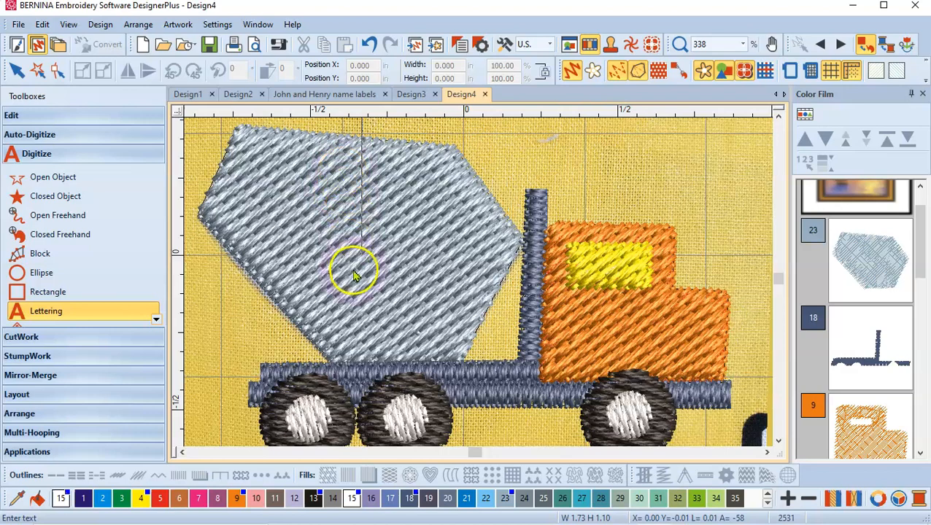
pyautogui.write('F')
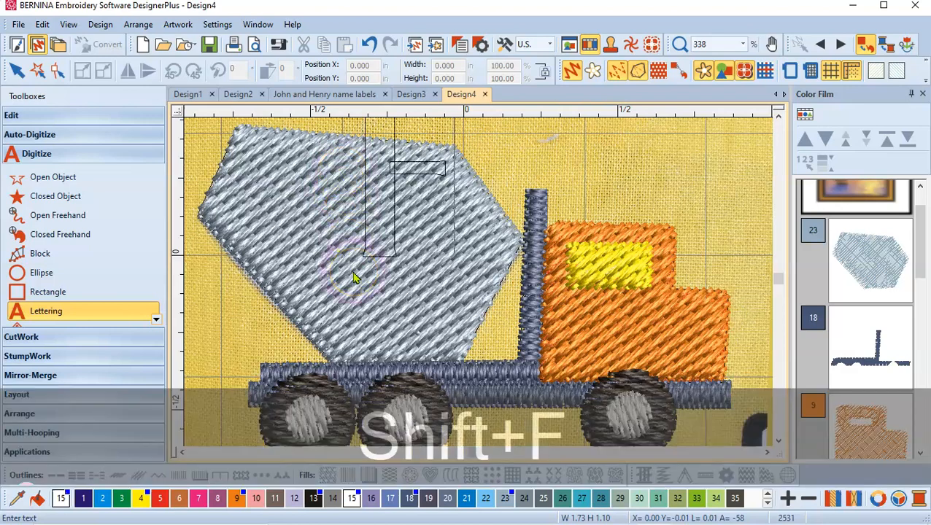
pyautogui.press('Return')
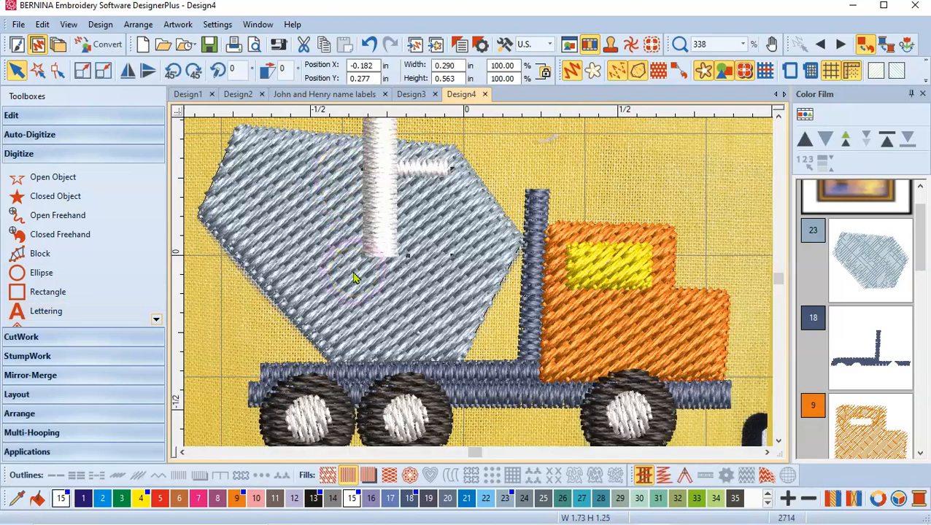
# Change the font of the letter F on the drum to Microgramma
pyautogui.click(779, 115)
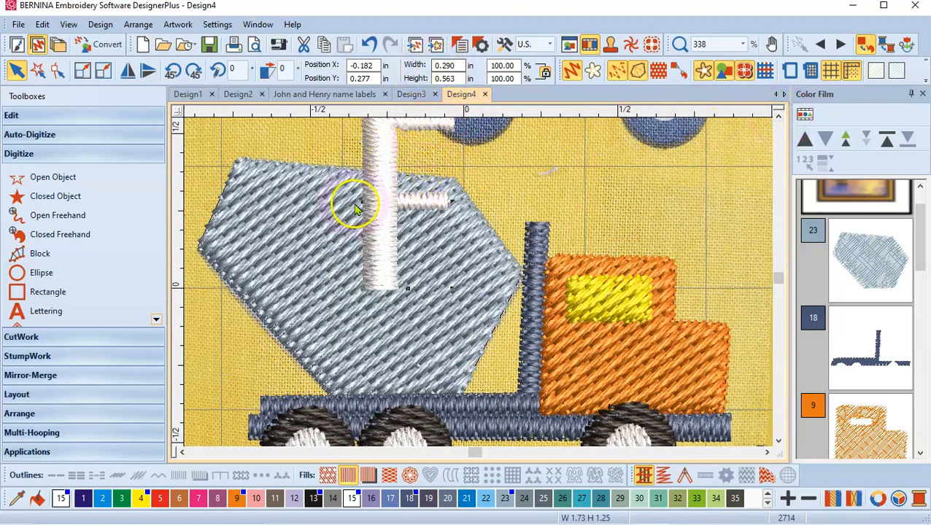
pyautogui.doubleClick(378, 190)
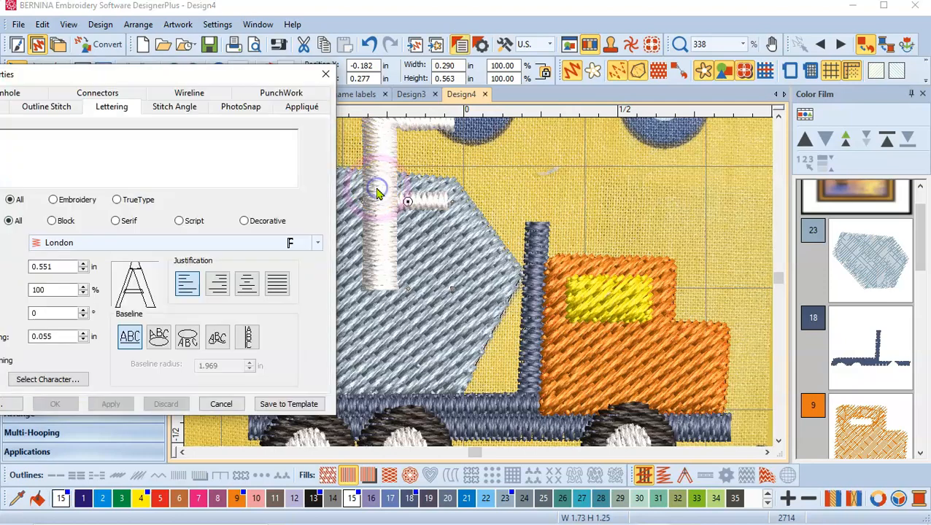
pyautogui.moveTo(167, 75); pyautogui.dragTo(236, 75)
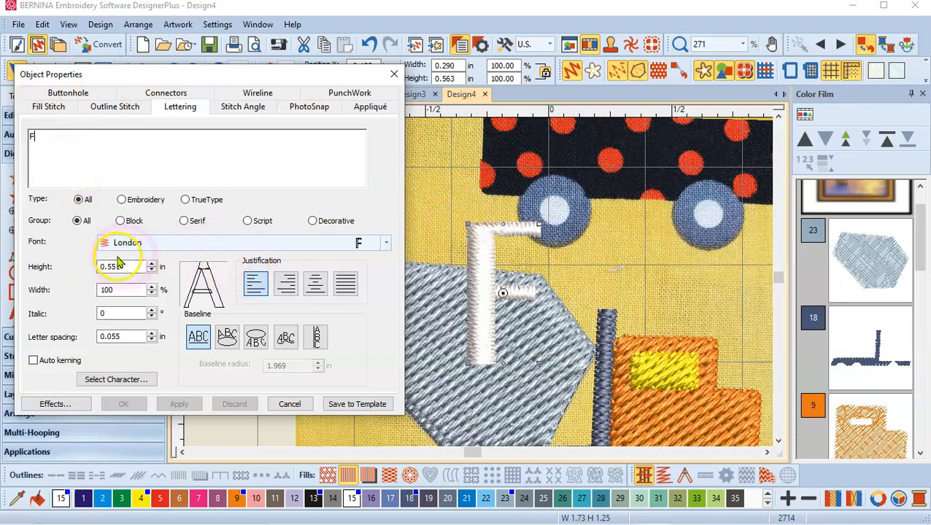
pyautogui.click(386, 245)
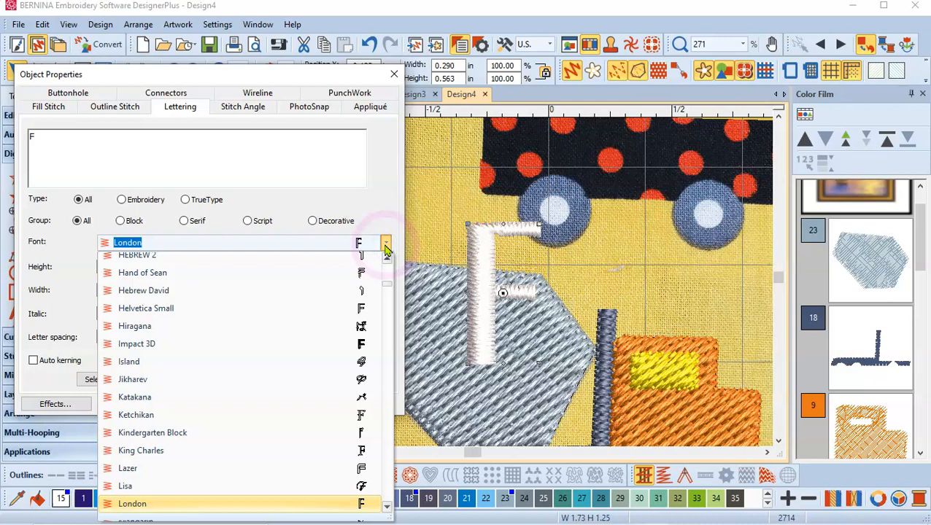
pyautogui.click(384, 472)
pyautogui.click(390, 467)
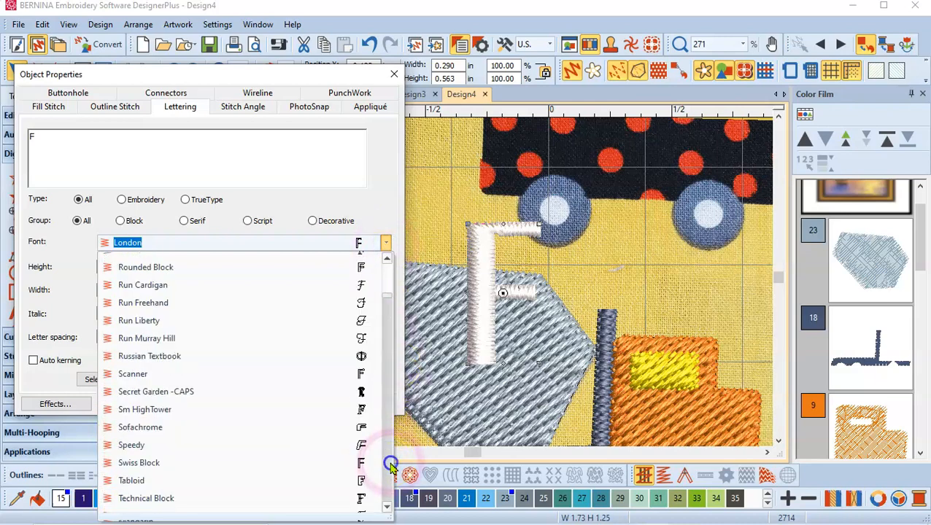
pyautogui.click(387, 271)
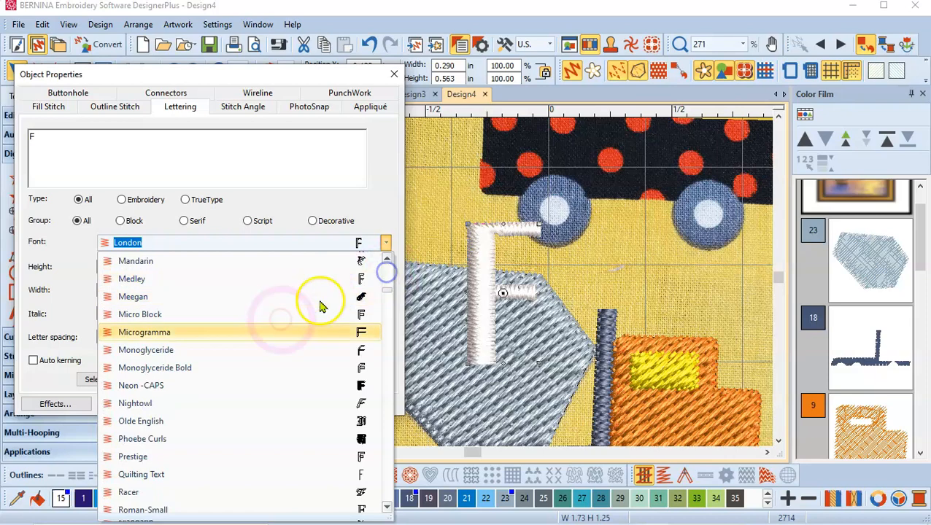
pyautogui.click(149, 334)
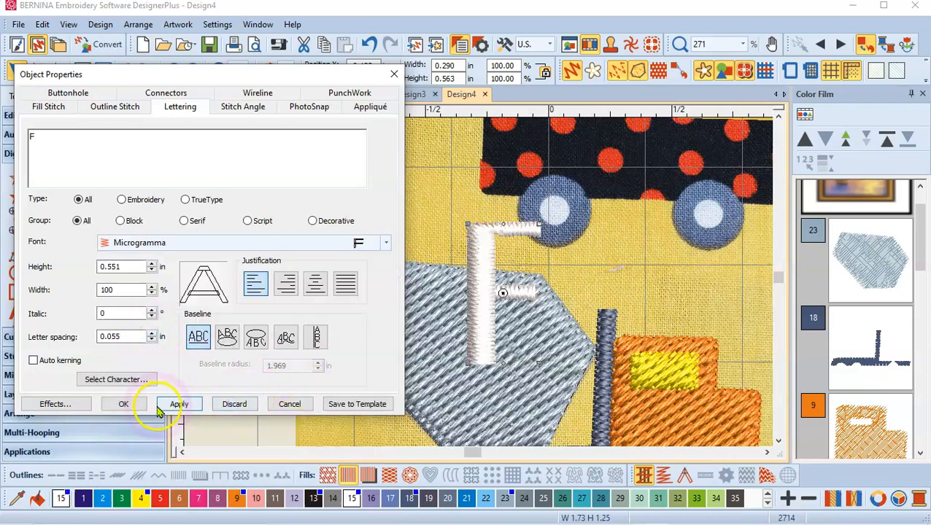
pyautogui.click(179, 404)
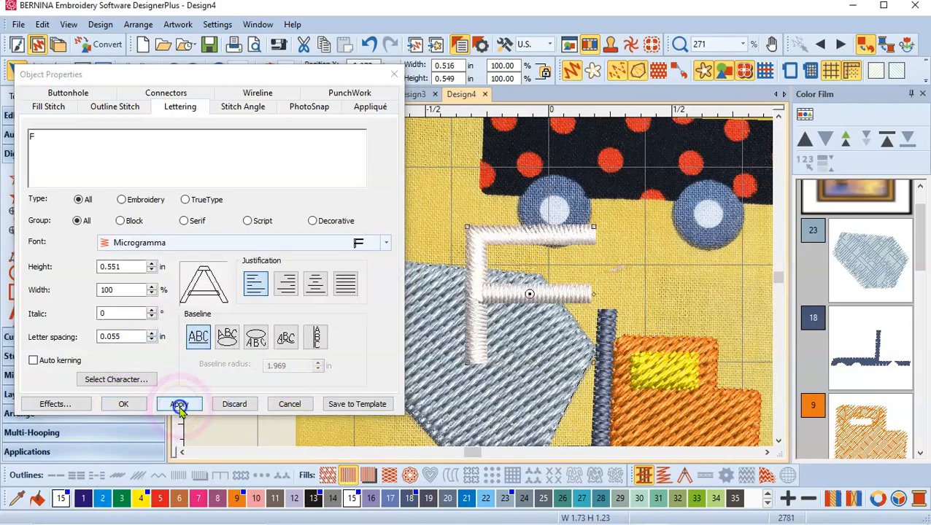
pyautogui.click(124, 406)
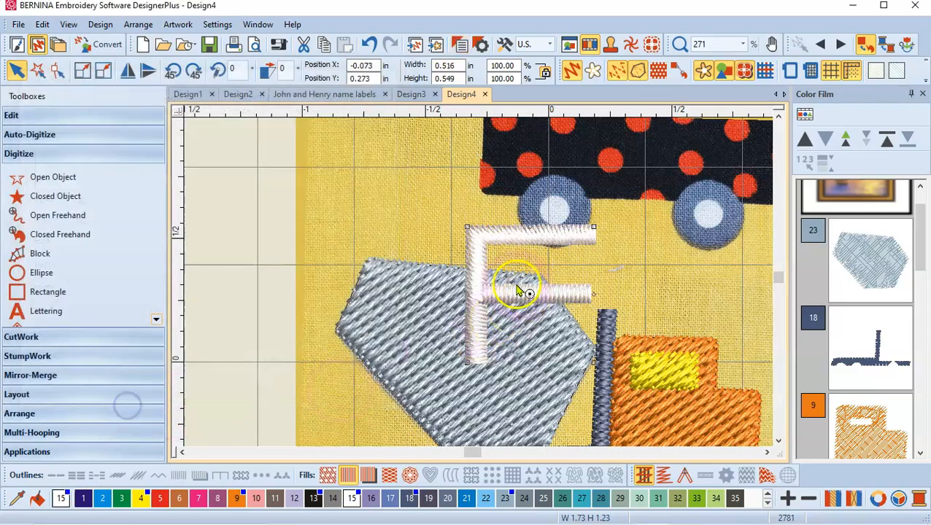
# Scale the letter F down to about 0.37 by 0.39 inch and move it inside the mixer drum
pyautogui.moveTo(593, 227); pyautogui.dragTo(556, 246)
pyautogui.moveTo(513, 310); pyautogui.dragTo(485, 380)
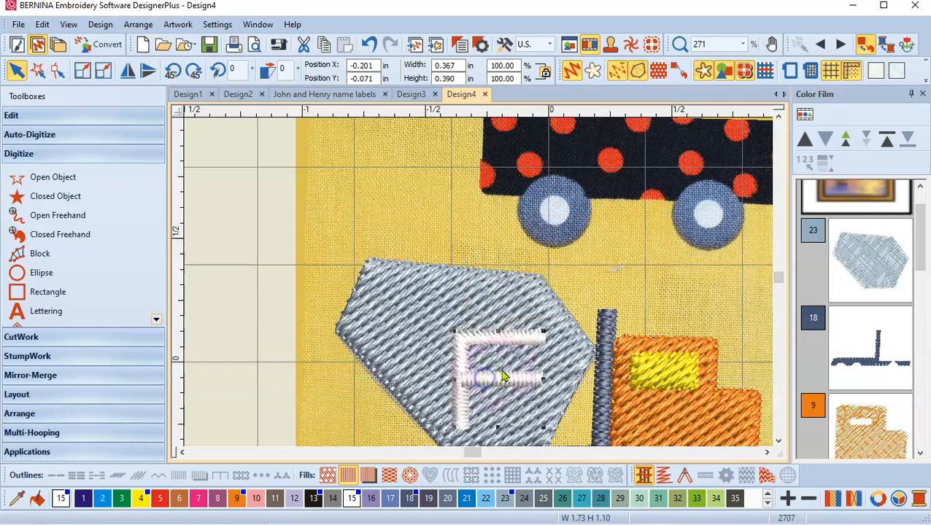
# Hide the grid and the fabric photo so that only the whole embroidered truck is shown
pyautogui.scroll(-10, 643, 282)
pyautogui.scroll(1, 481, 289)
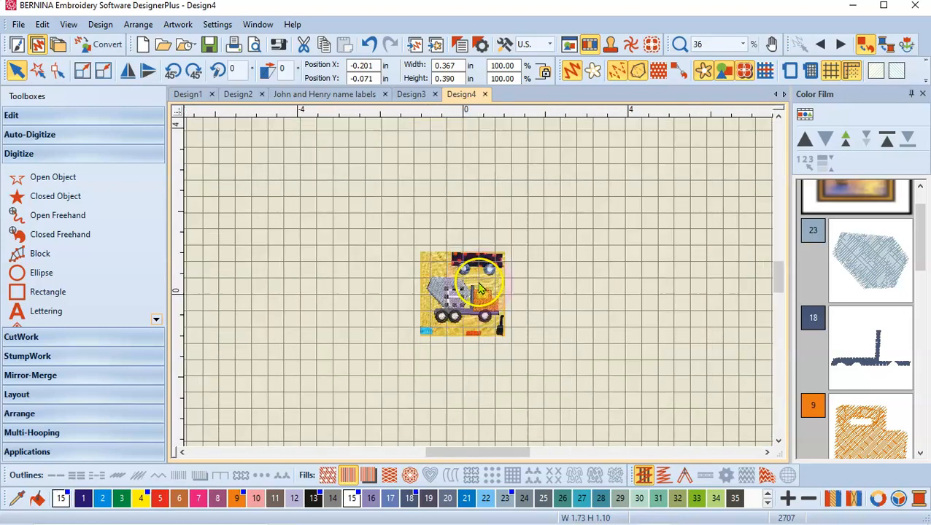
pyautogui.scroll(5, 481, 289)
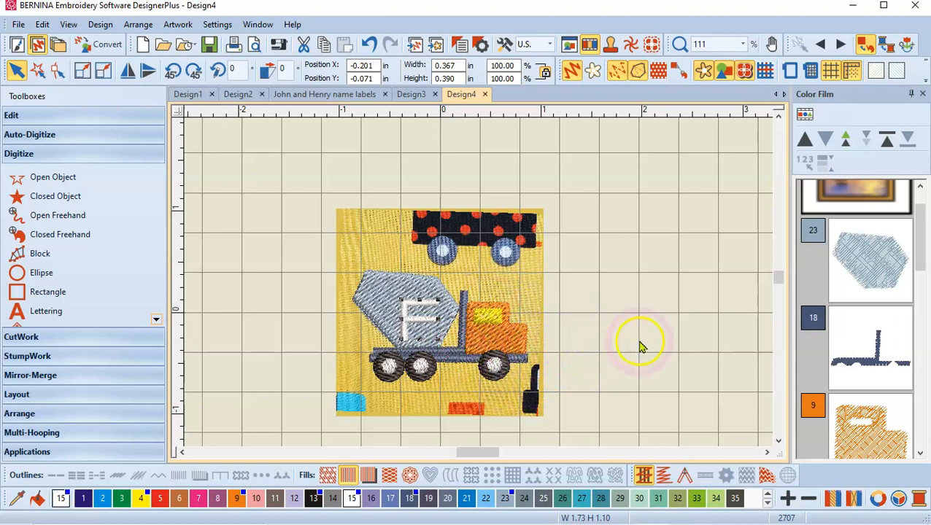
pyautogui.click(831, 73)
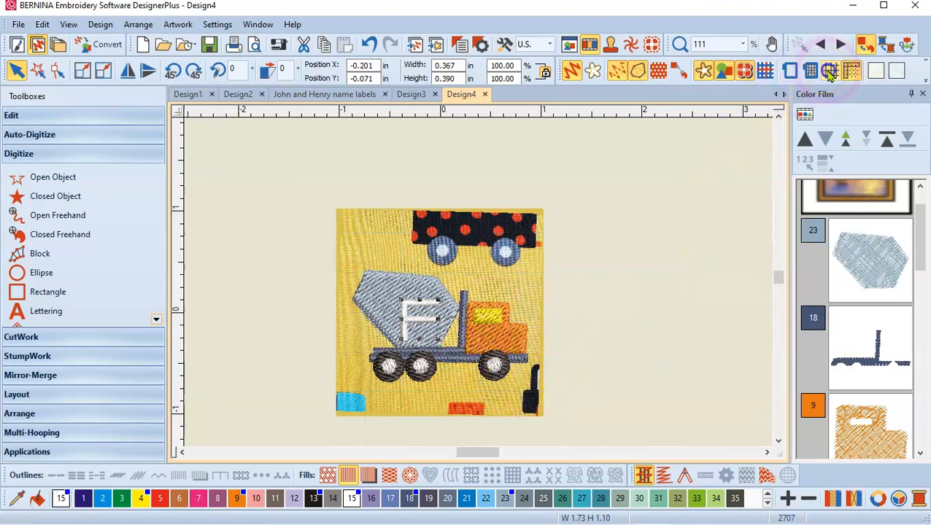
pyautogui.click(704, 72)
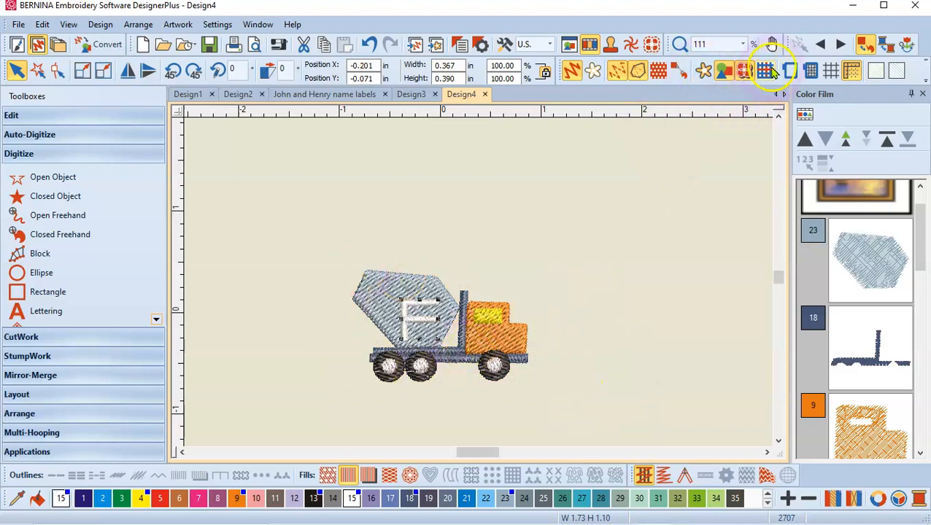
pyautogui.click(19, 25)
pyautogui.click(44, 141)
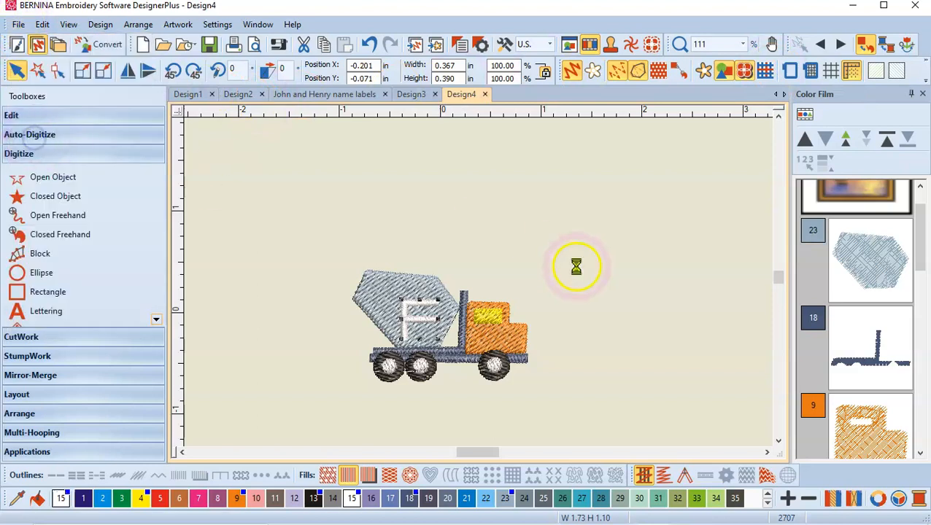
pyautogui.moveTo(690, 267); pyautogui.dragTo(704, 310)
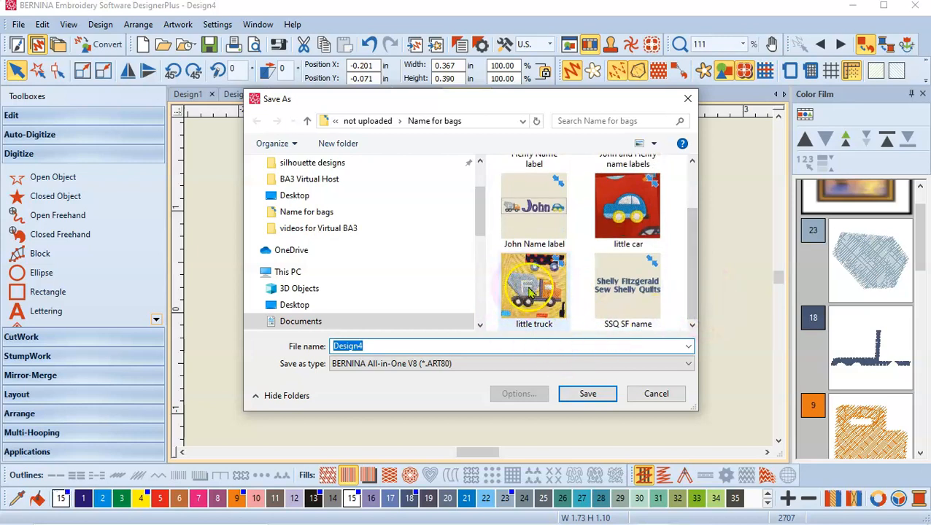
pyautogui.click(656, 394)
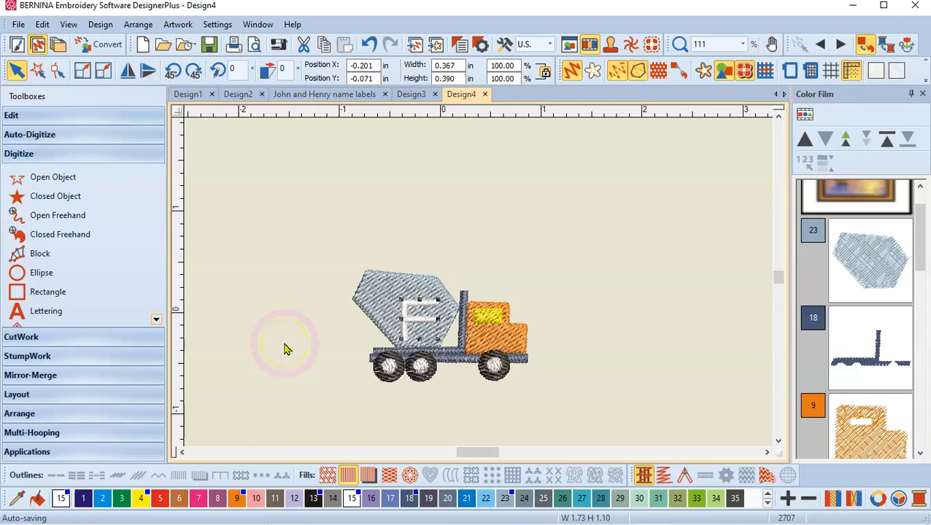
# Deselect the letter F and bring up the Design2 lettering design
pyautogui.click(254, 267)
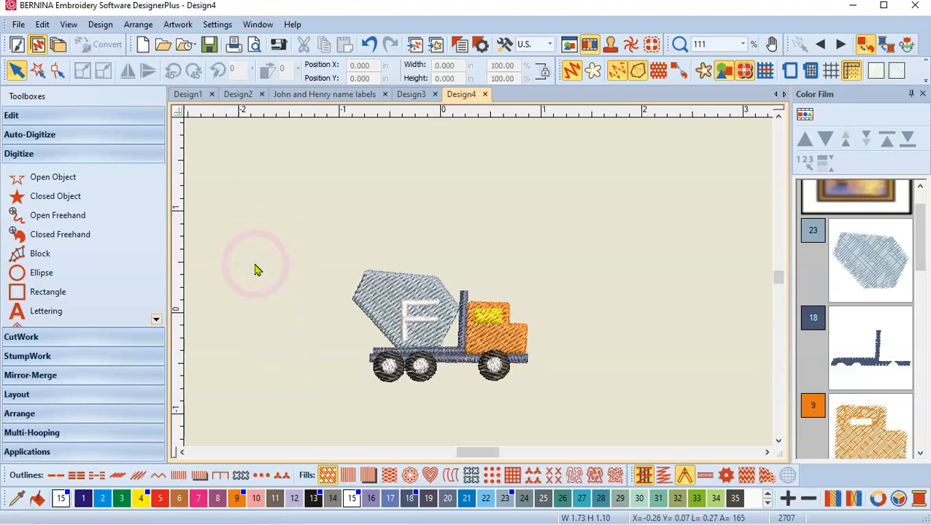
pyautogui.click(239, 96)
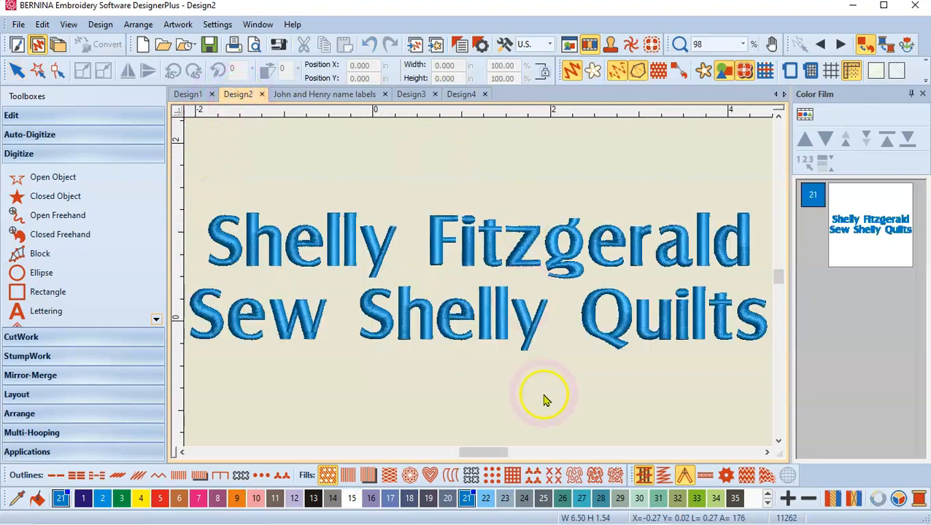